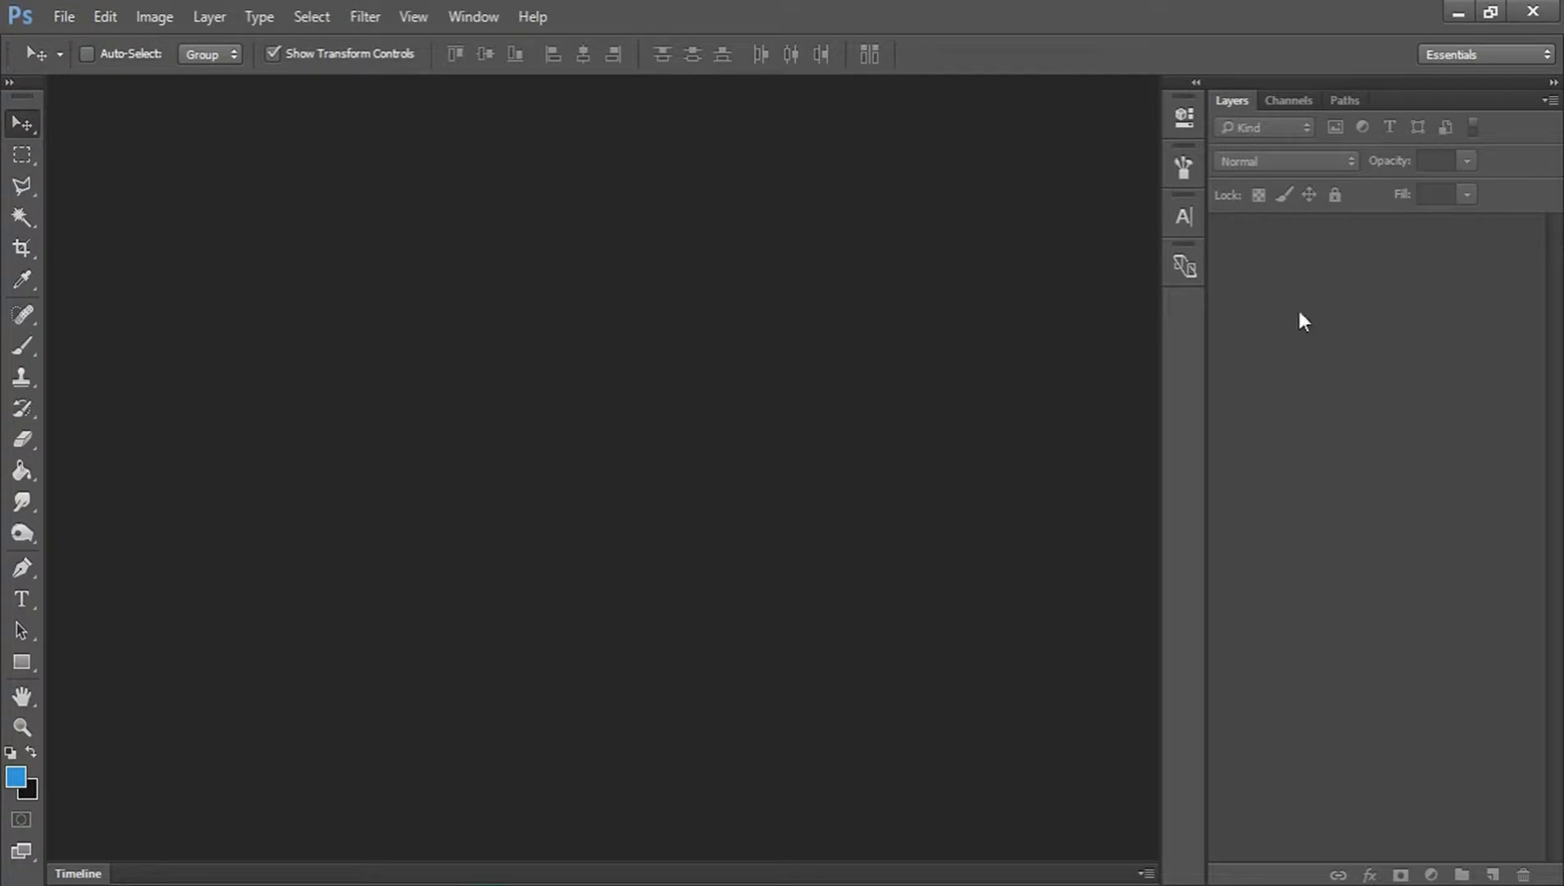
Create a new 1280 × 720 px RGB document at 72 pixels/inch with a white background.
{"action": "left_click", "coordinate": [74, 17]}
{"action": "left_click", "coordinate": [83, 42]}
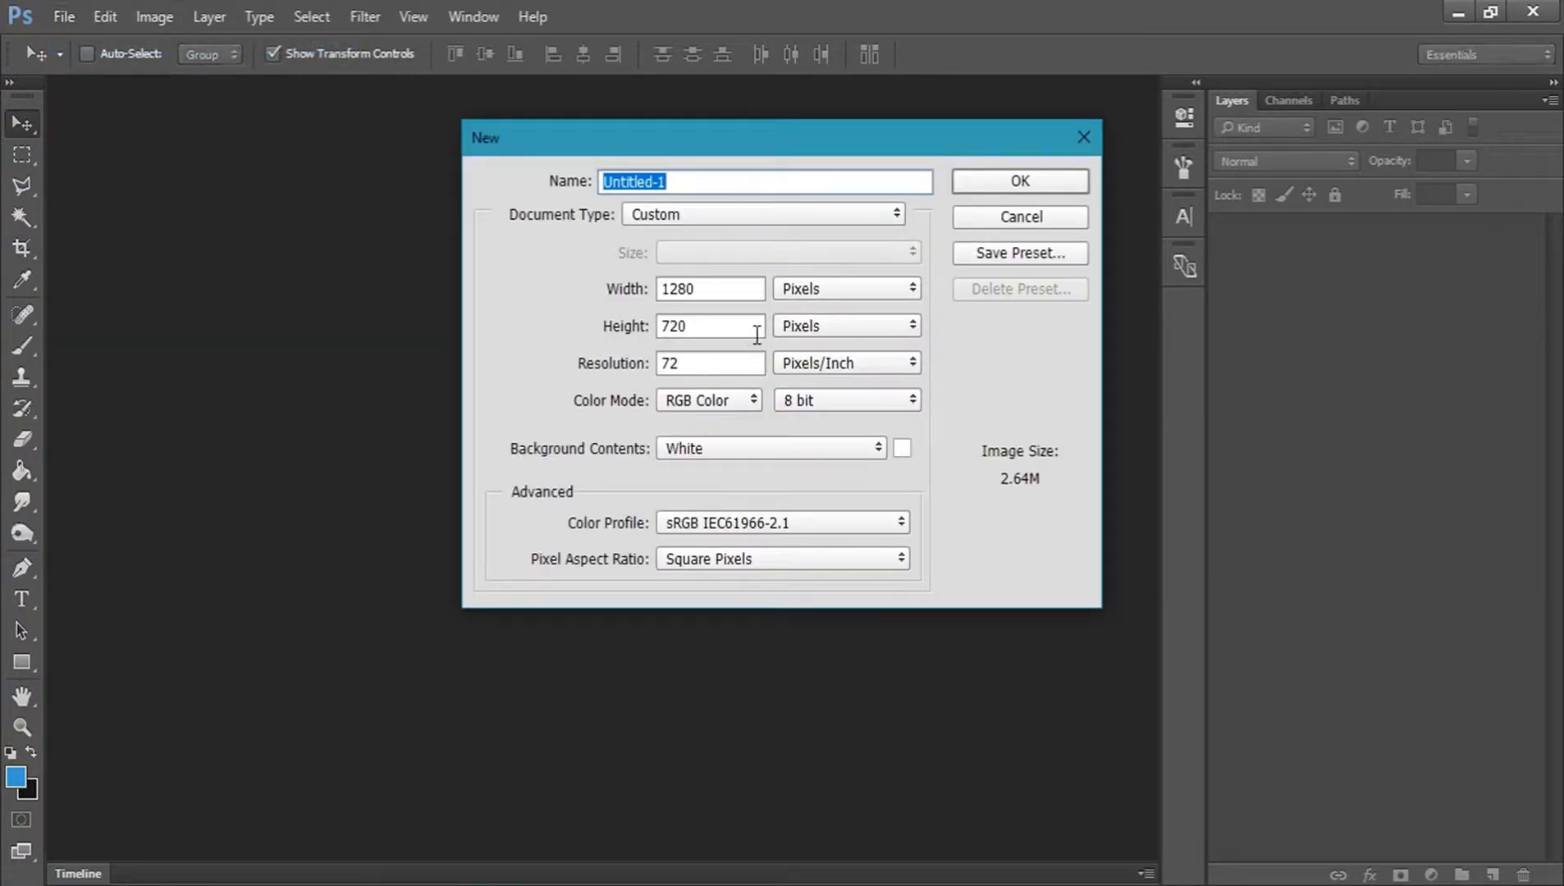
{"action": "left_click", "coordinate": [1063, 189]}
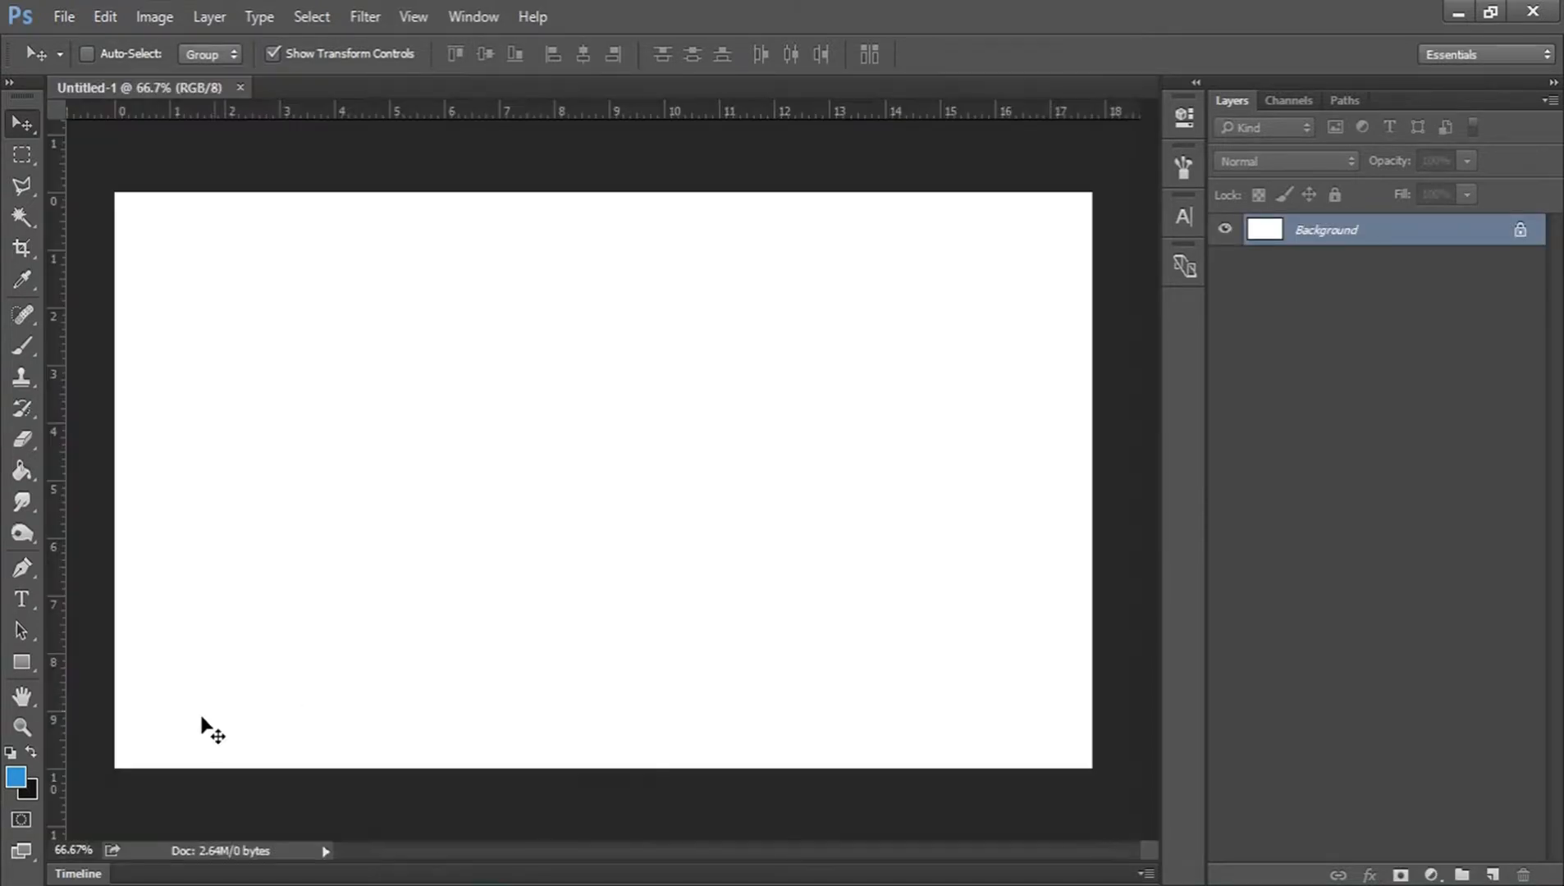
{"action": "left_click", "coordinate": [80, 874]}
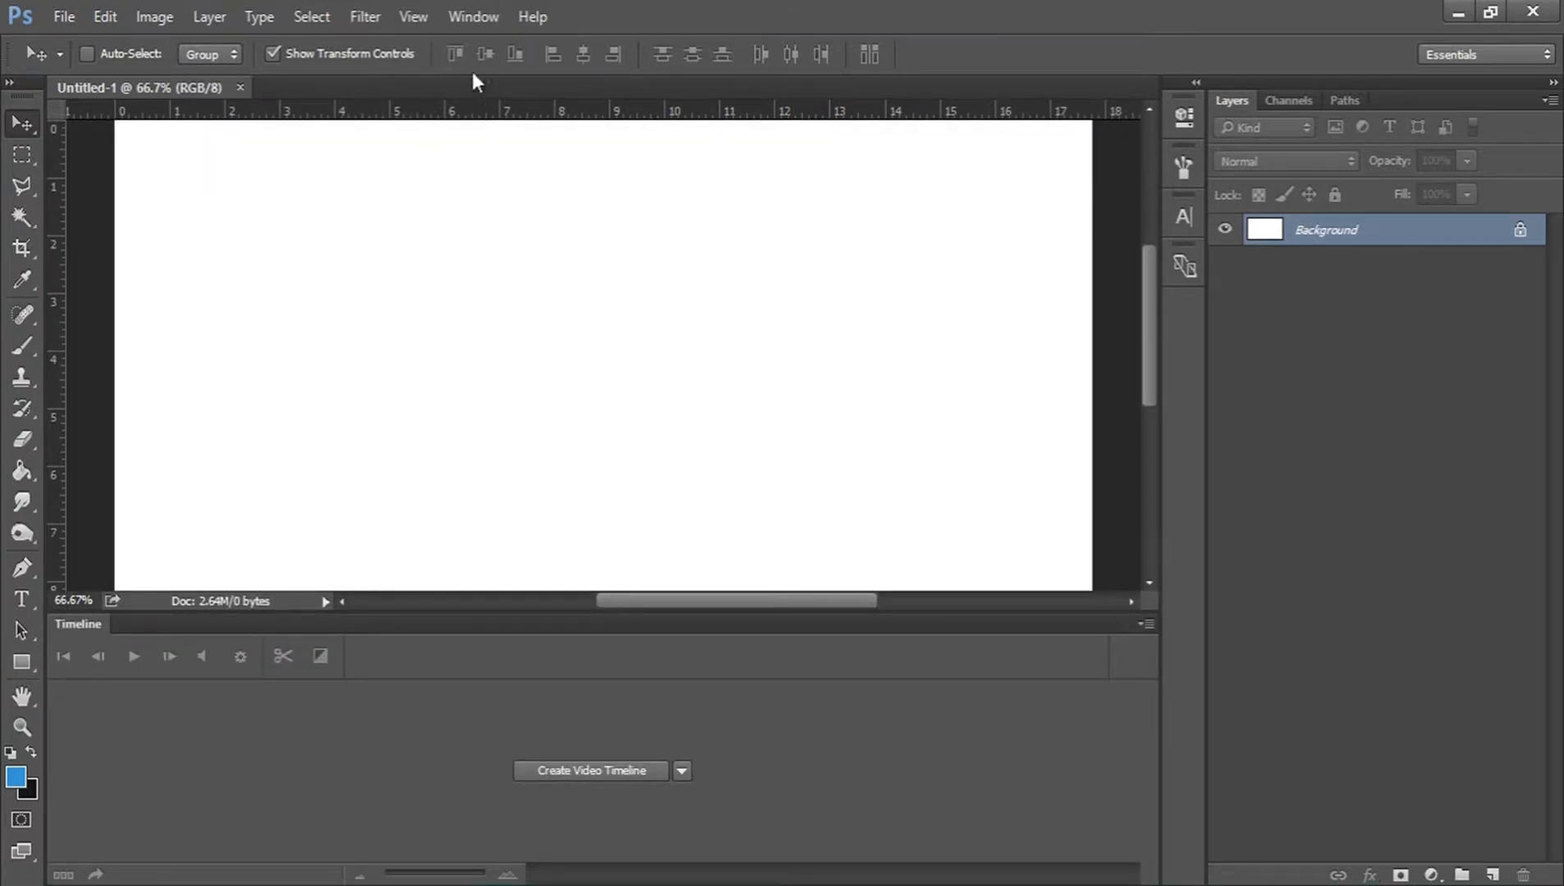
{"action": "left_click", "coordinate": [473, 16]}
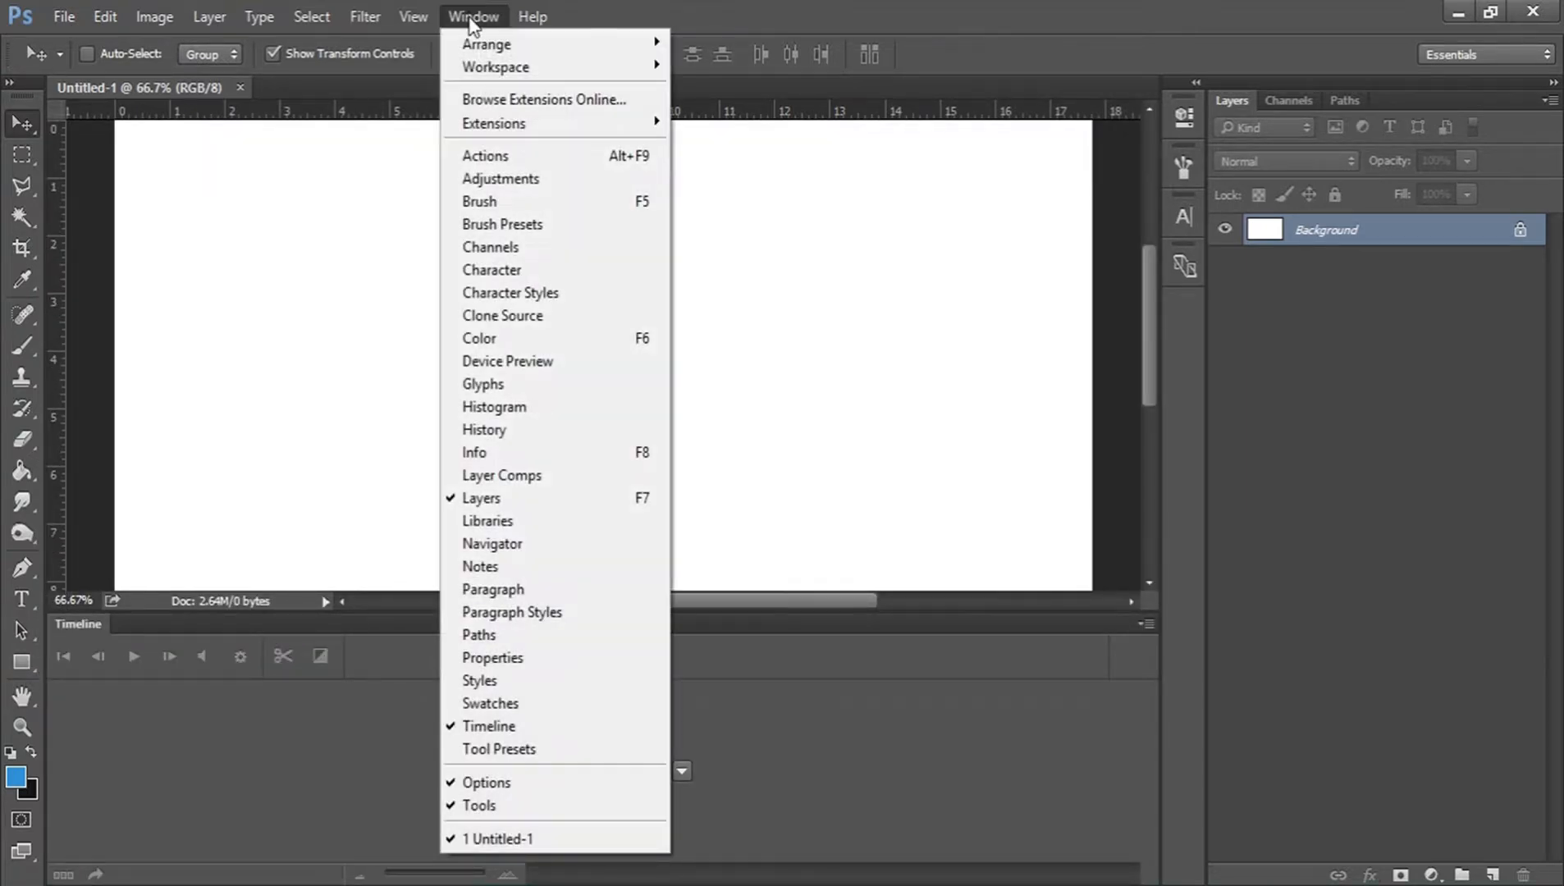
{"action": "left_click", "coordinate": [526, 731]}
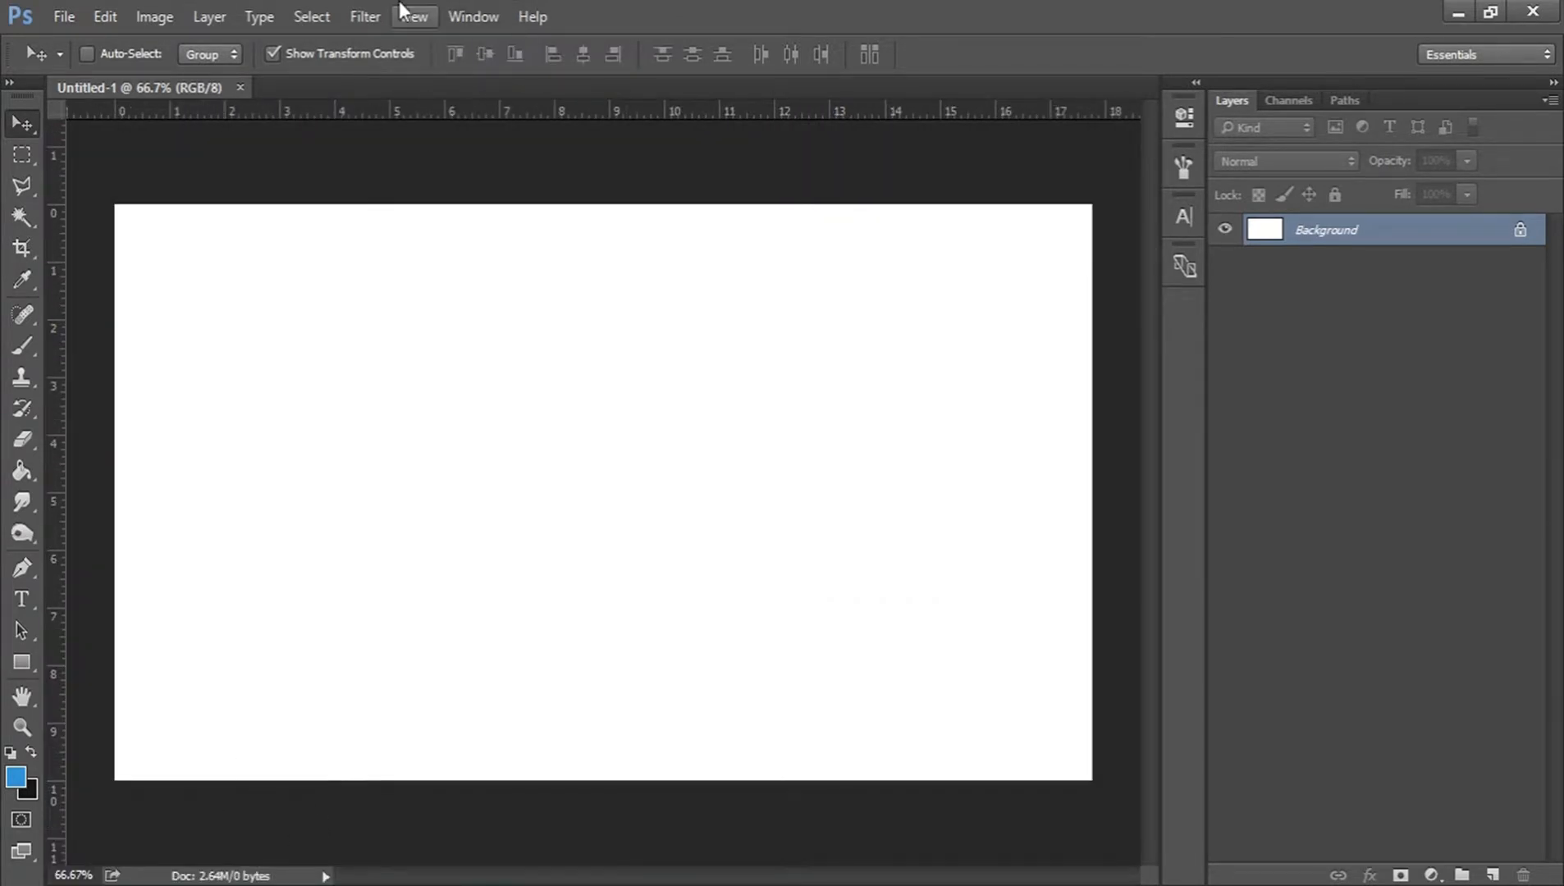
Display the Timeline panel and create a video timeline for the document.
{"action": "left_click", "coordinate": [464, 8]}
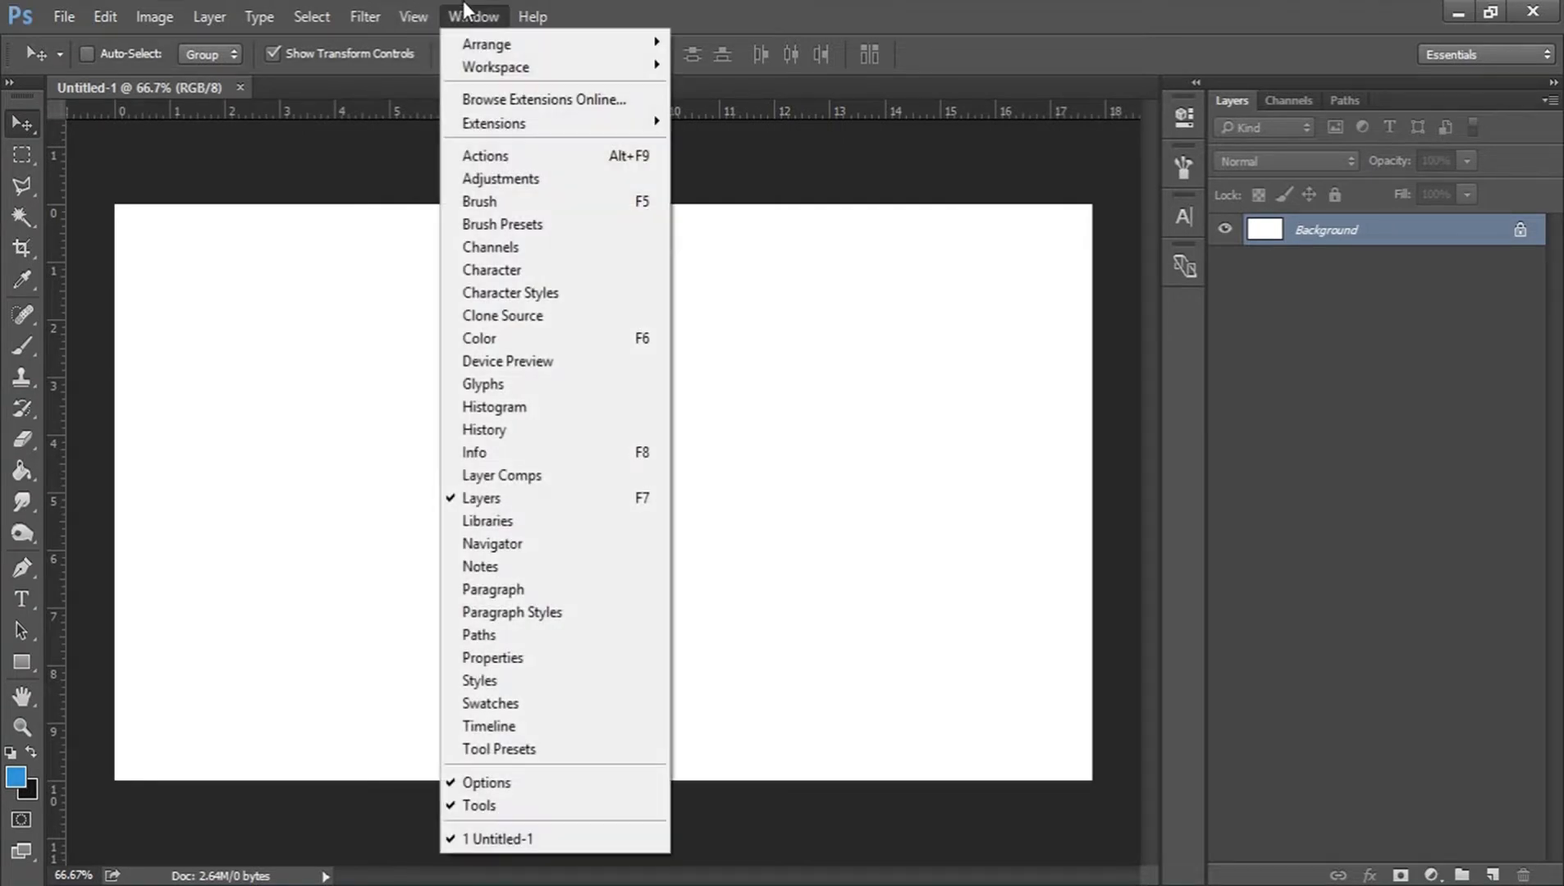
{"action": "left_click", "coordinate": [572, 730]}
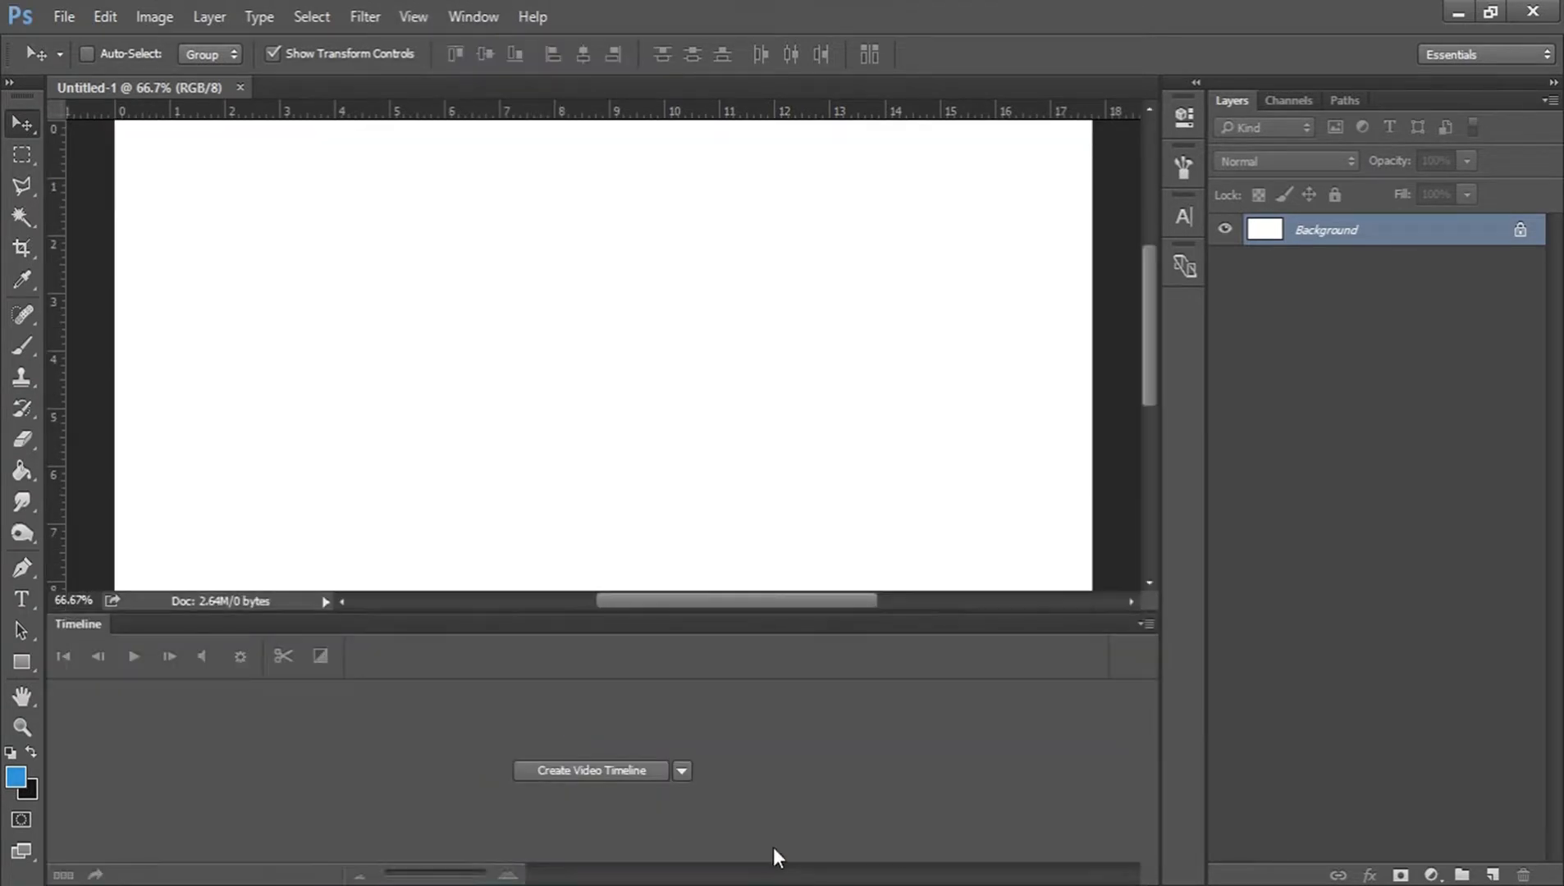
{"action": "left_click", "coordinate": [573, 772]}
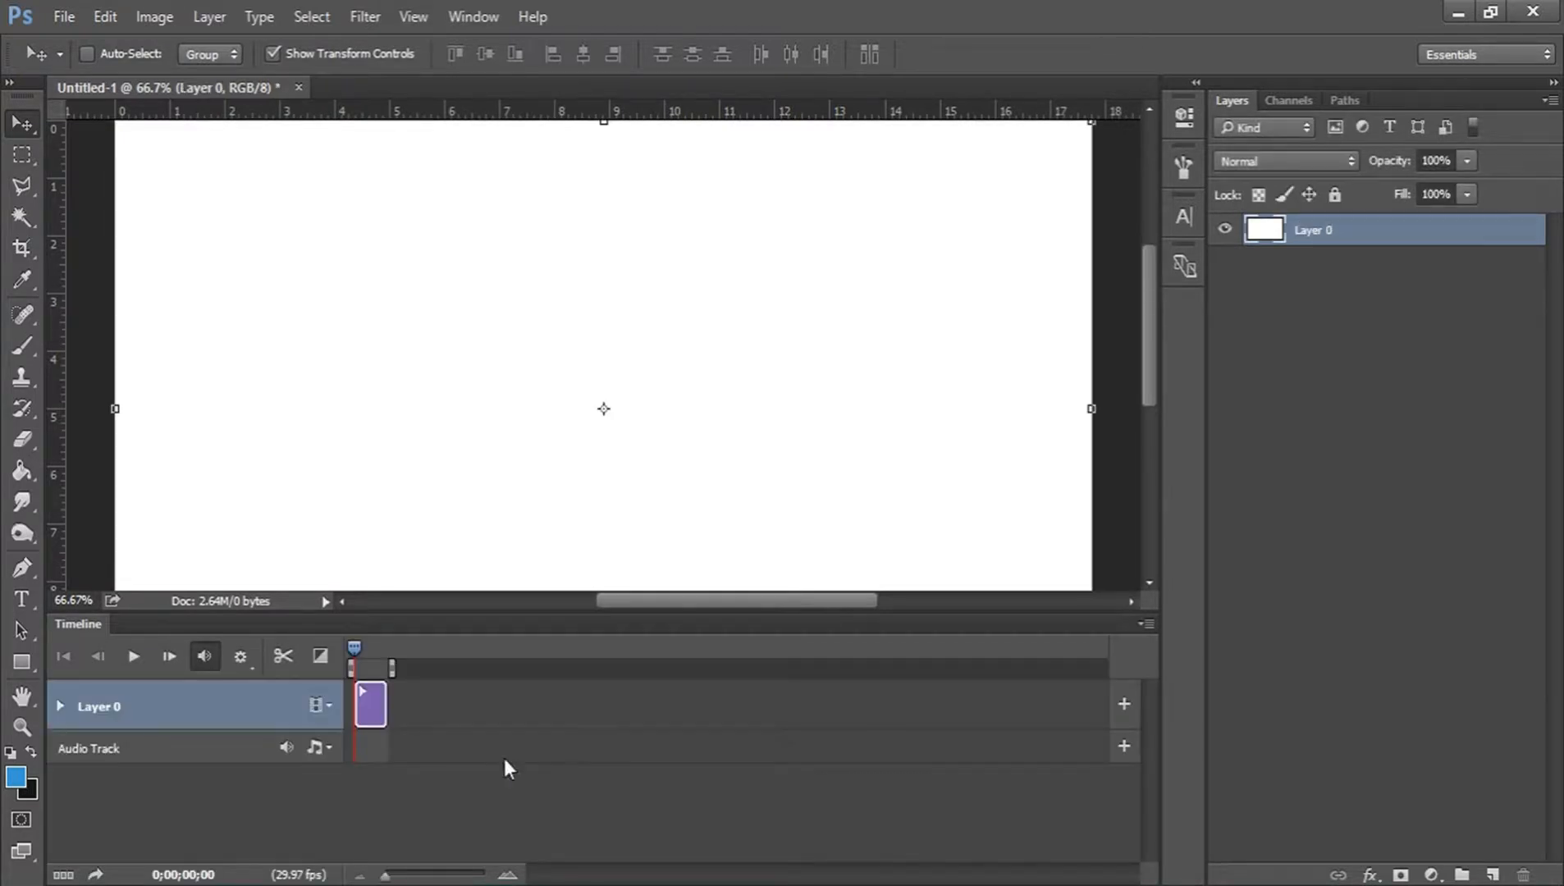
Add a new layer above Layer 0 and fill it with the blue foreground color using the Paint Bucket tool.
{"action": "left_click", "coordinate": [506, 877]}
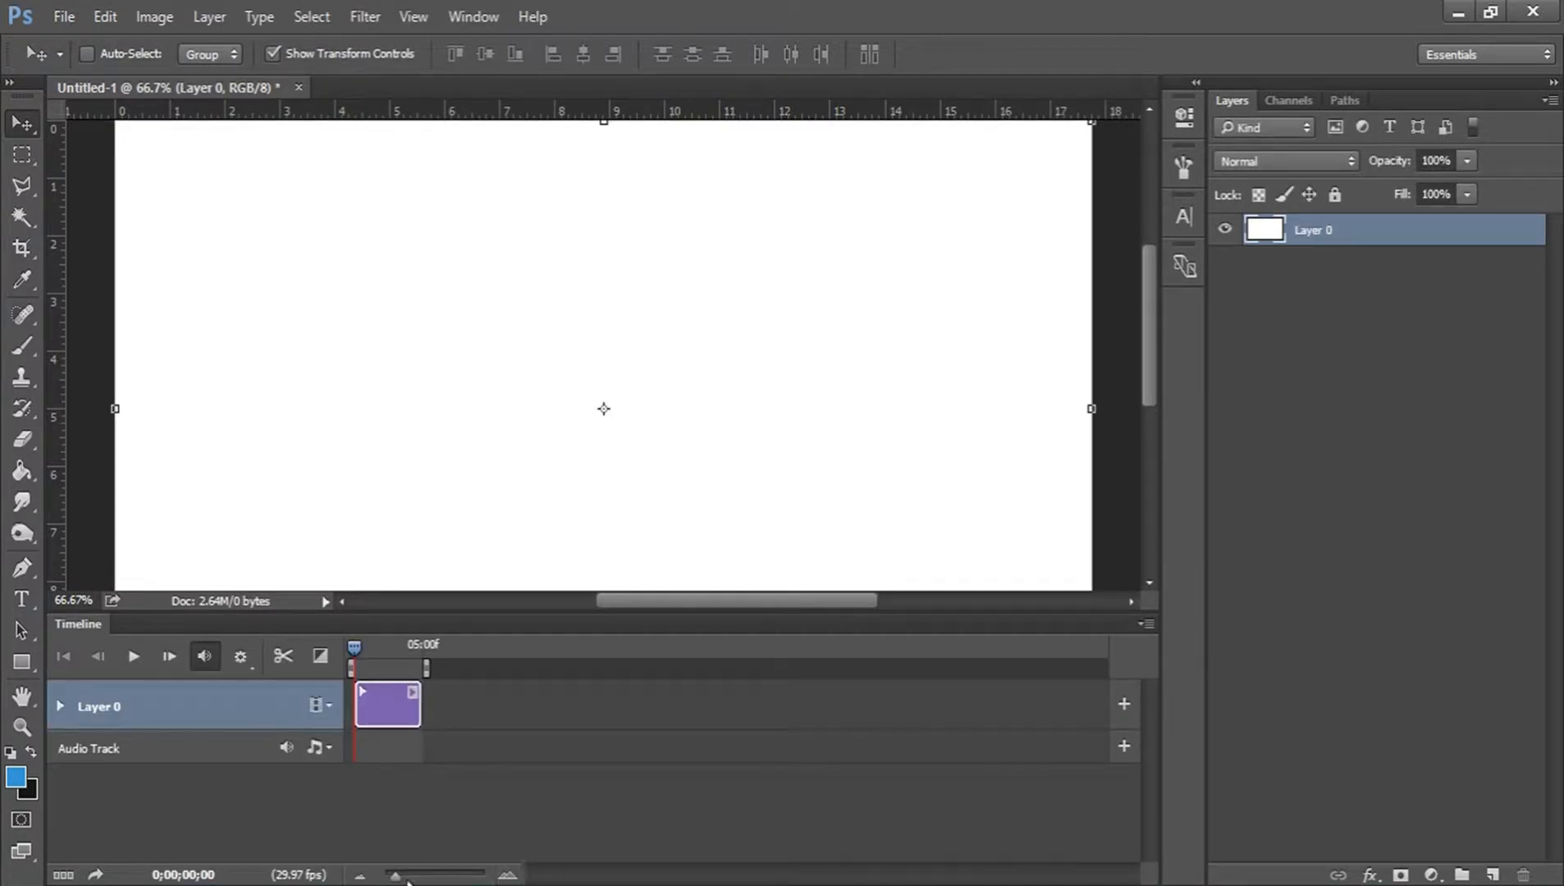
{"action": "left_click_drag", "start_coordinate": [392, 876], "coordinate": [429, 875]}
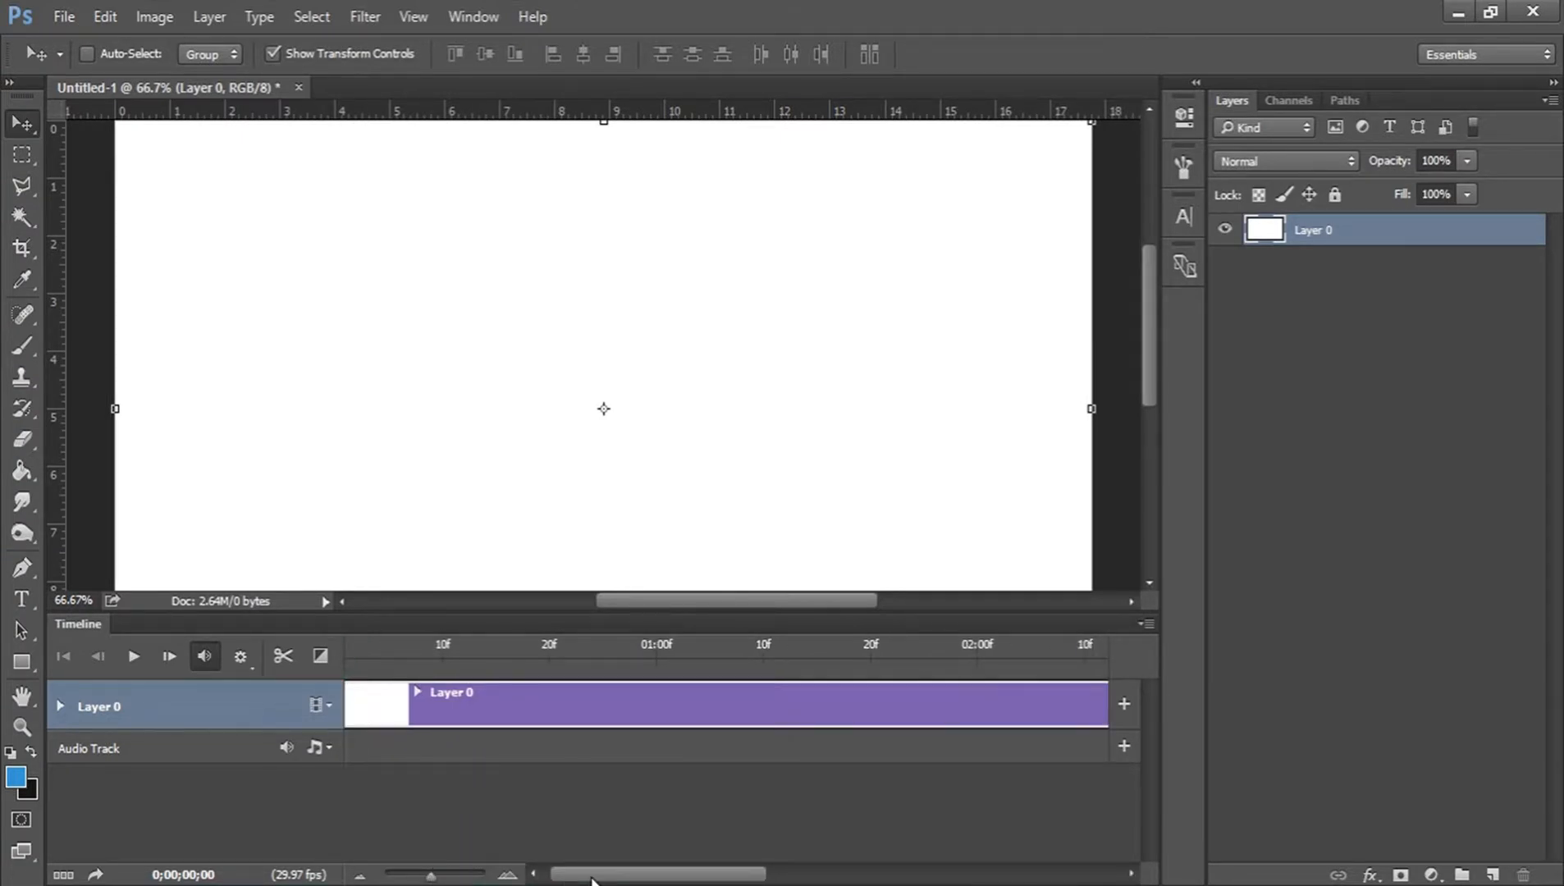
{"action": "left_click_drag", "start_coordinate": [591, 875], "coordinate": [542, 876]}
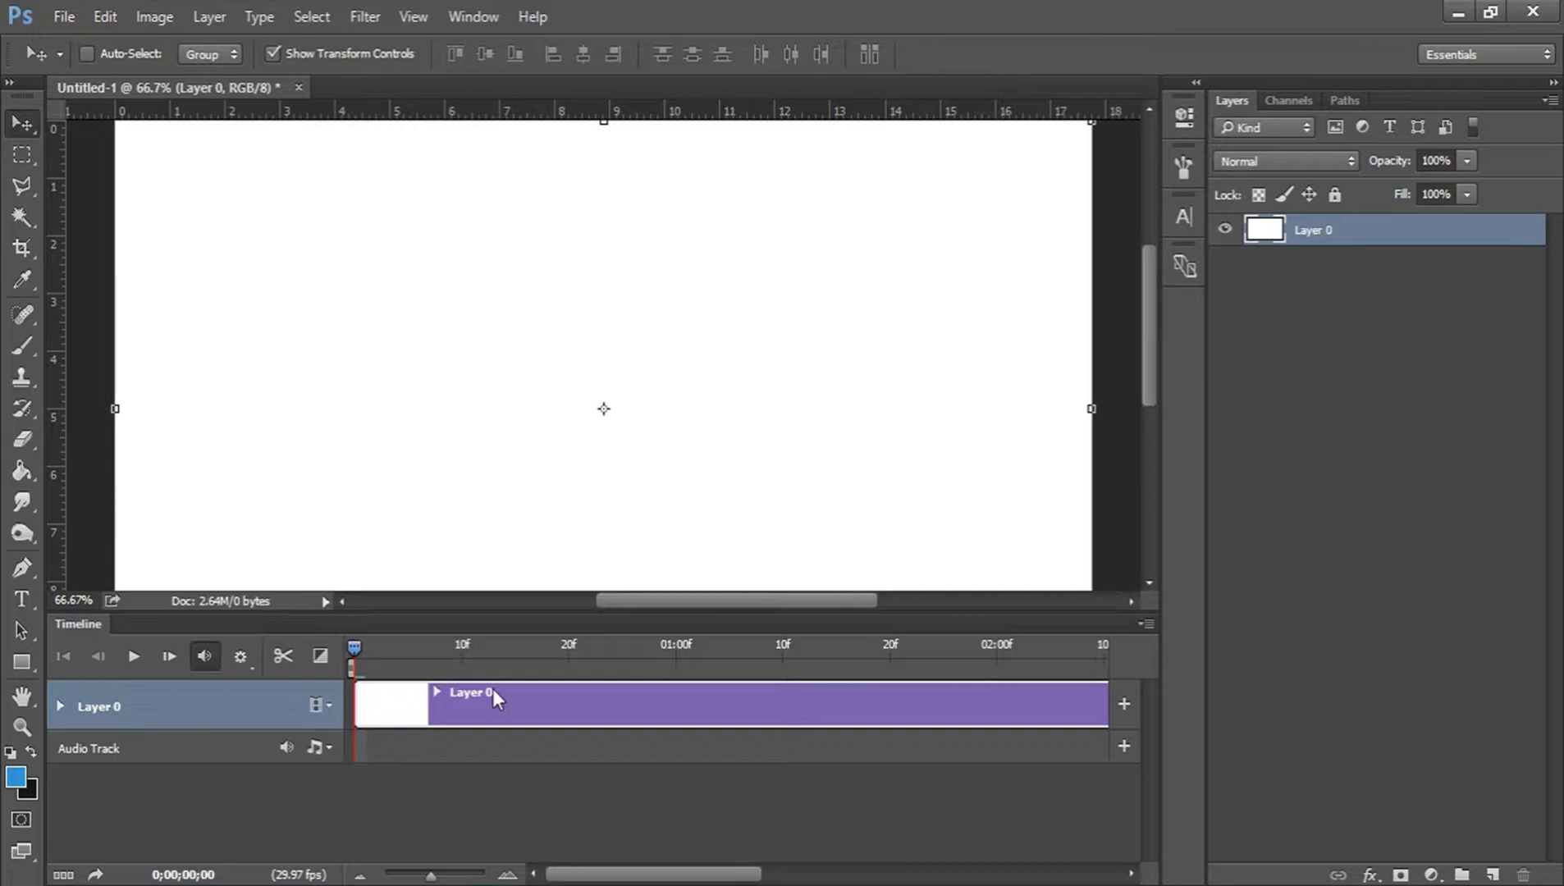
{"action": "left_click", "coordinate": [31, 726]}
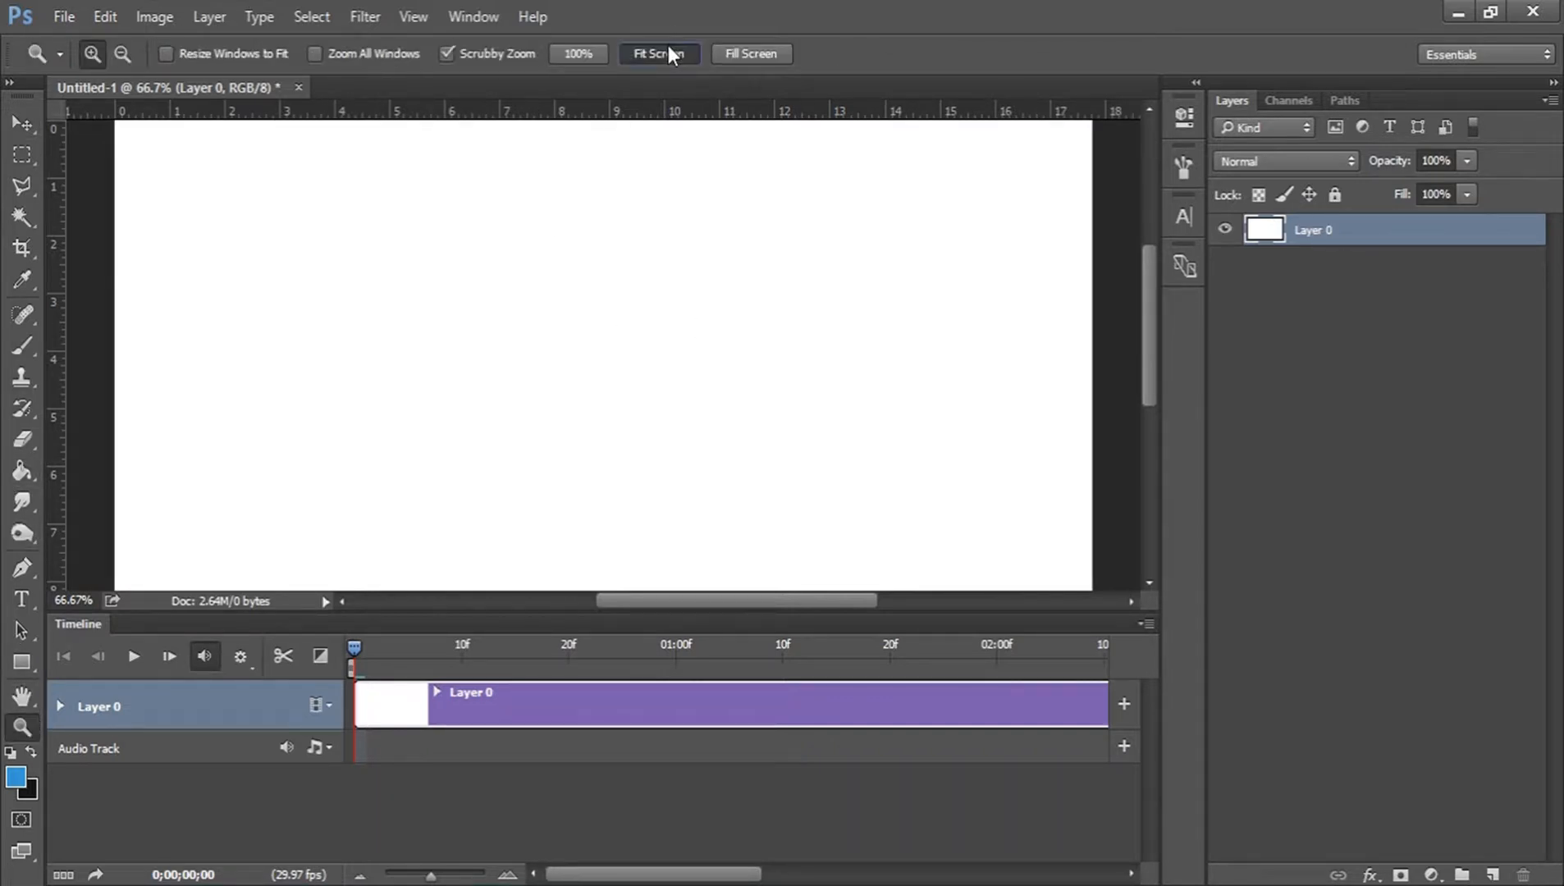
{"action": "left_click", "coordinate": [669, 49]}
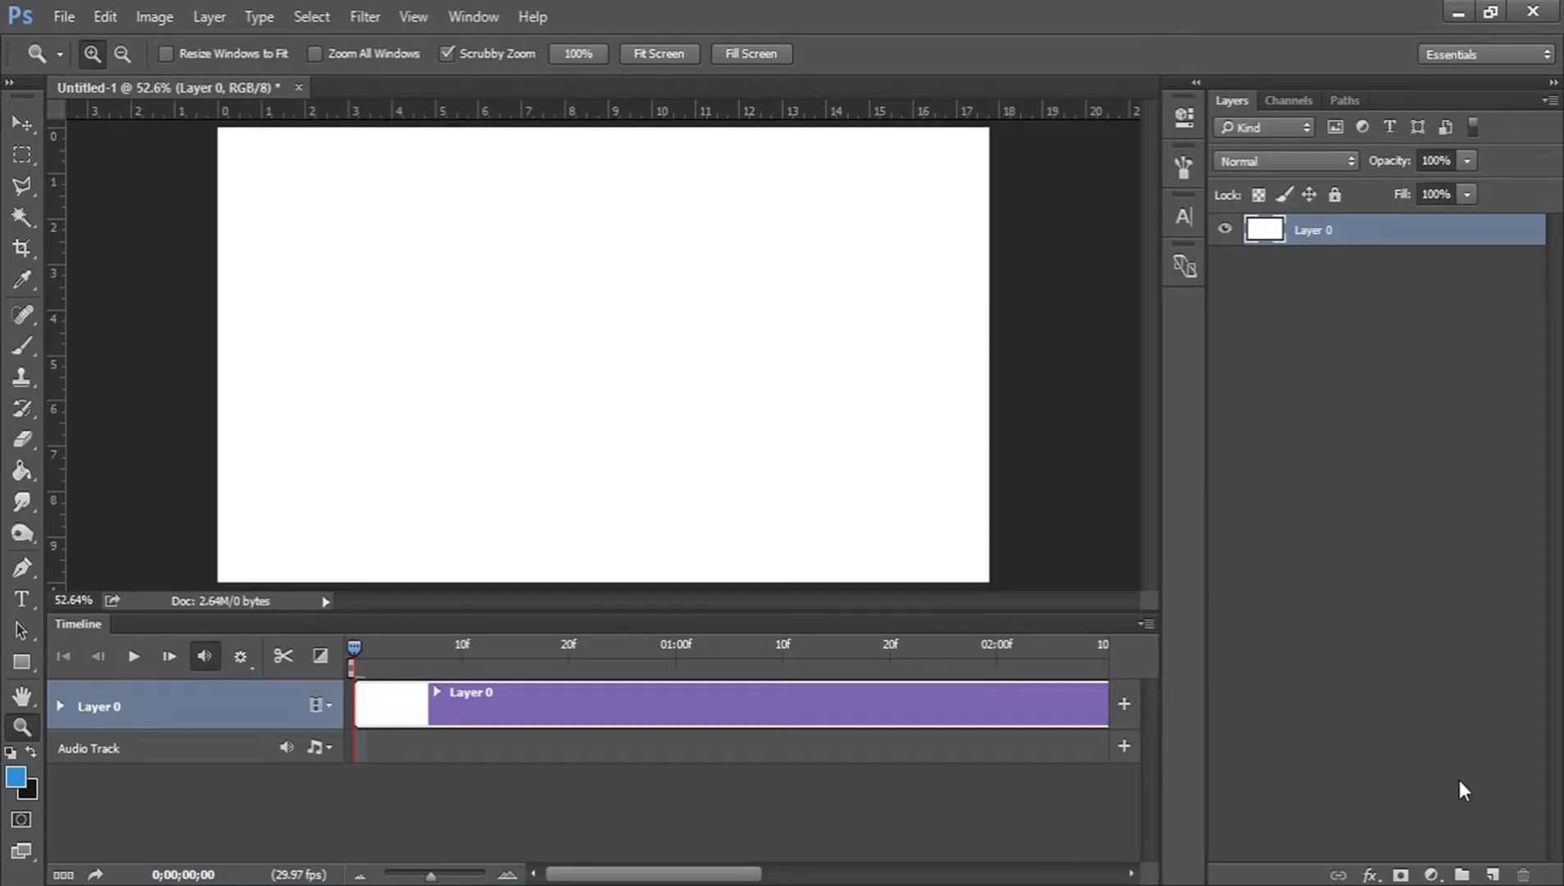
{"action": "left_click", "coordinate": [1493, 875]}
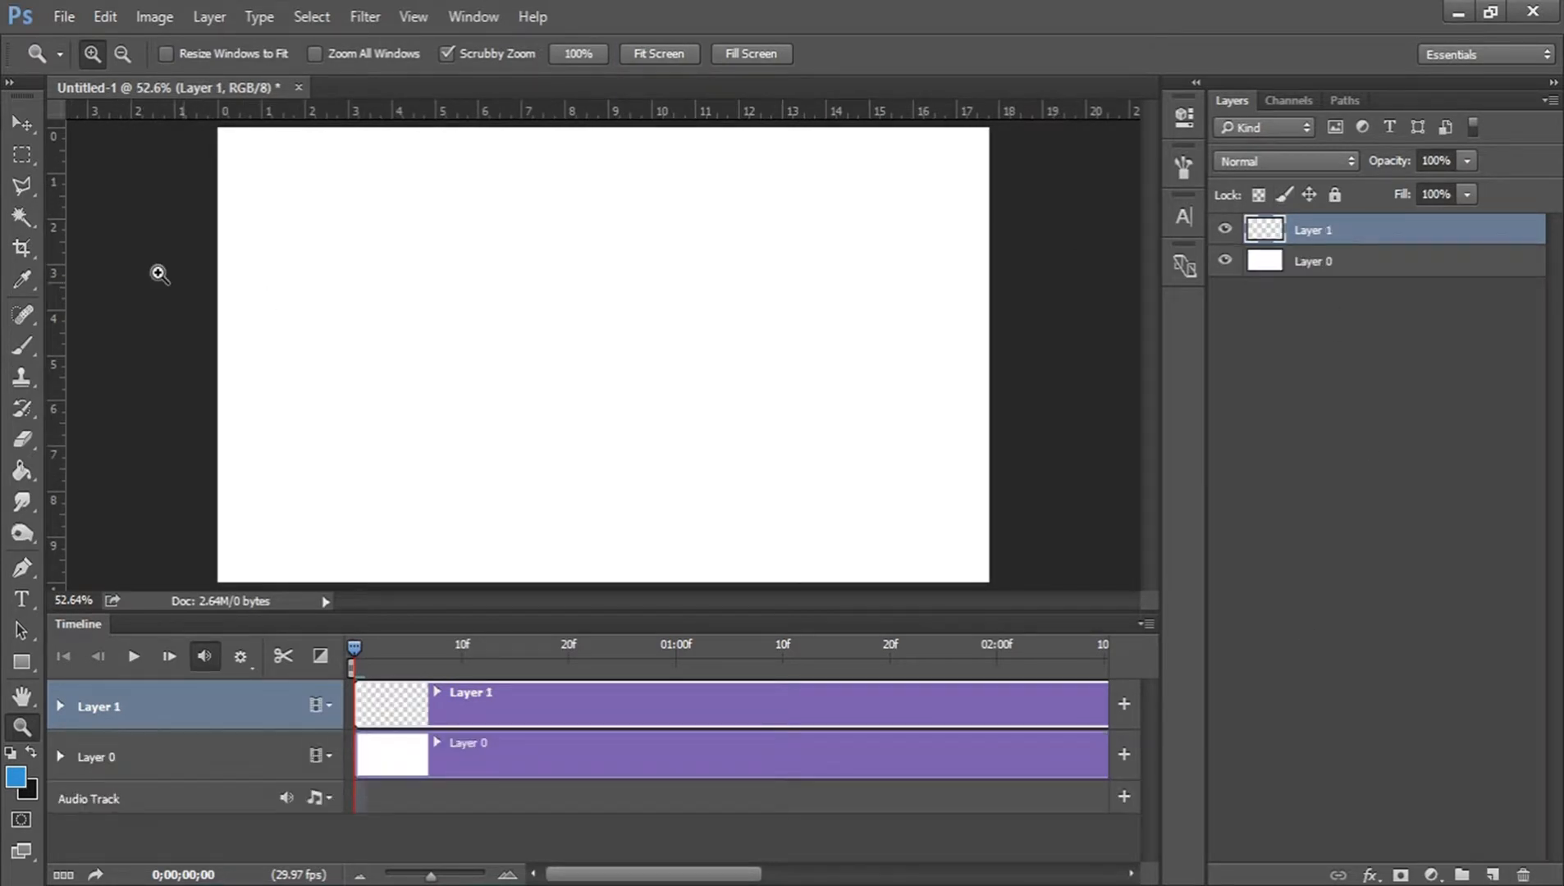
{"action": "left_click", "coordinate": [22, 471]}
{"action": "left_click", "coordinate": [575, 382]}
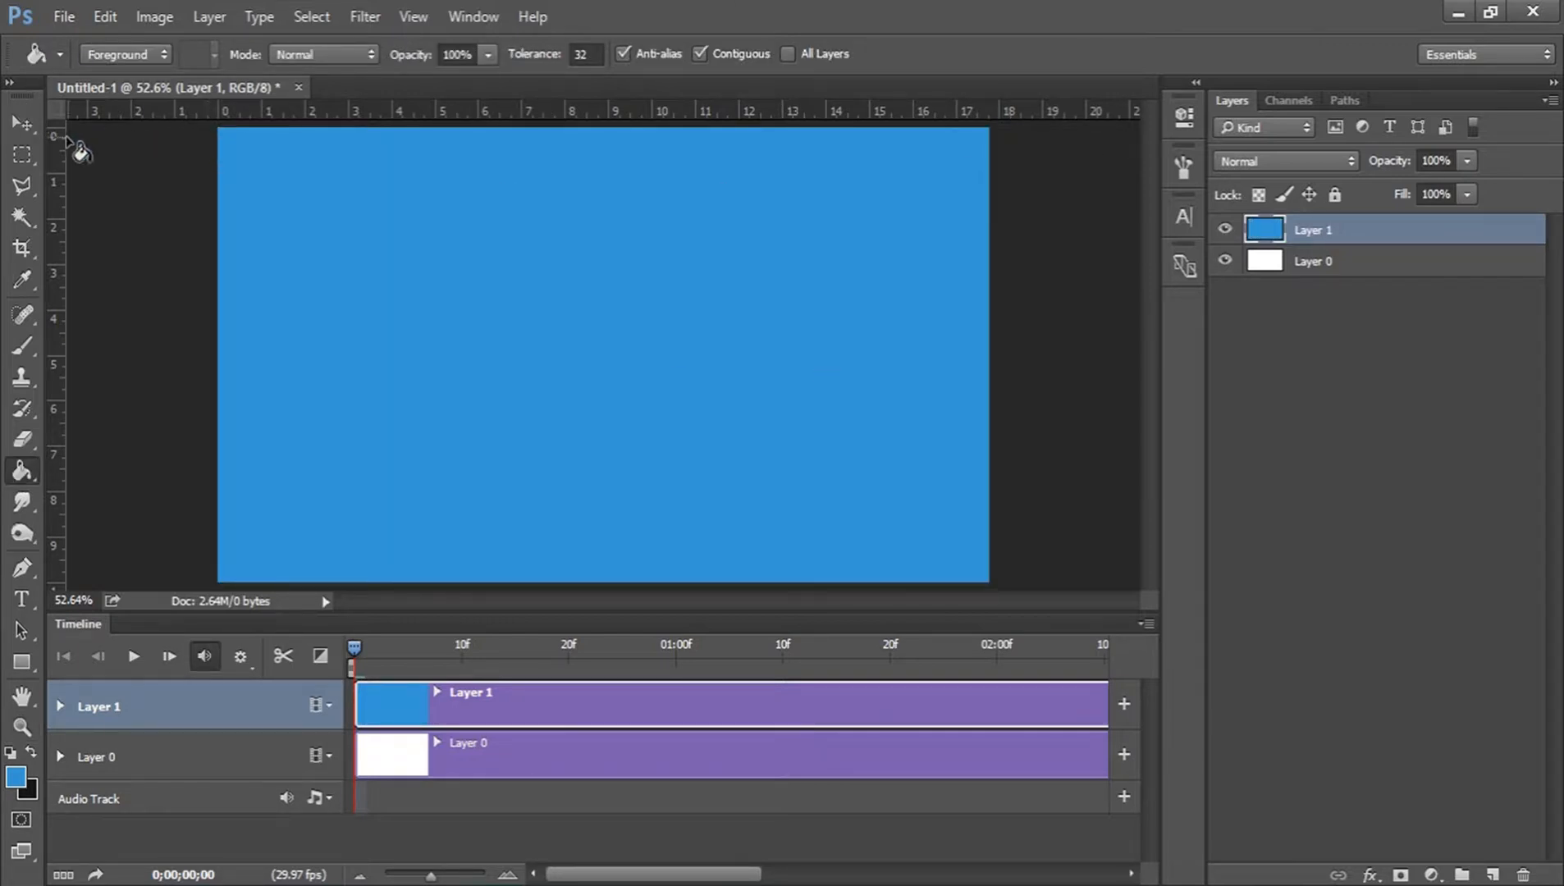
Scale the blue fill on Layer 1 down to a centered rectangle about 4.7 × 3.4 in.
{"action": "left_click", "coordinate": [23, 123]}
{"action": "left_click_drag", "start_coordinate": [404, 244], "coordinate": [785, 428]}
{"action": "left_click_drag", "start_coordinate": [840, 476], "coordinate": [549, 313]}
{"action": "left_click", "coordinate": [1042, 54]}
{"action": "left_click", "coordinate": [1318, 345]}
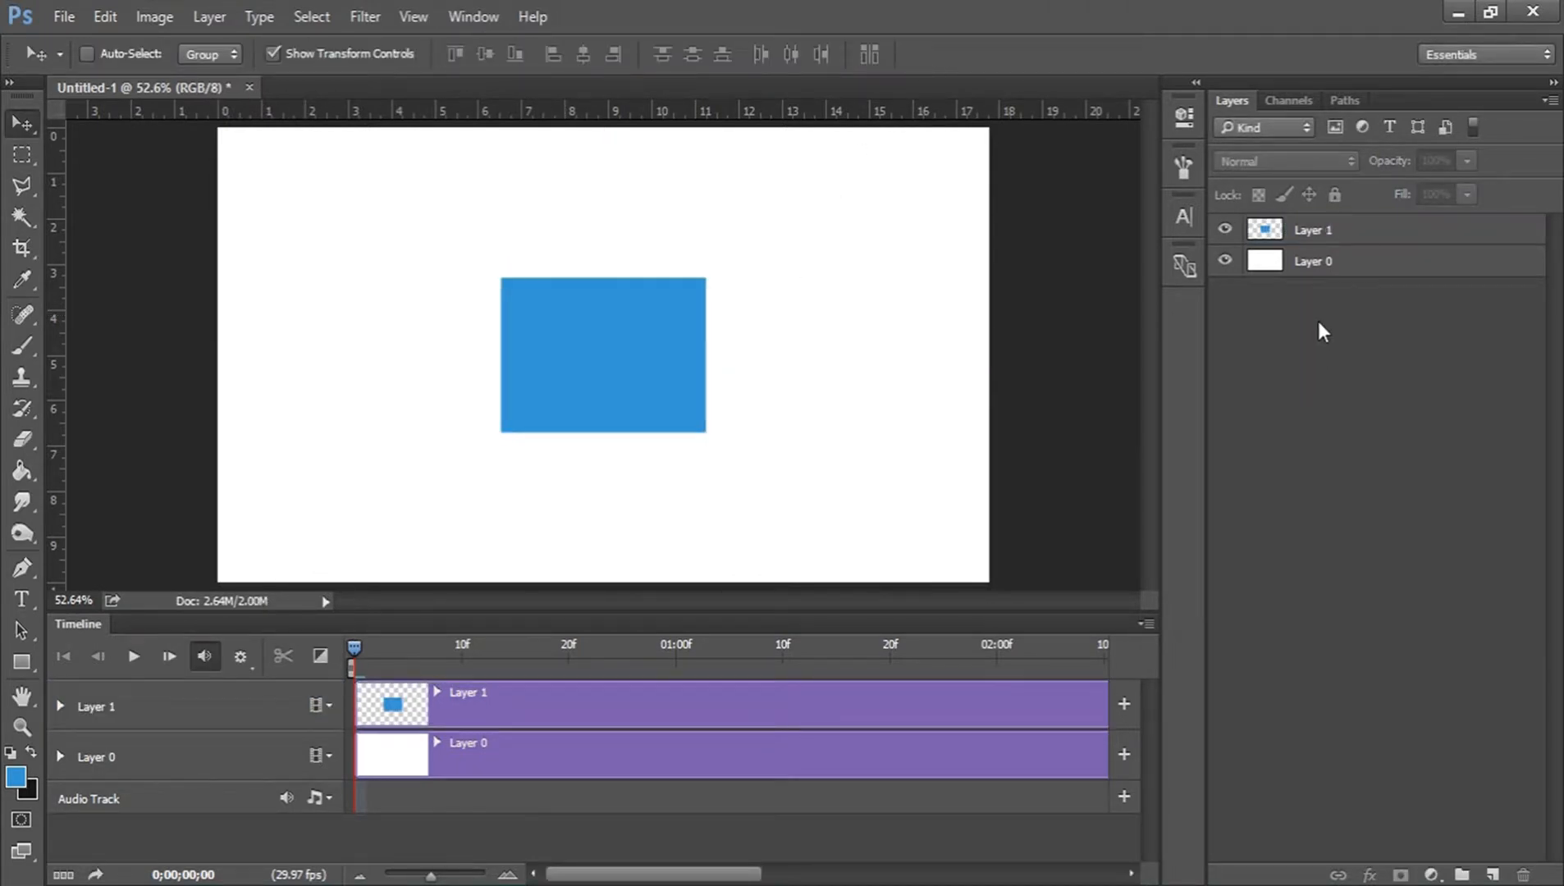
Duplicate Layer 1 and convert the copy to a smart object.
{"action": "left_click", "coordinate": [1326, 232]}
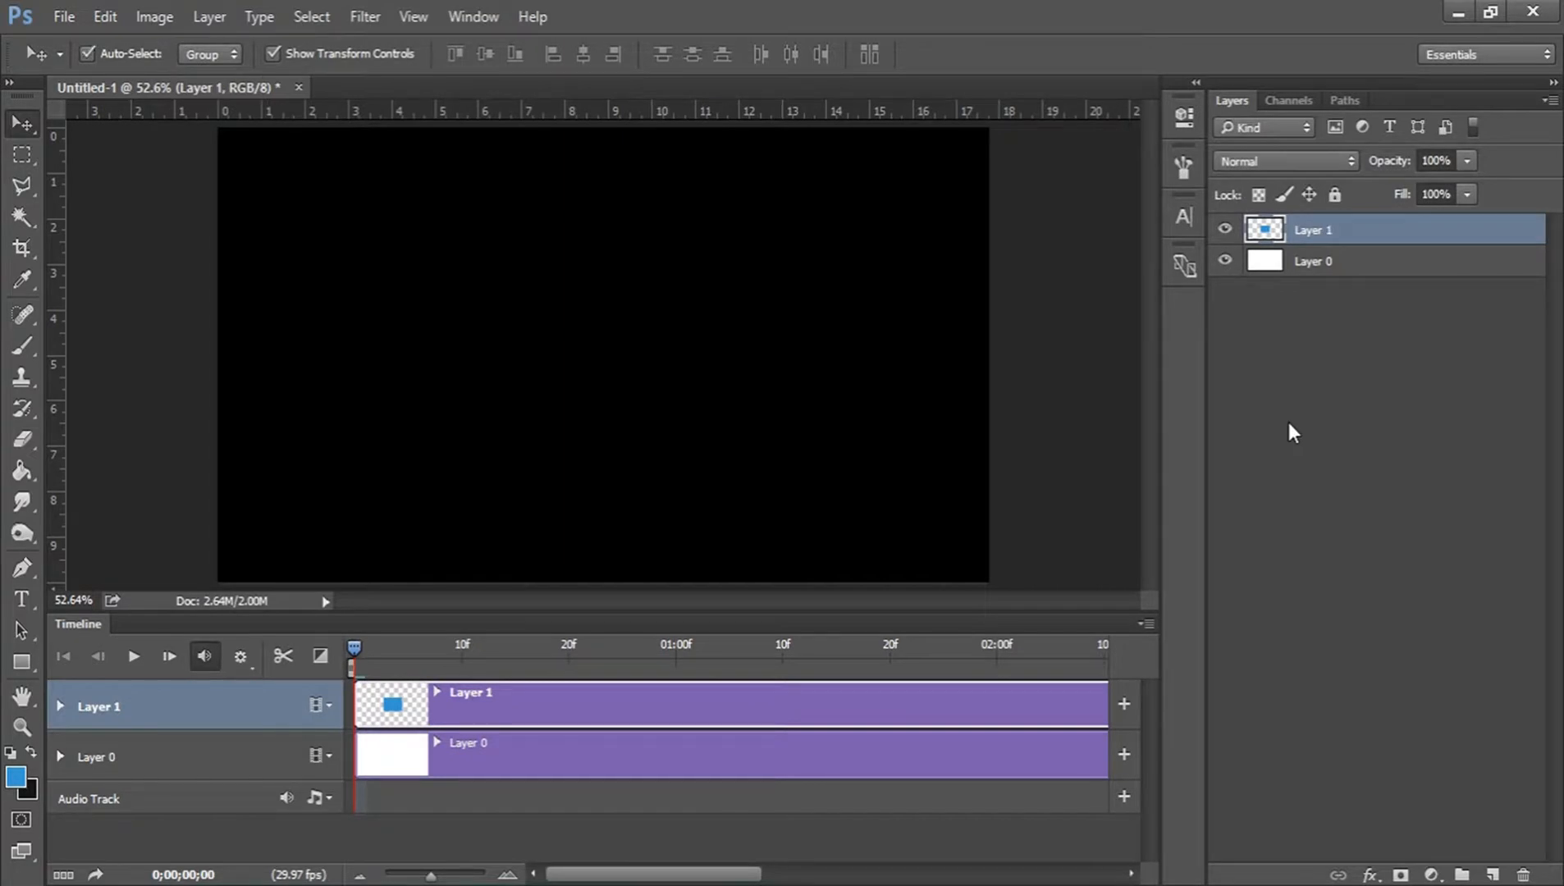
{"action": "key", "text": "ctrl+j"}
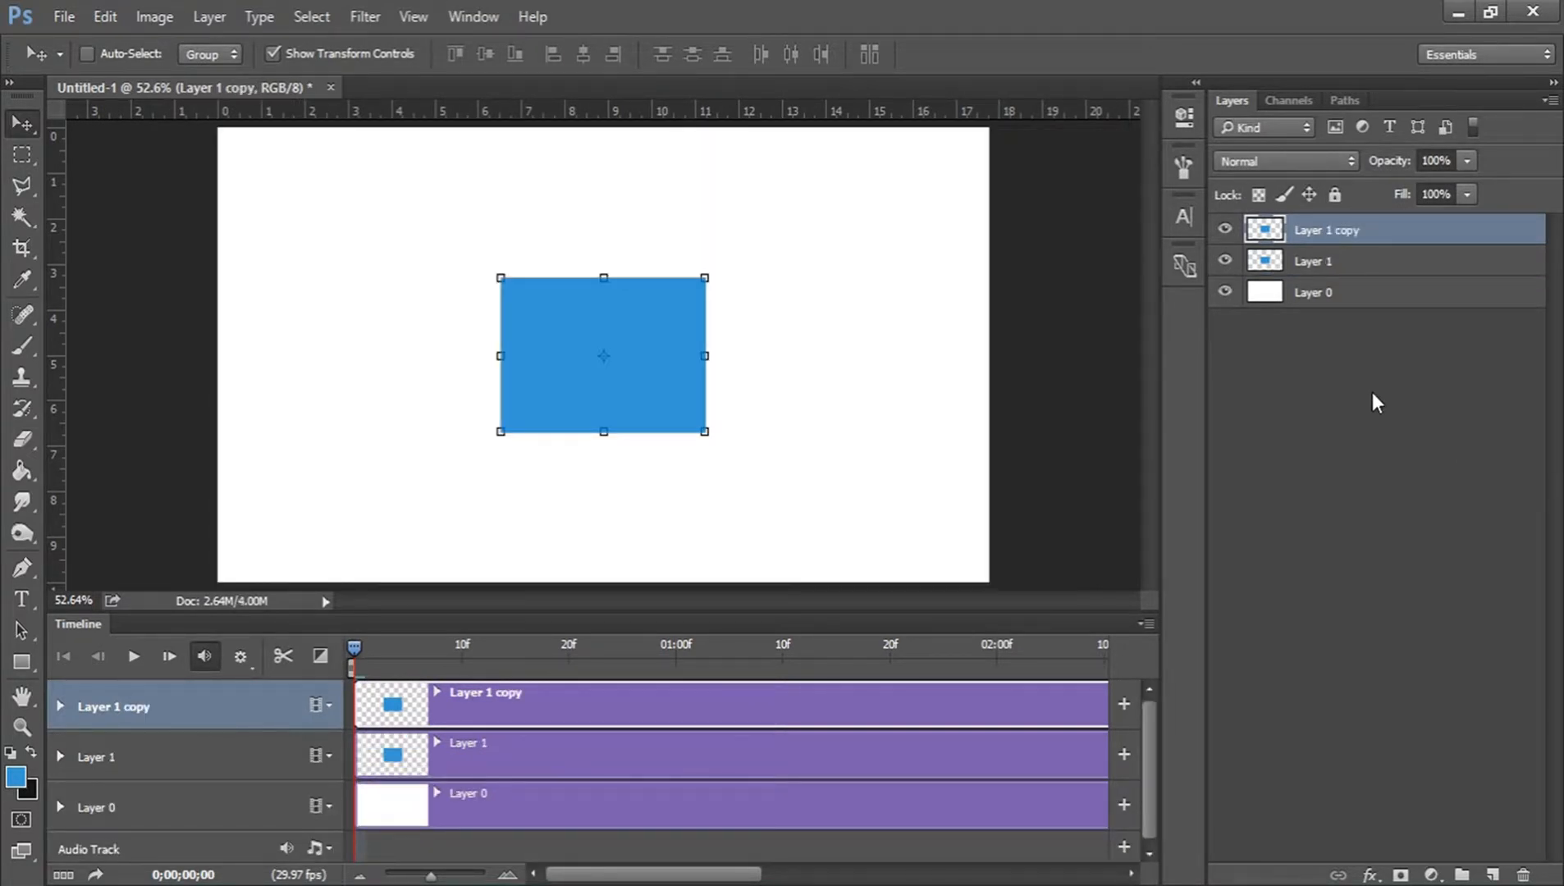
{"action": "right_click", "coordinate": [1314, 233]}
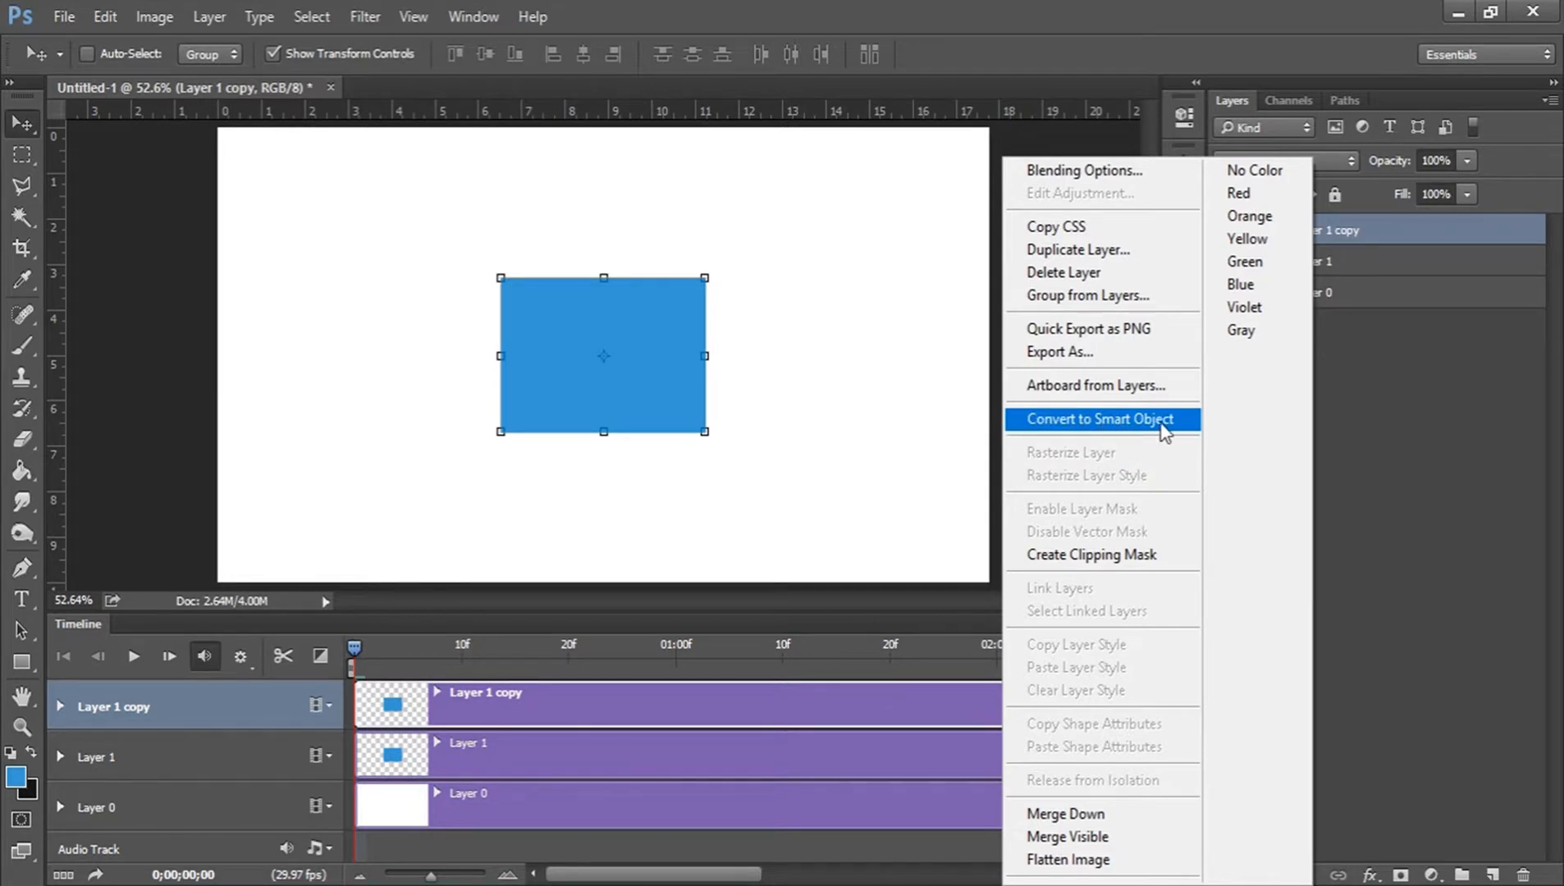
{"action": "left_click", "coordinate": [1165, 433]}
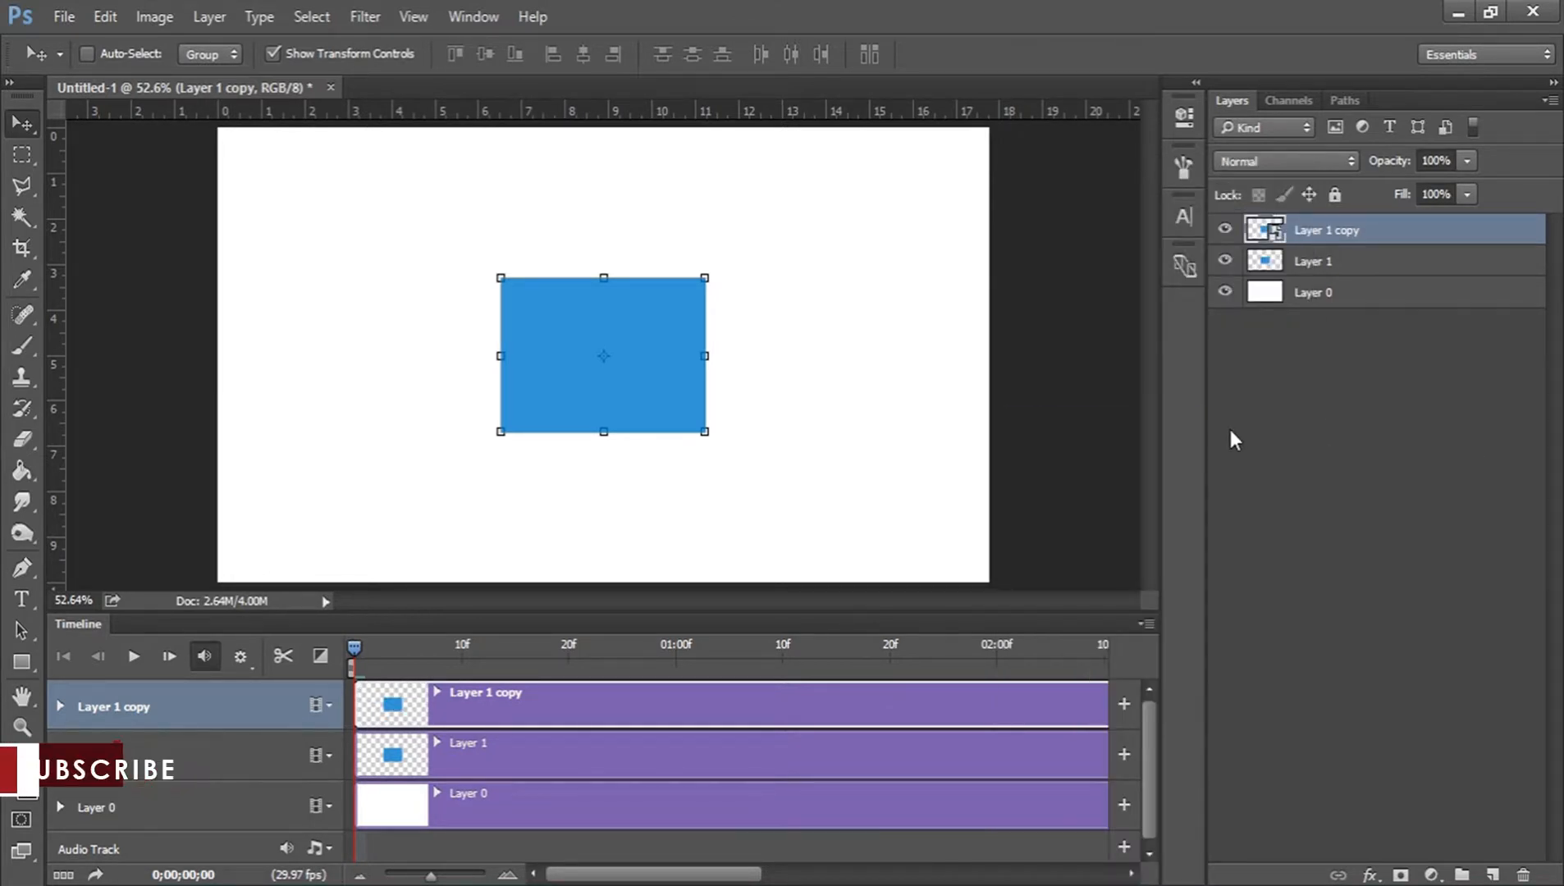
Rename Layer 1 as RASTERIZED LAYER.
{"action": "double_click", "coordinate": [1317, 261]}
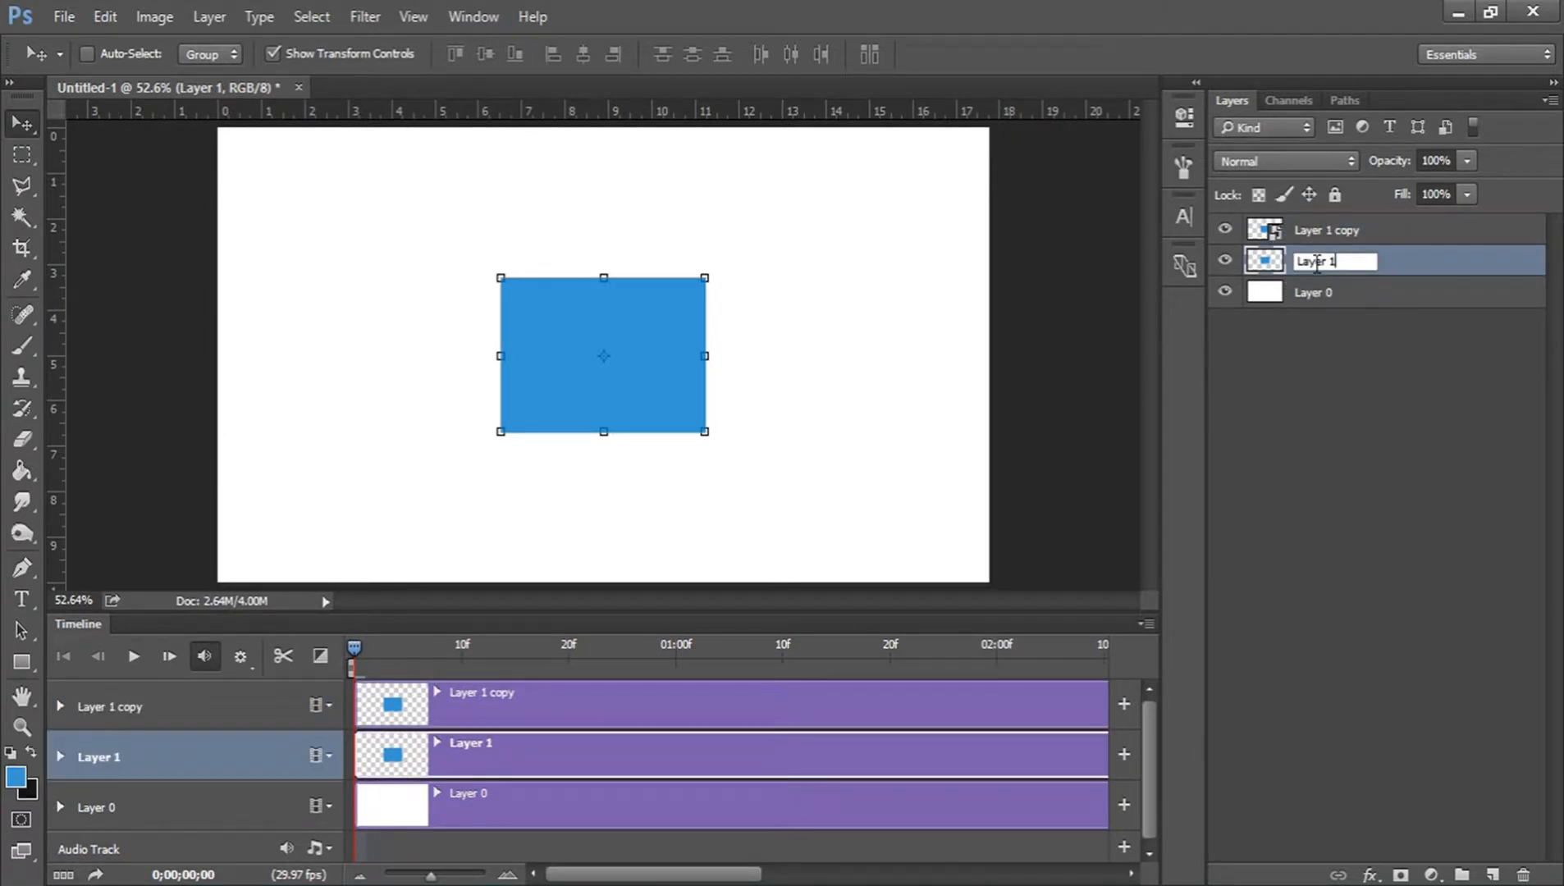
{"action": "key", "text": "BackSpace"}
{"action": "key", "text": "BackSpace"}
{"action": "key", "text": "BackSpace"}
{"action": "key", "text": "BackSpace"}
{"action": "key", "text": "BackSpace"}
{"action": "key", "text": "BackSpace"}
{"action": "type", "text": "RASTERIZED LAYER"}
{"action": "key", "text": "Return"}
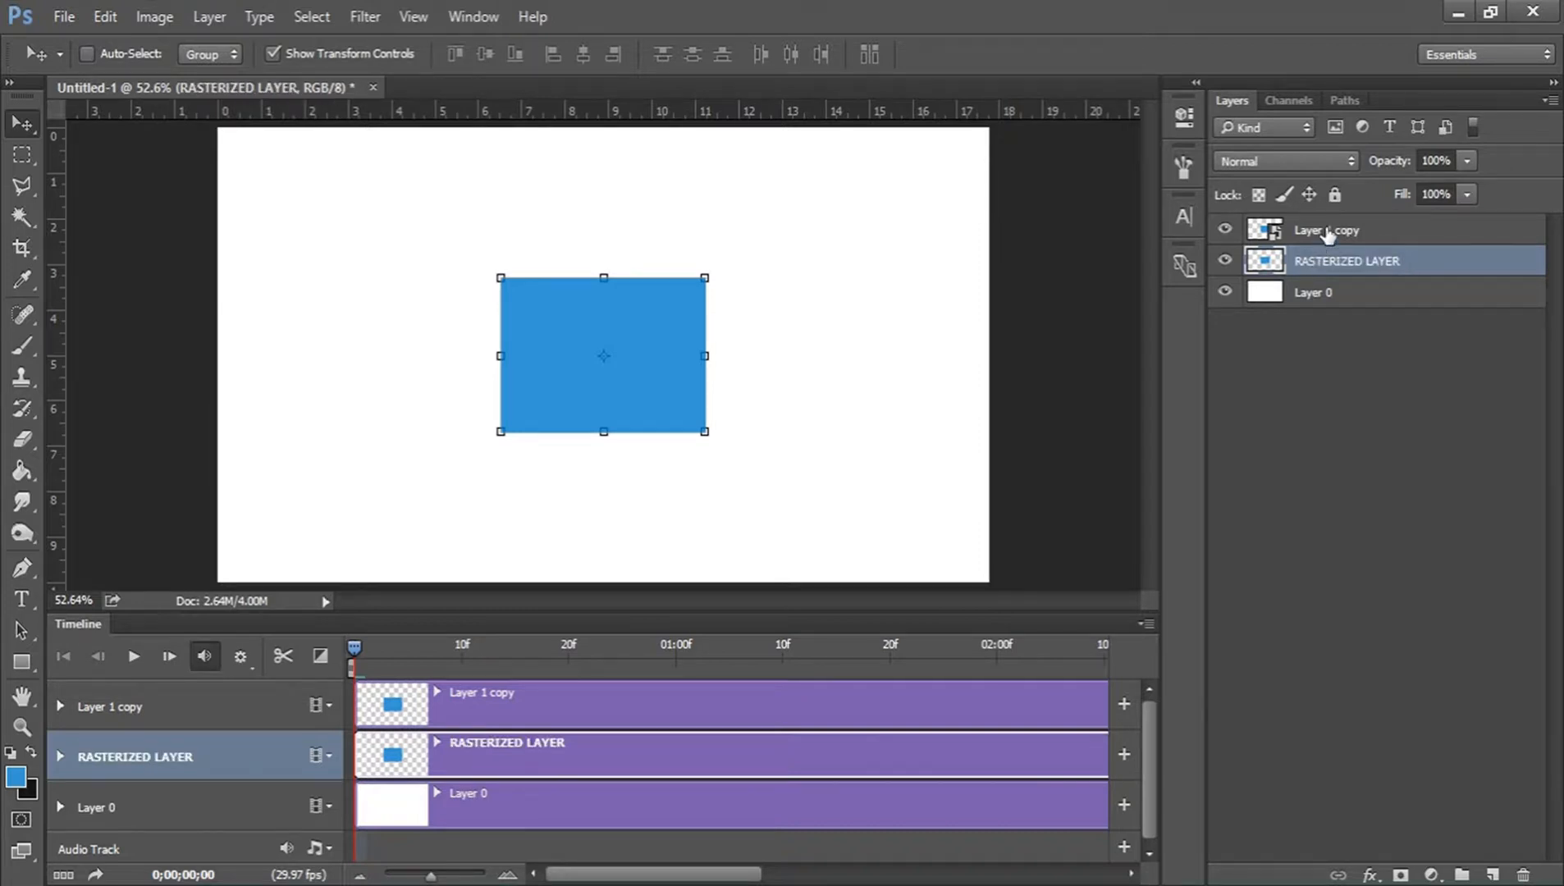
Rename Layer 1 copy as SMART OBJECT.
{"action": "double_click", "coordinate": [1328, 232]}
{"action": "type", "text": "SMART ON"}
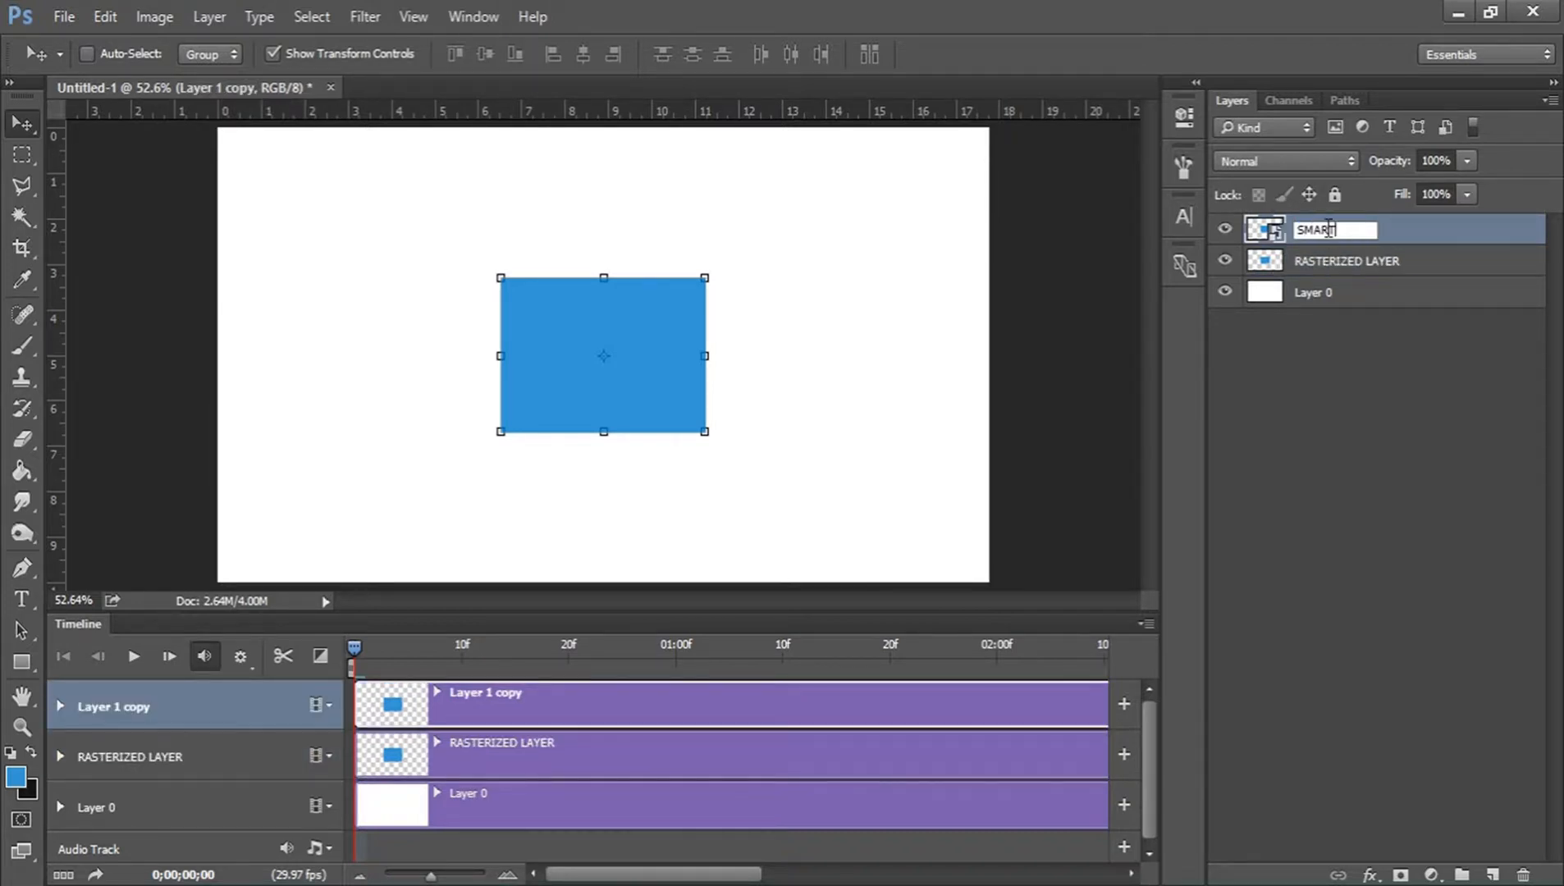
{"action": "key", "text": "BackSpace"}
{"action": "type", "text": "GJECT"}
{"action": "key", "text": "Return"}
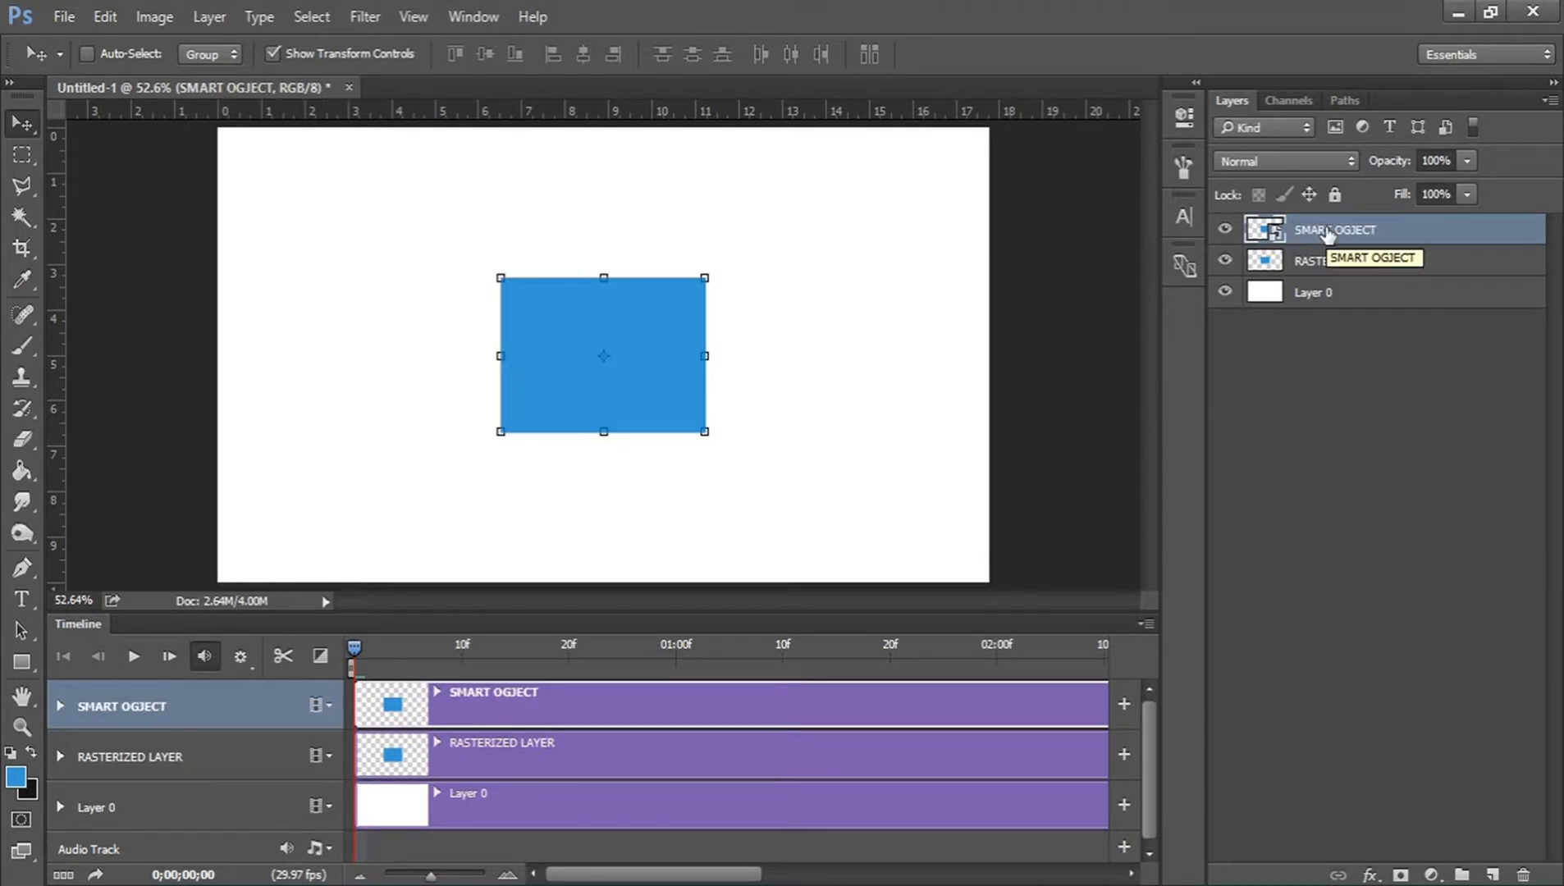
{"action": "double_click", "coordinate": [1363, 232]}
{"action": "key", "text": "BackSpace"}
{"action": "type", "text": "B"}
{"action": "key", "text": "Return"}
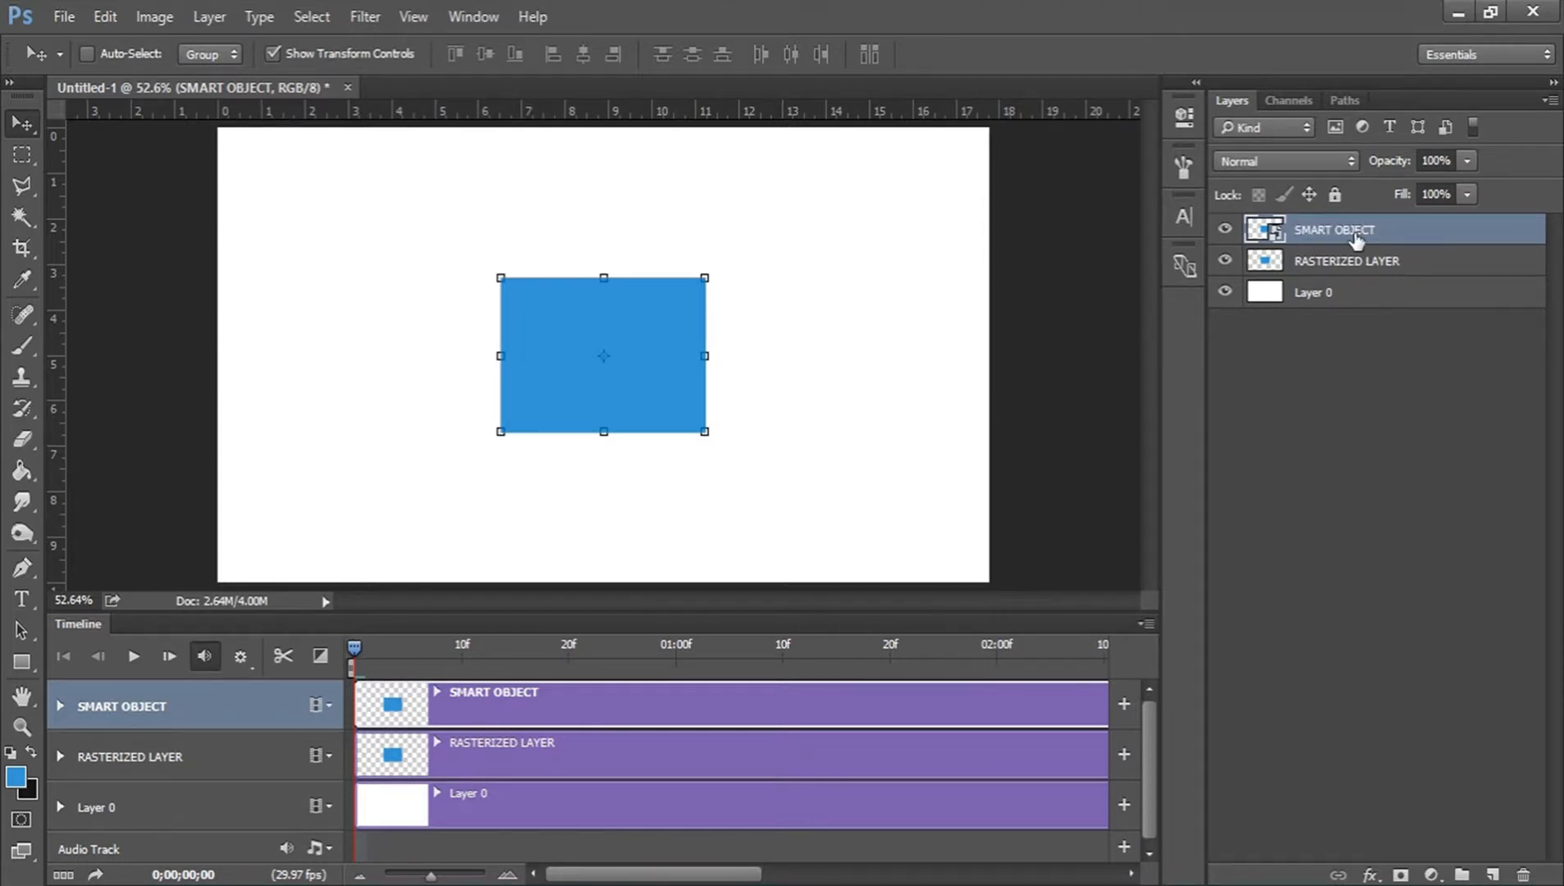
Draw a blue rectangle shape about 352 × 254 px with a 3 pt dashed black stroke, covering the existing blue rectangle.
{"action": "left_click", "coordinate": [21, 662]}
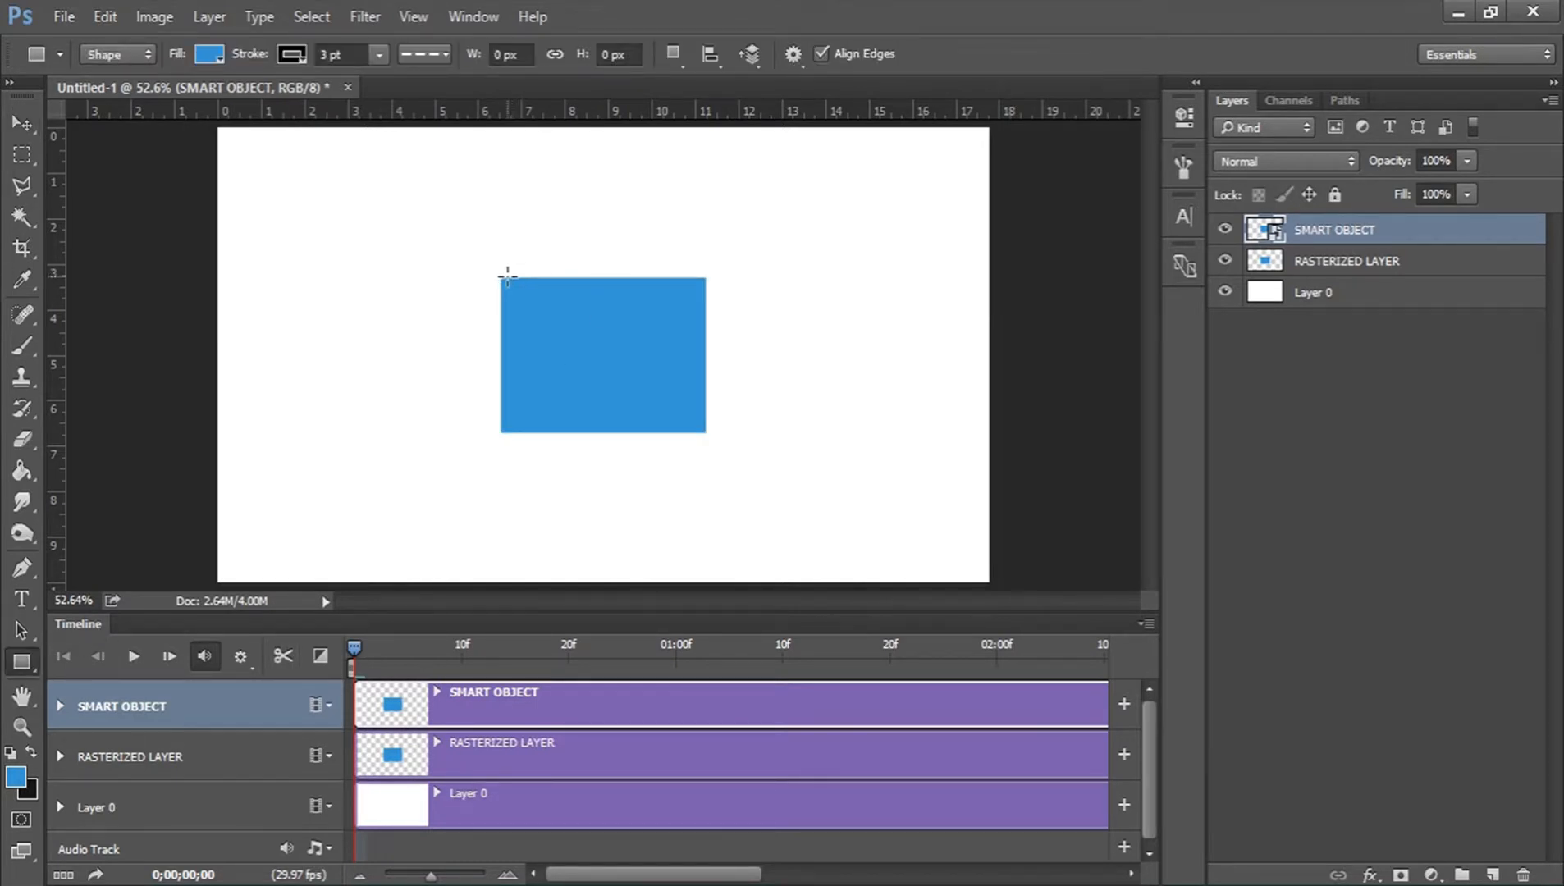
{"action": "left_click", "coordinate": [293, 55]}
{"action": "left_click", "coordinate": [299, 53]}
{"action": "left_click_drag", "start_coordinate": [497, 275], "coordinate": [709, 435]}
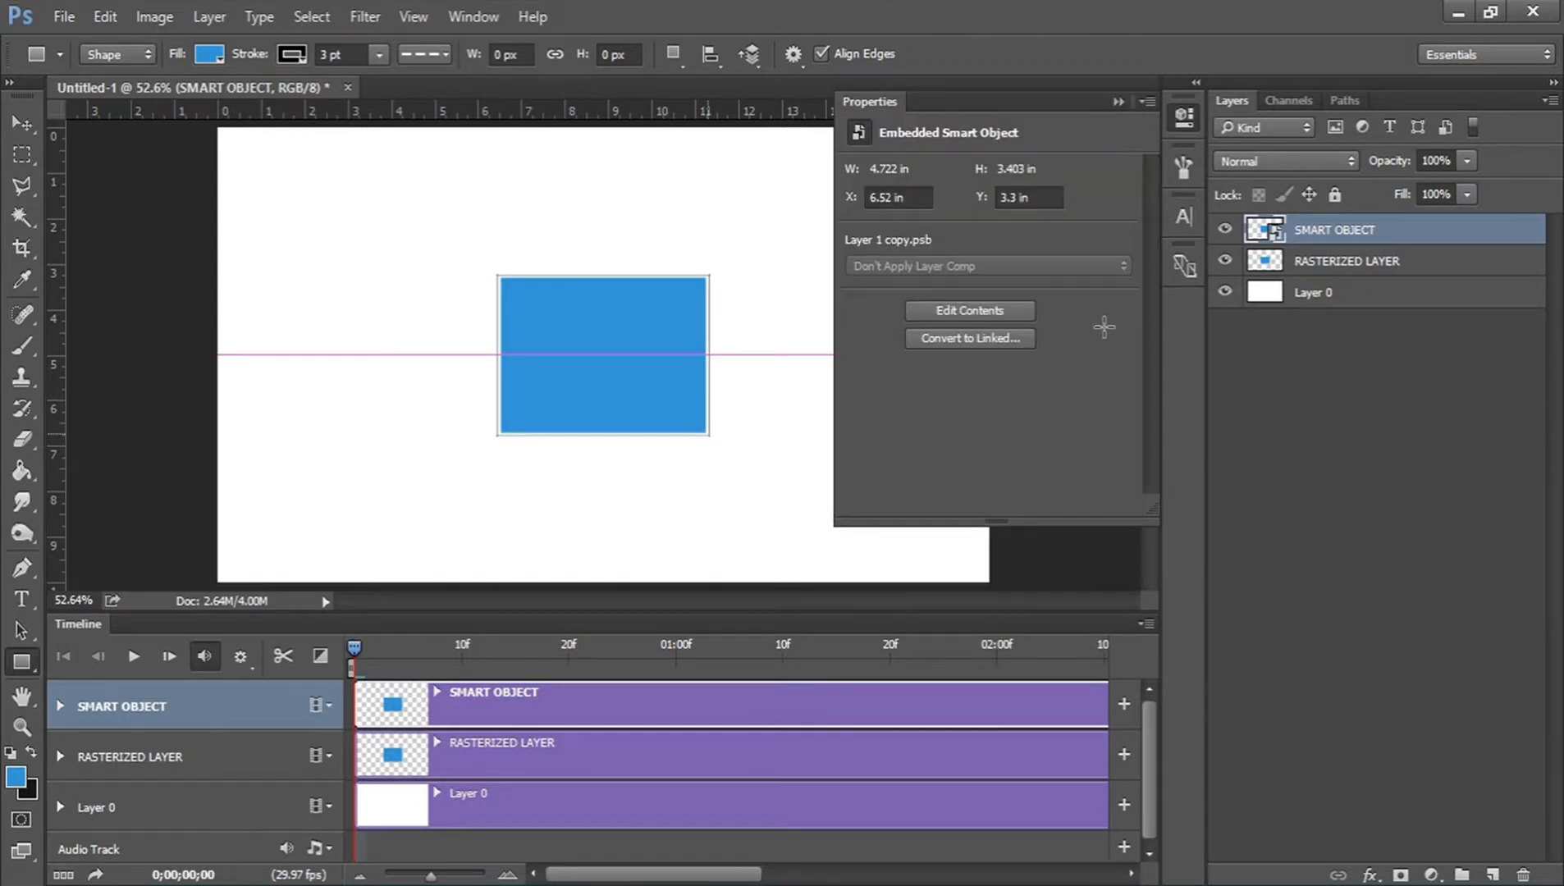
{"action": "left_click", "coordinate": [1182, 122]}
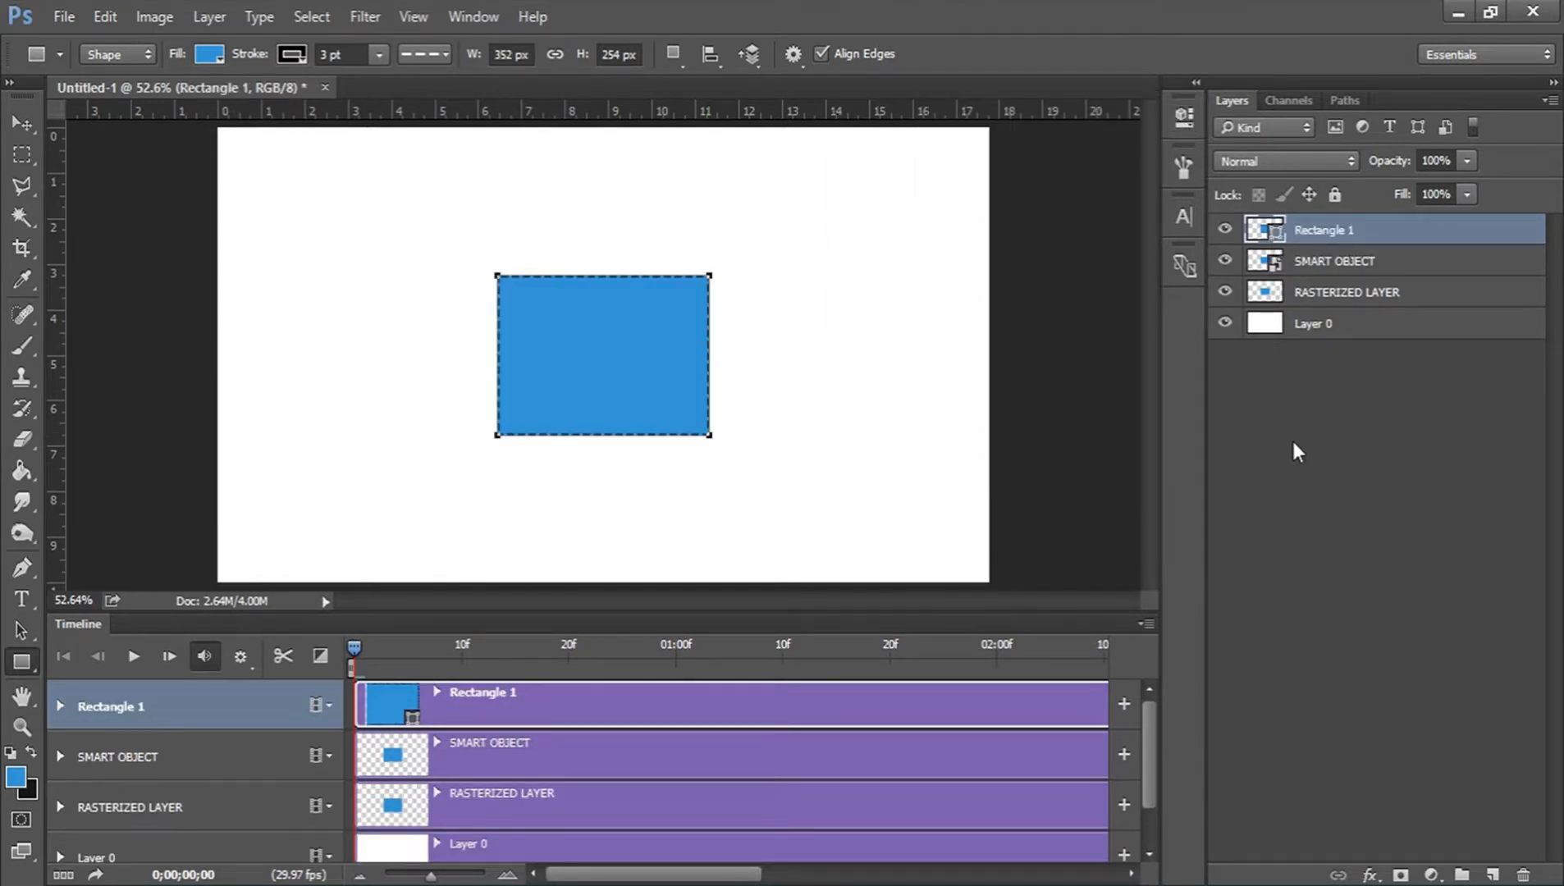
Rename the new rectangle shape layer as SHAPE.
{"action": "double_click", "coordinate": [1325, 230]}
{"action": "type", "text": "SHAPE"}
{"action": "key", "text": "Return"}
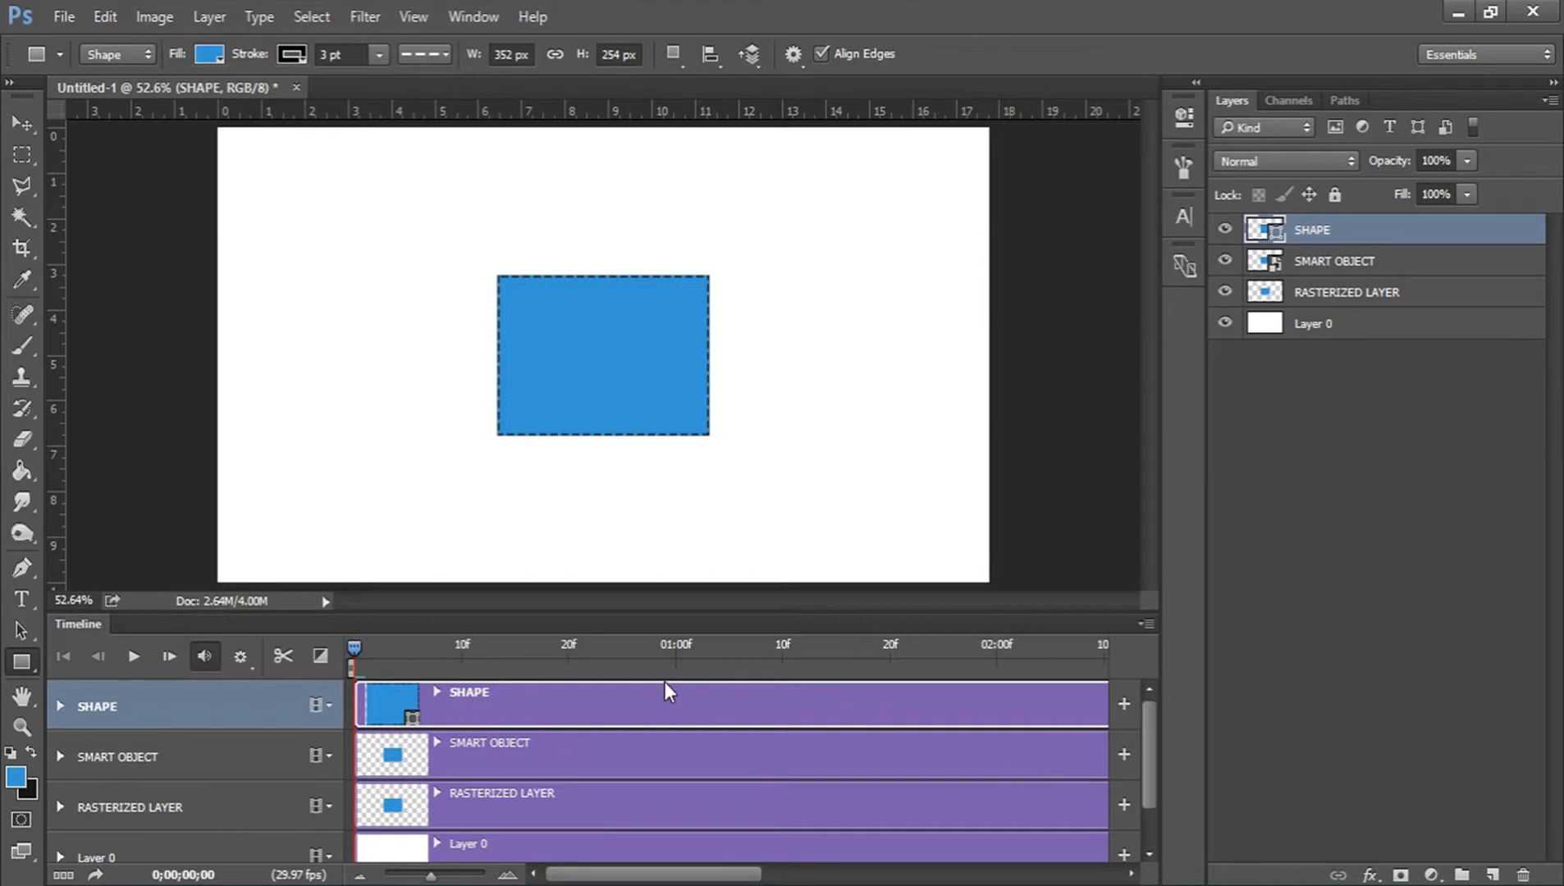
Enlarge the Timeline panel to show all layer tracks and fit the canvas in the remaining space.
{"action": "left_click_drag", "start_coordinate": [656, 622], "coordinate": [656, 548]}
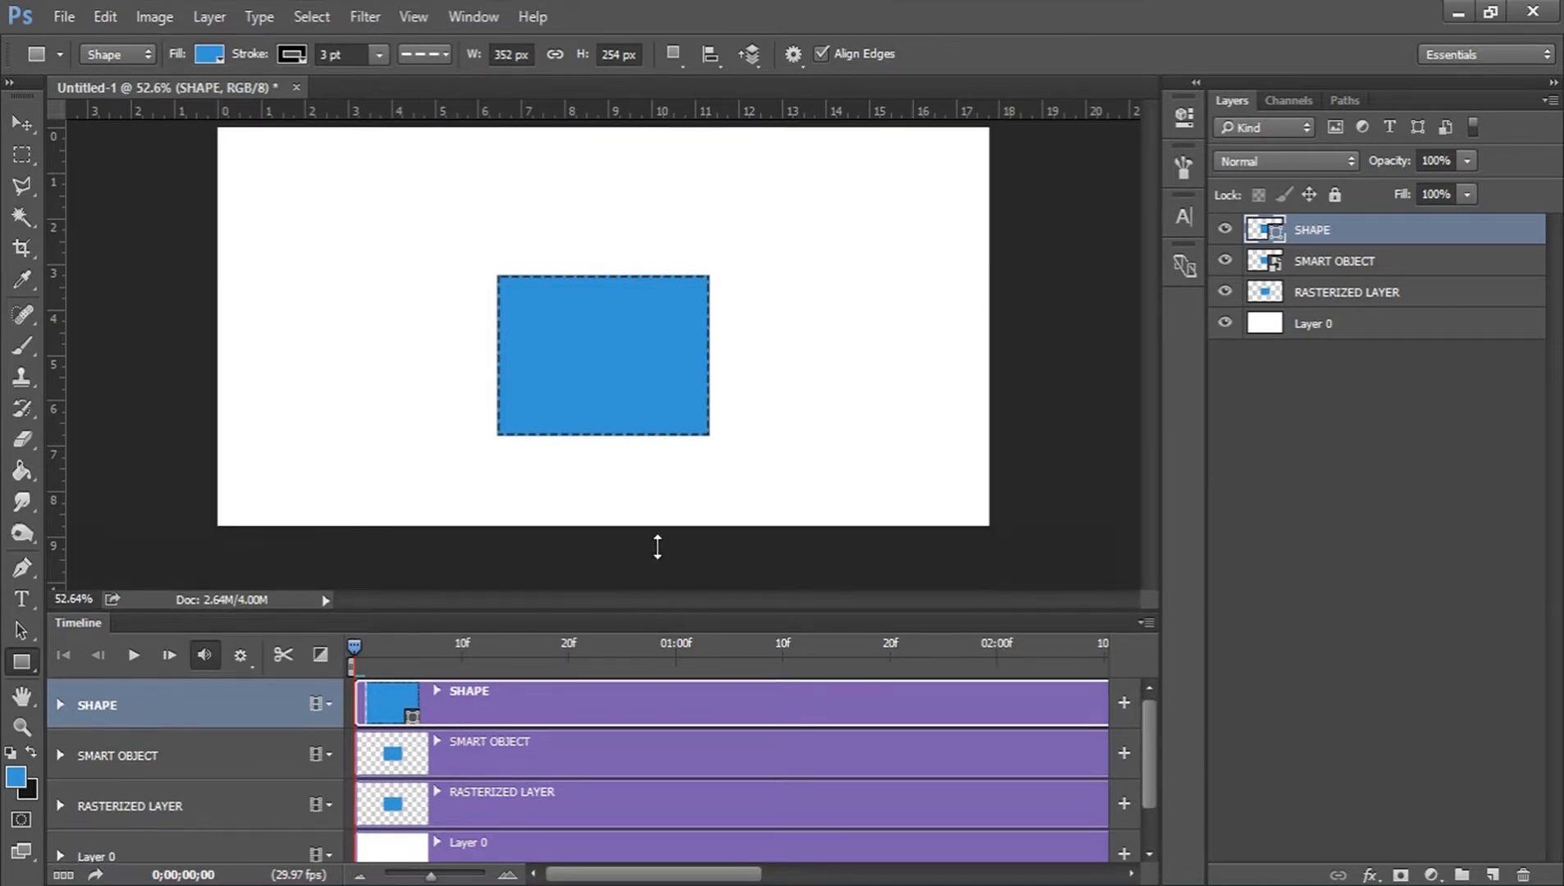
{"action": "left_click", "coordinate": [22, 725]}
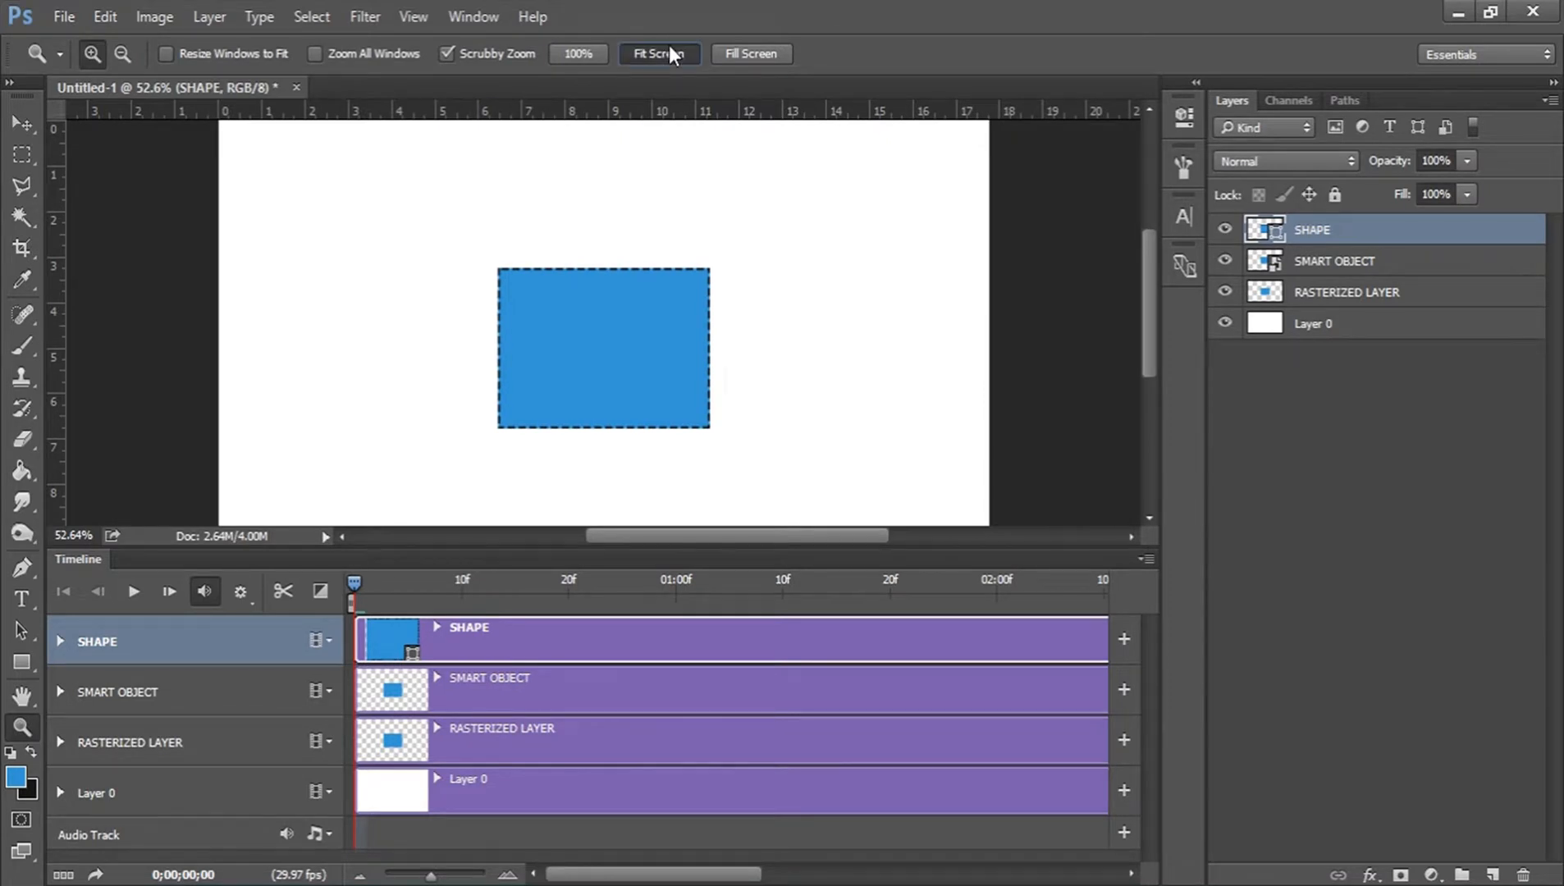
{"action": "left_click", "coordinate": [669, 49]}
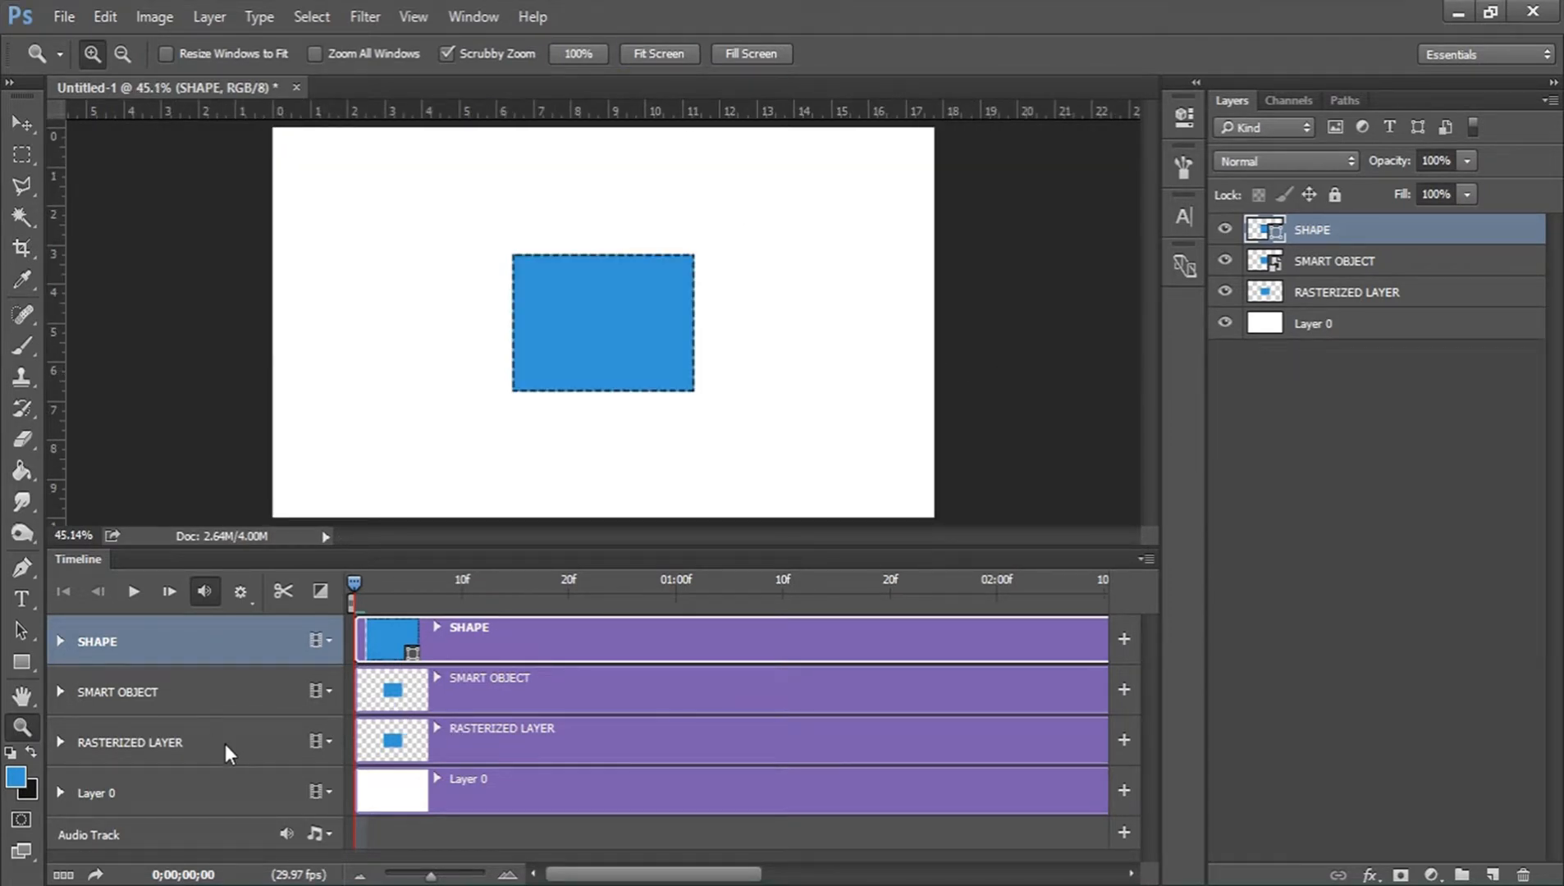
Examine the animatable properties of the RASTERIZED LAYER track in the timeline.
{"action": "left_click", "coordinate": [507, 737]}
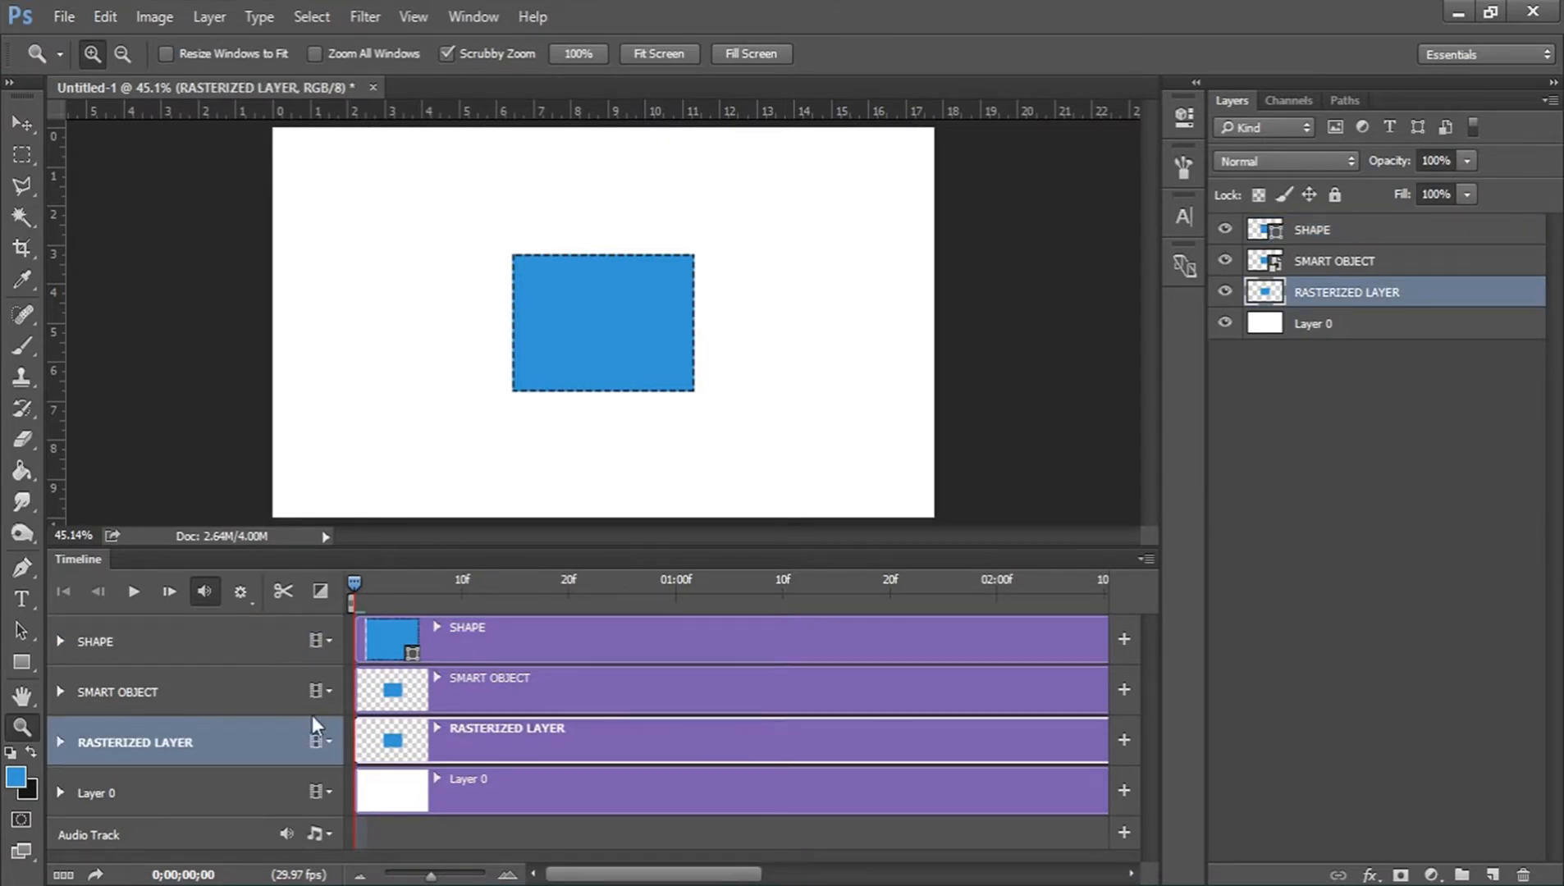
{"action": "left_click", "coordinate": [61, 740]}
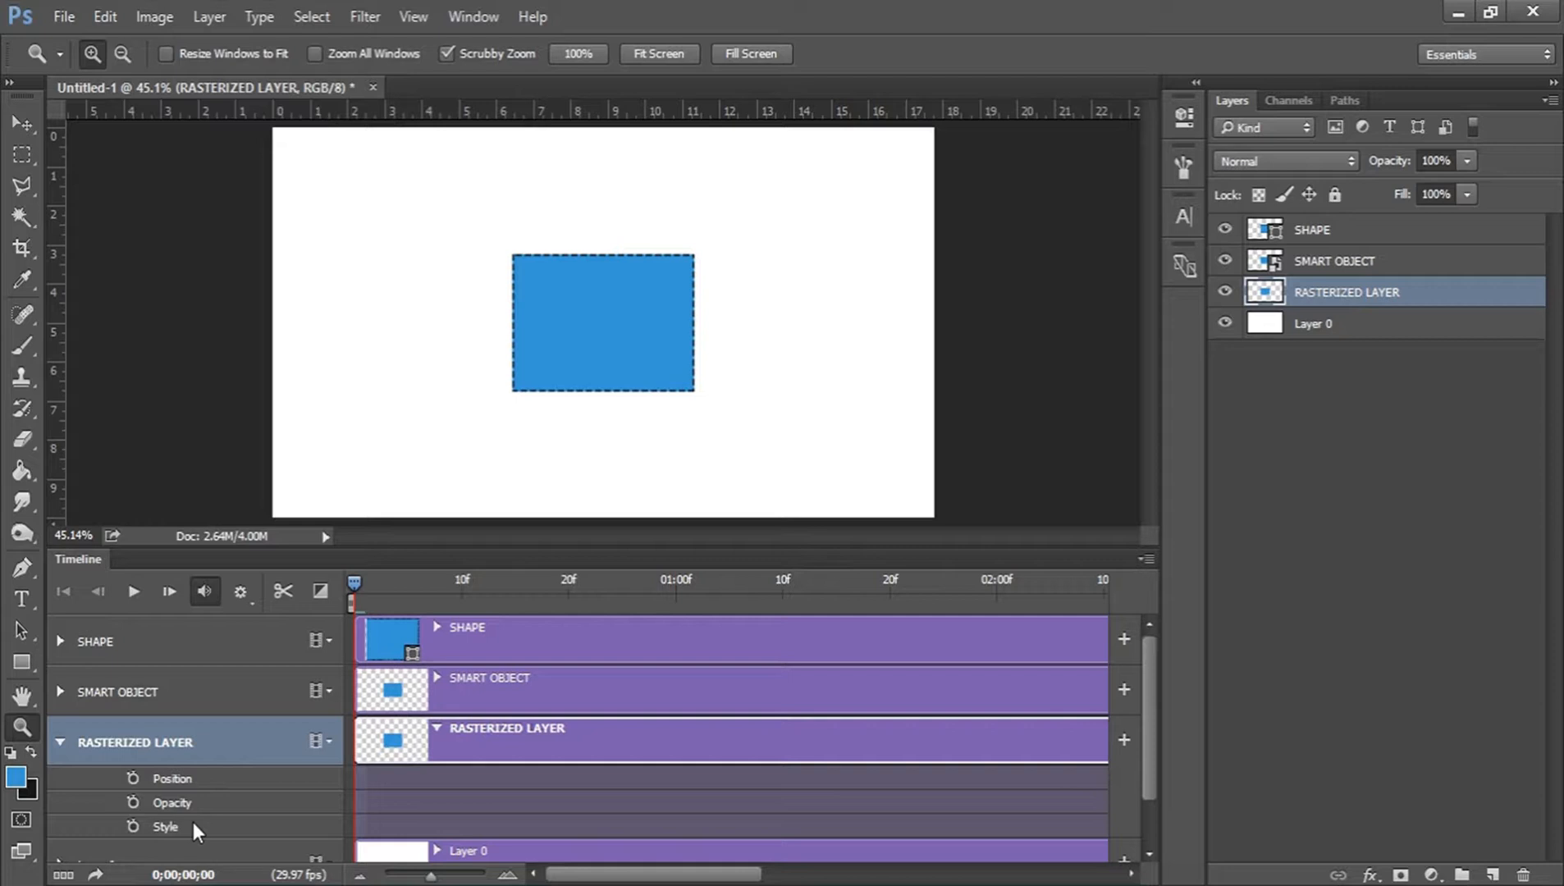
{"action": "left_click", "coordinate": [60, 743]}
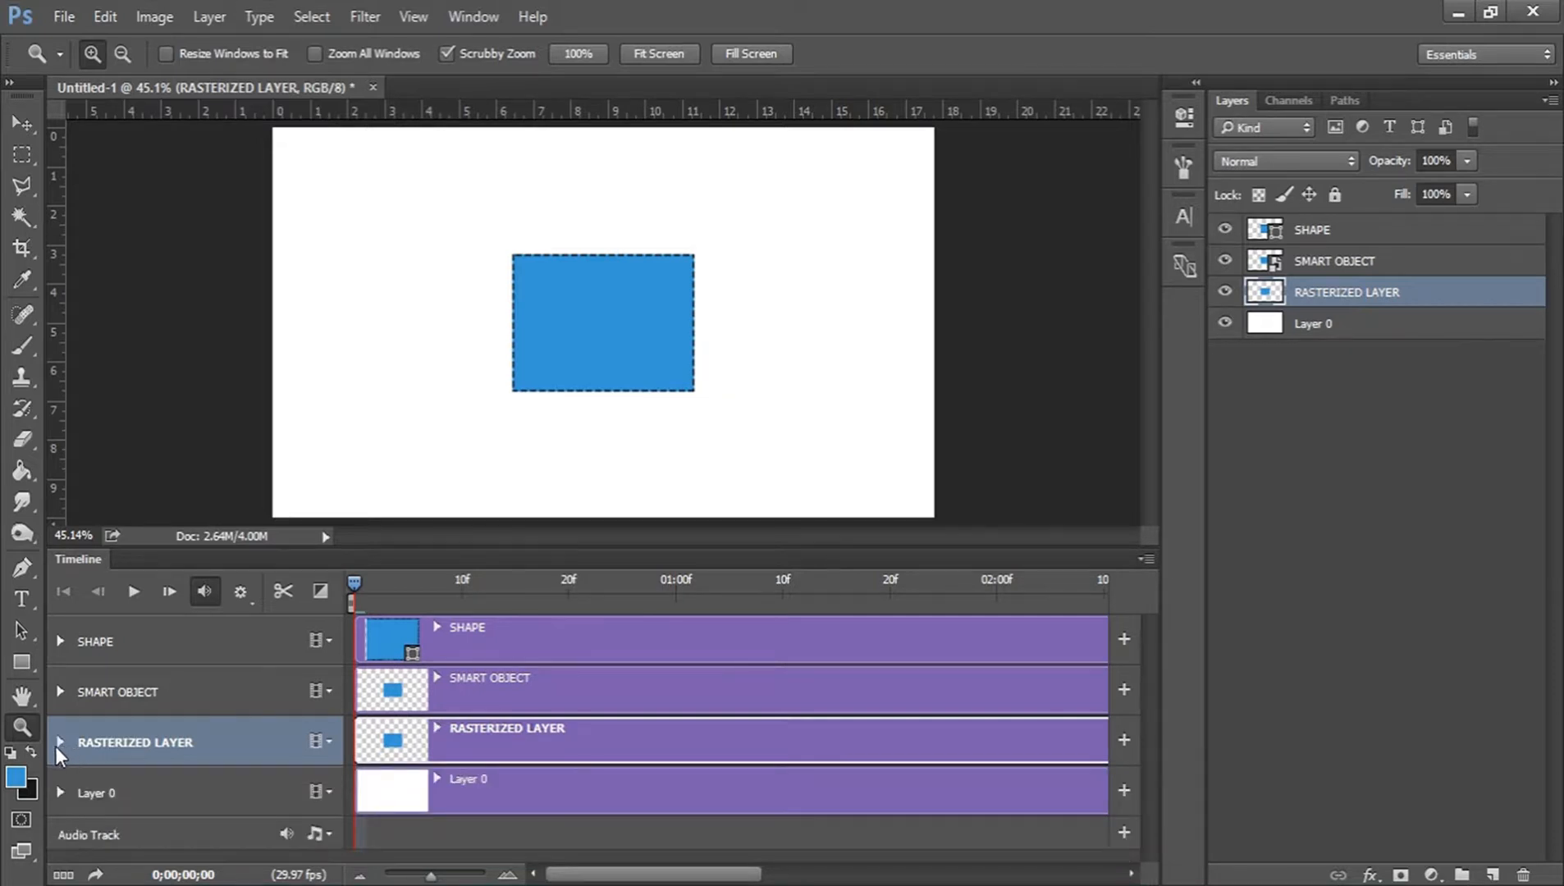
Examine the animatable properties of the SMART OBJECT and SHAPE tracks in the timeline.
{"action": "left_click", "coordinate": [485, 691]}
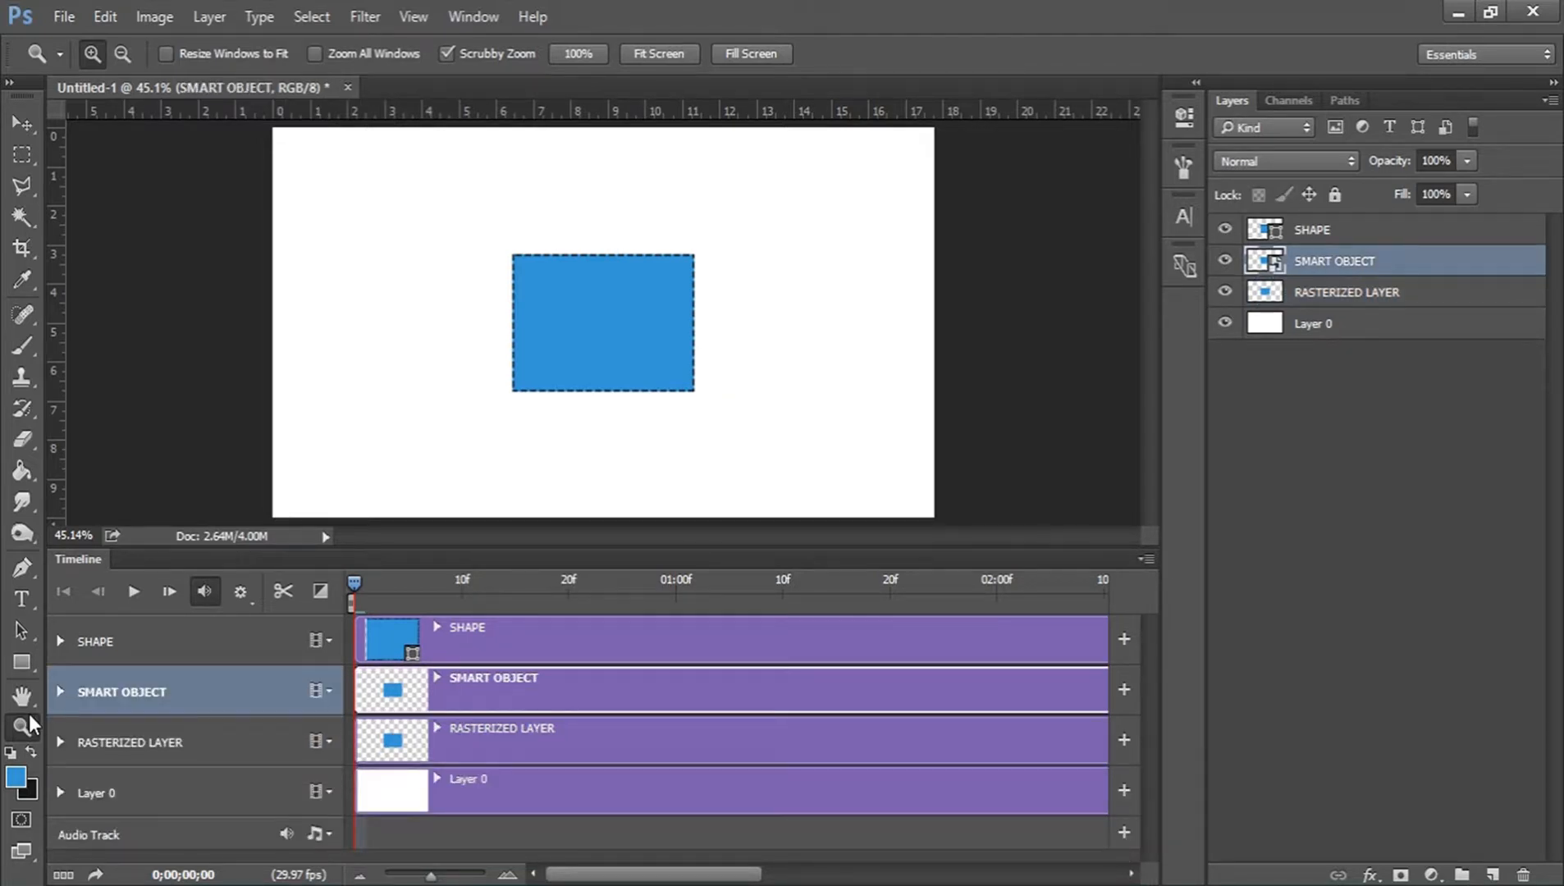
{"action": "left_click", "coordinate": [62, 690]}
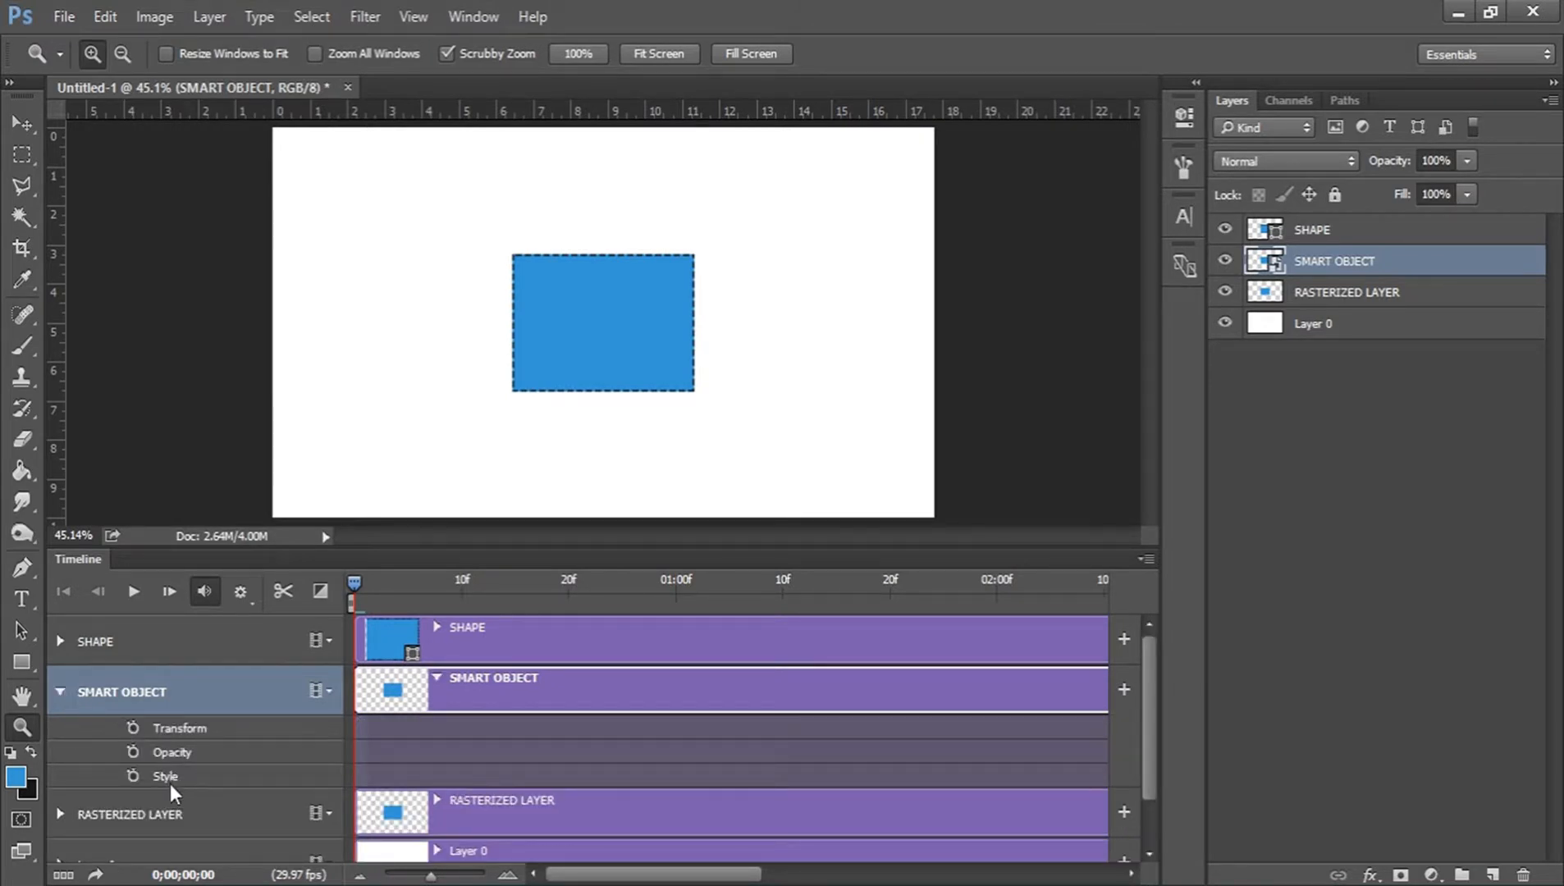
{"action": "left_click", "coordinate": [62, 698]}
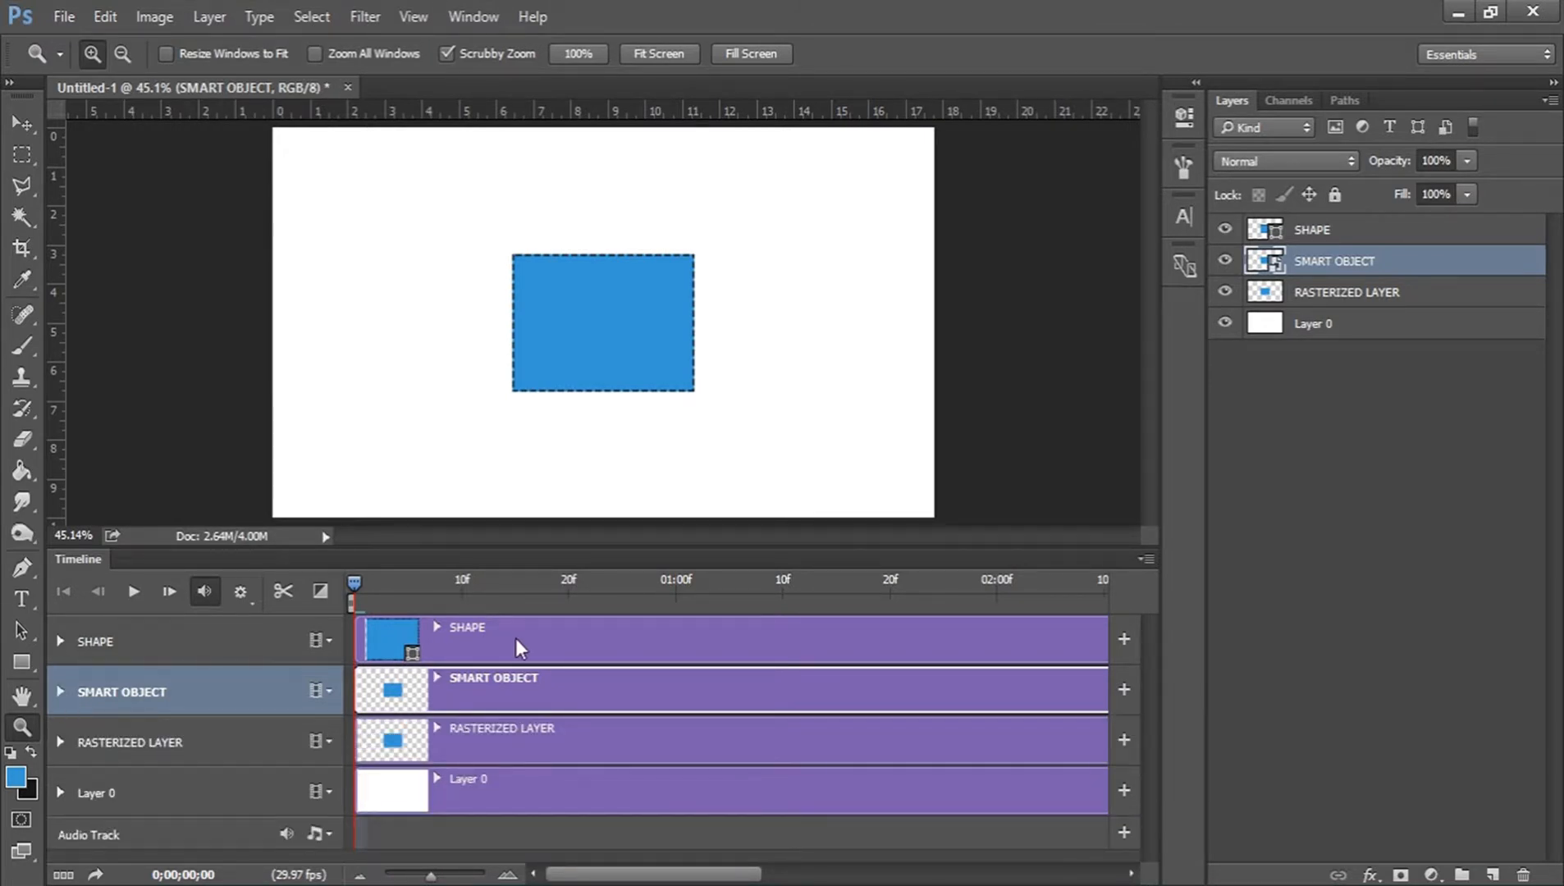
{"action": "left_click", "coordinate": [515, 638]}
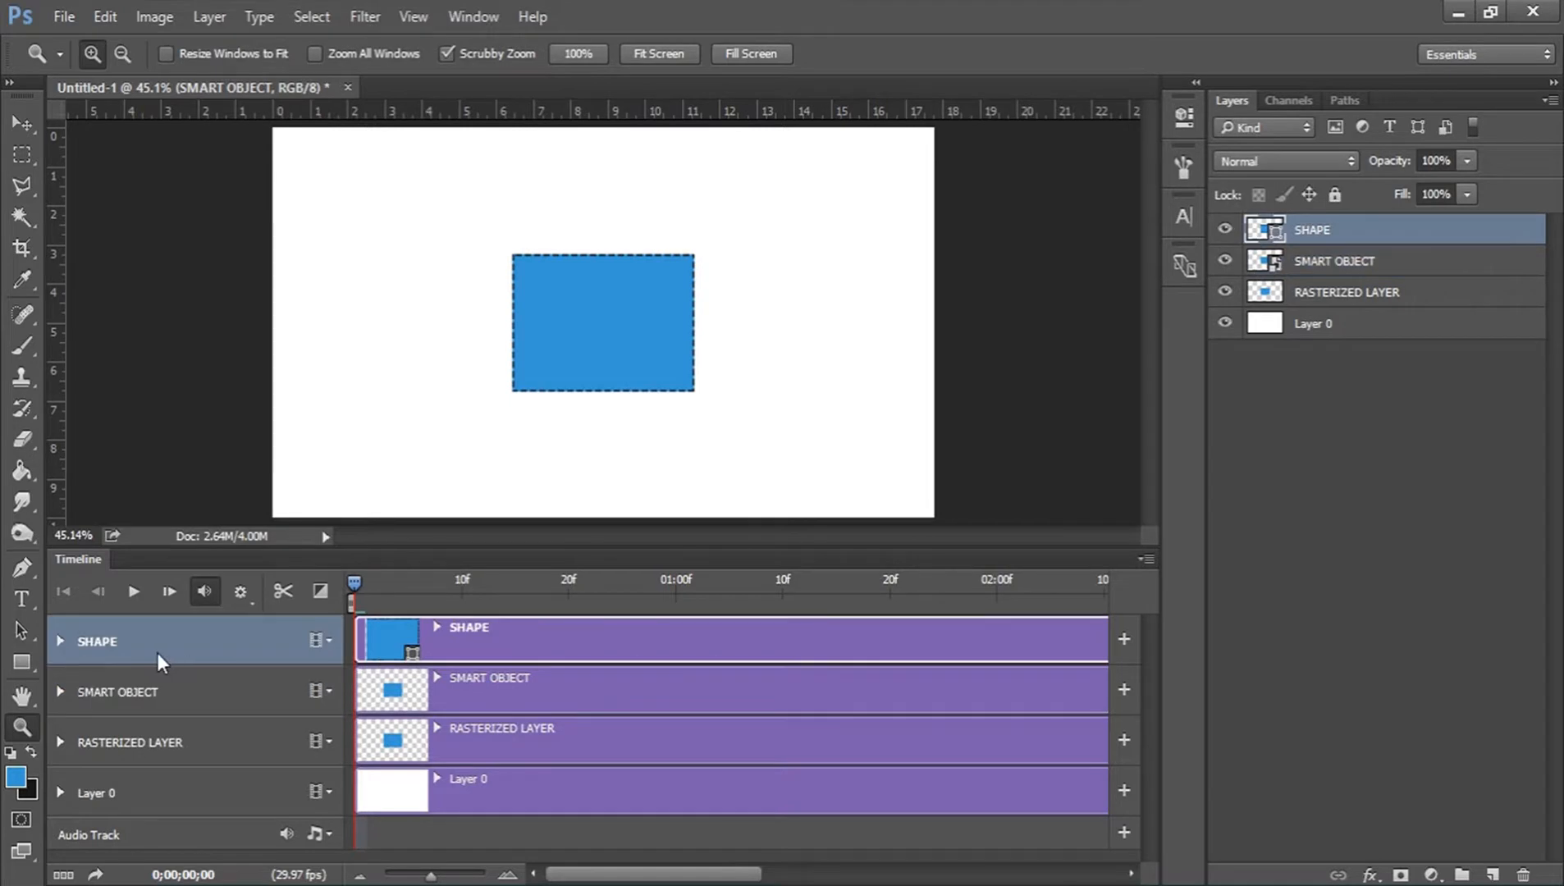
{"action": "left_click", "coordinate": [58, 641]}
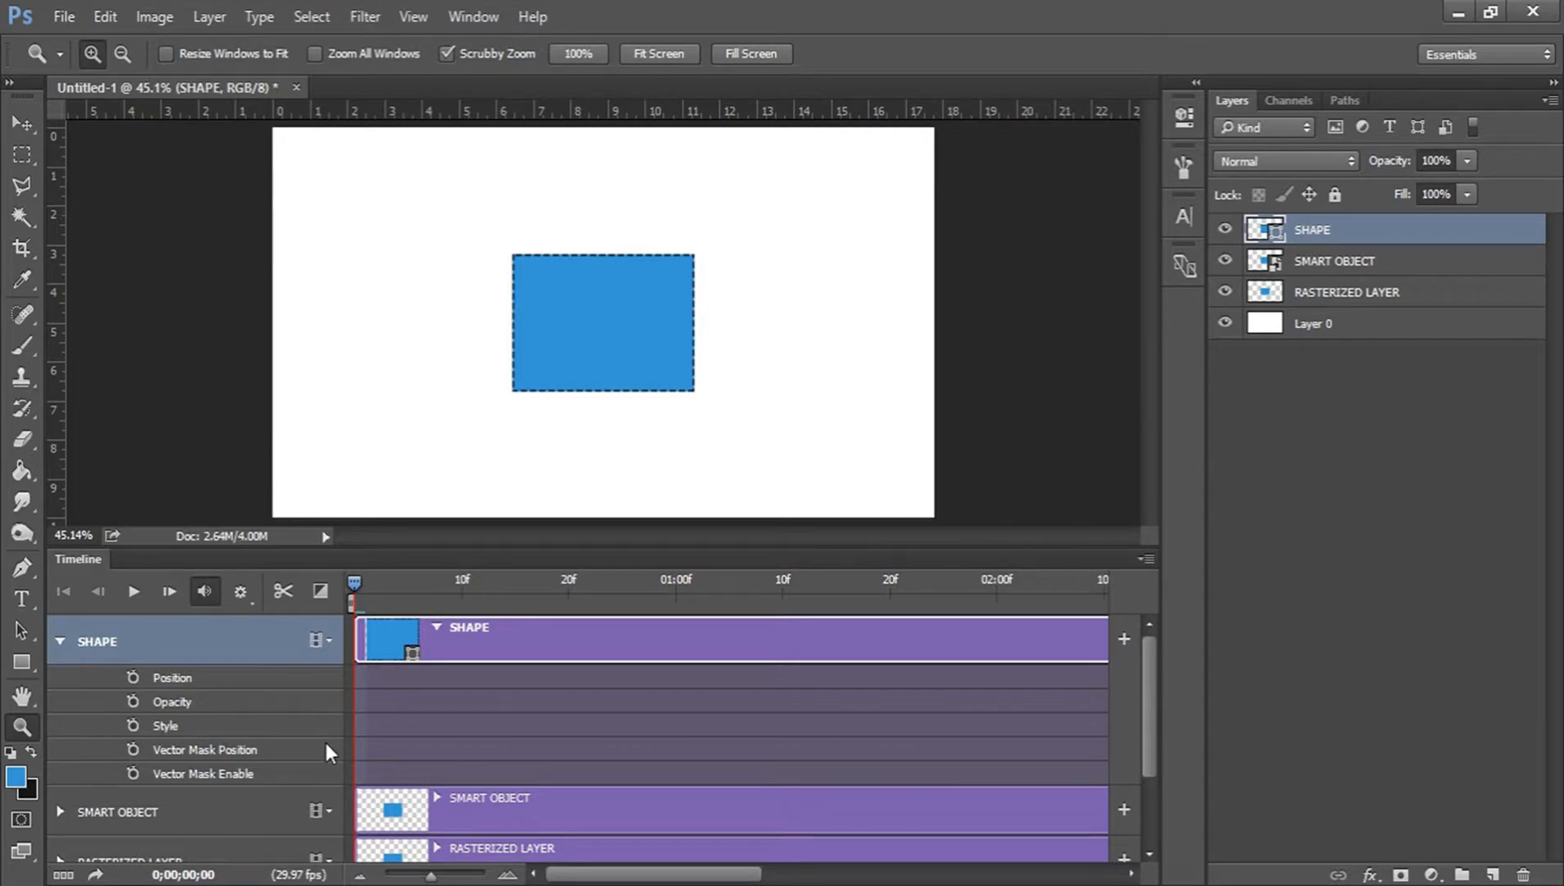
{"action": "left_click", "coordinate": [60, 642]}
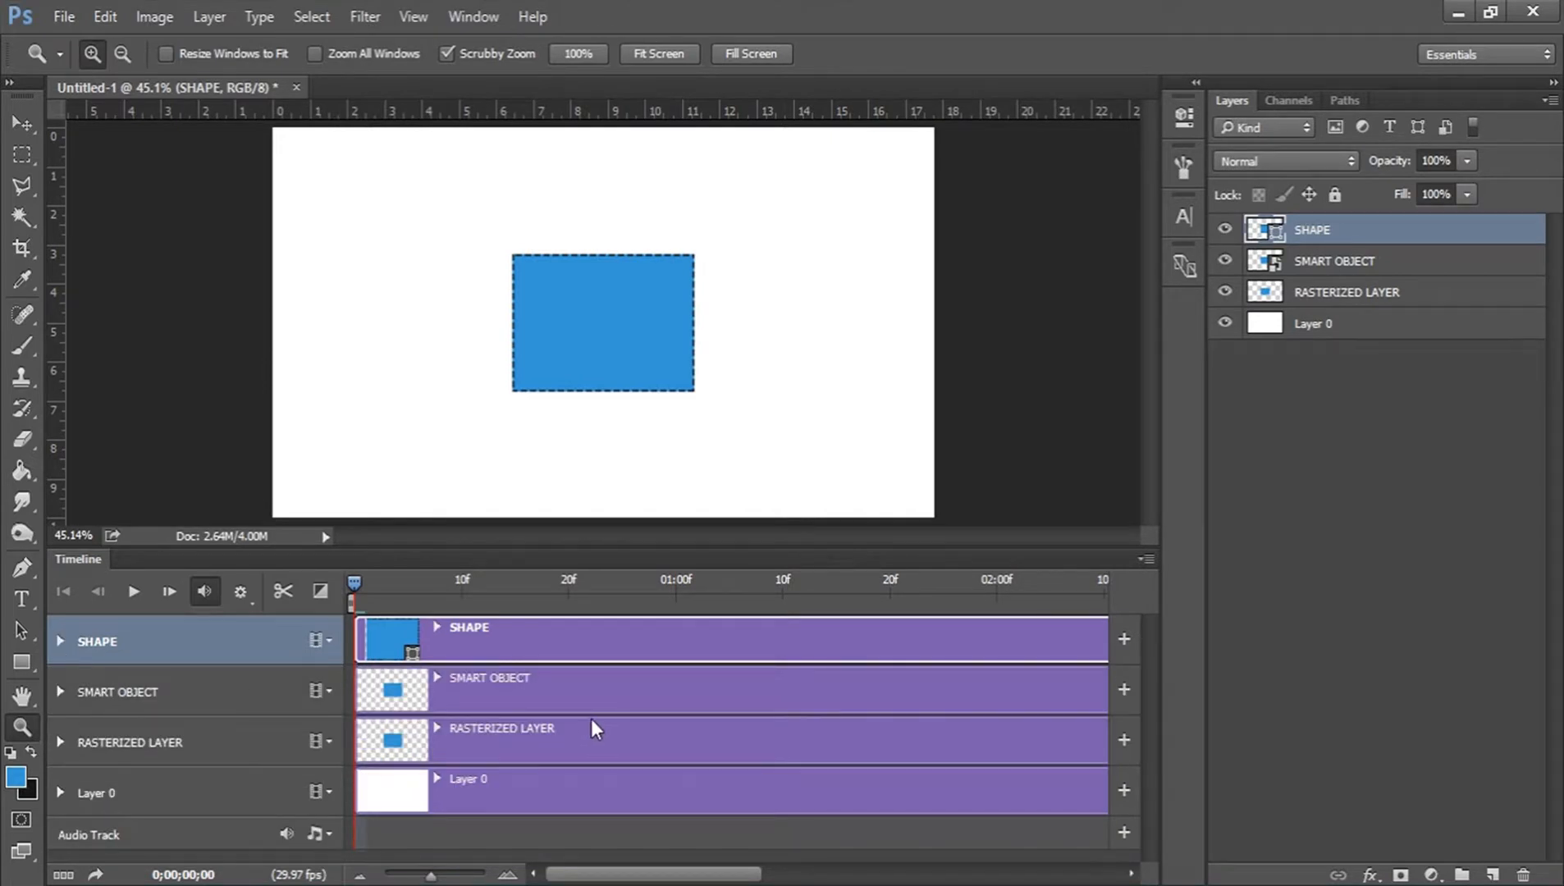
Hide the SMART OBJECT and SHAPE layers and make RASTERIZED LAYER the active layer.
{"action": "left_click", "coordinate": [517, 695]}
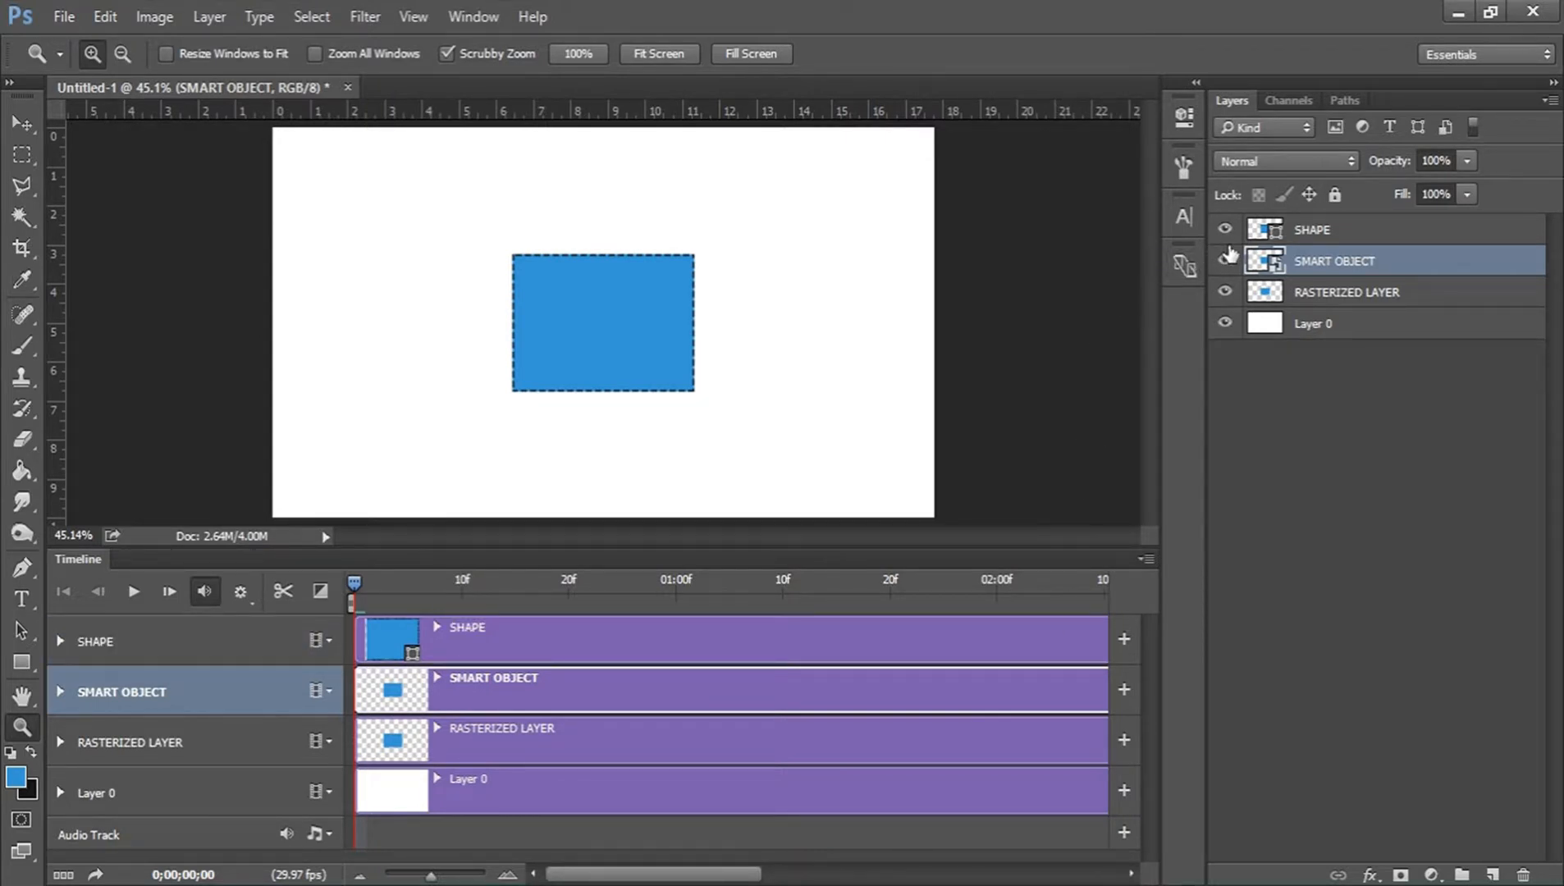
{"action": "left_click_drag", "start_coordinate": [1225, 261], "coordinate": [1225, 230]}
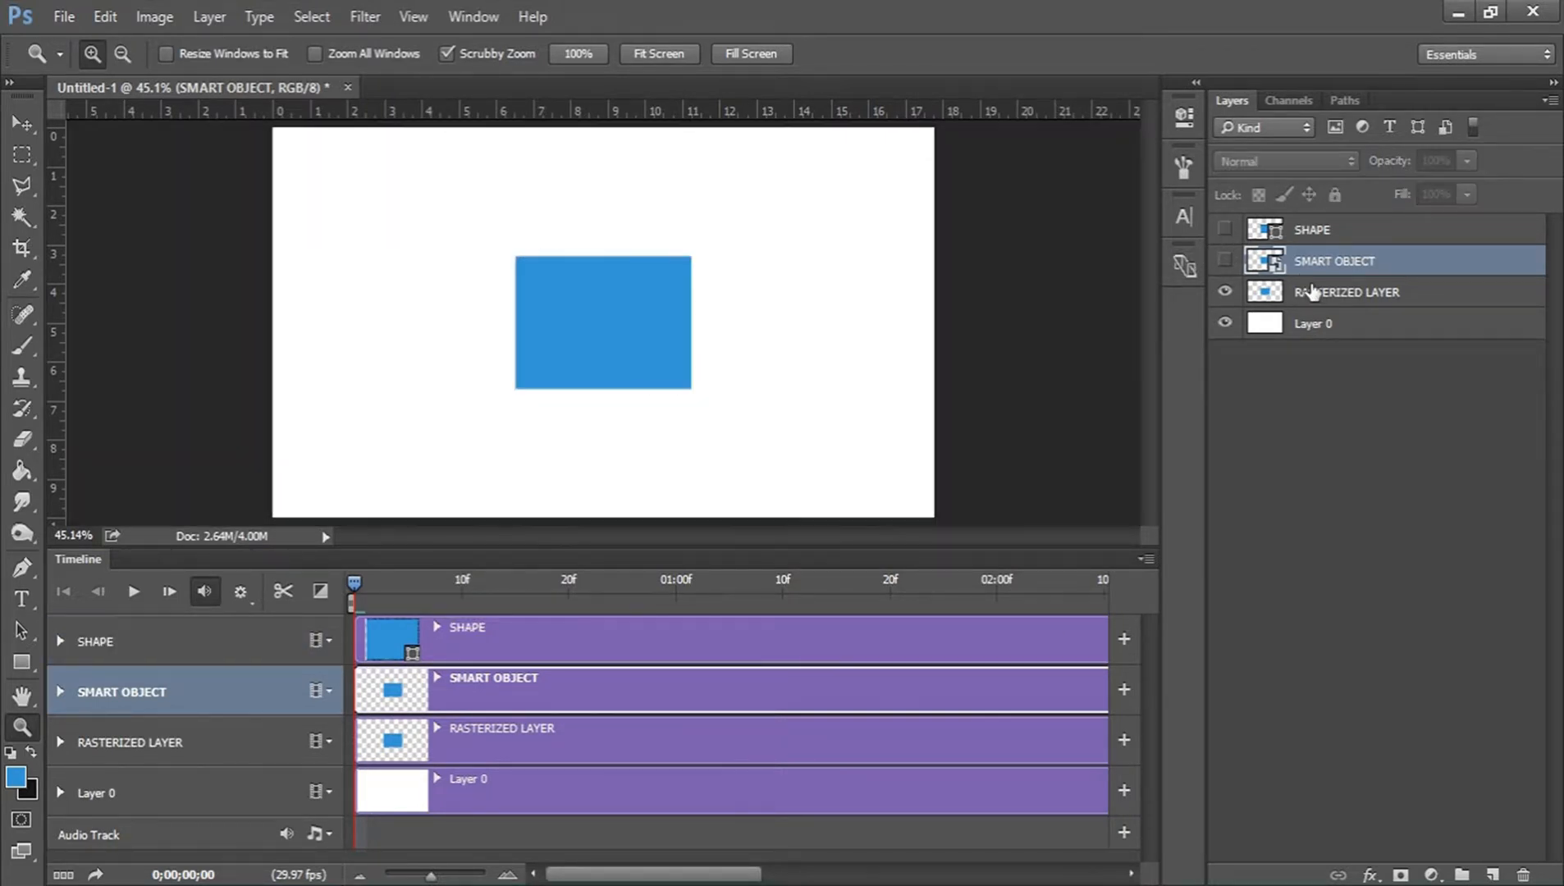
{"action": "left_click", "coordinate": [1338, 302]}
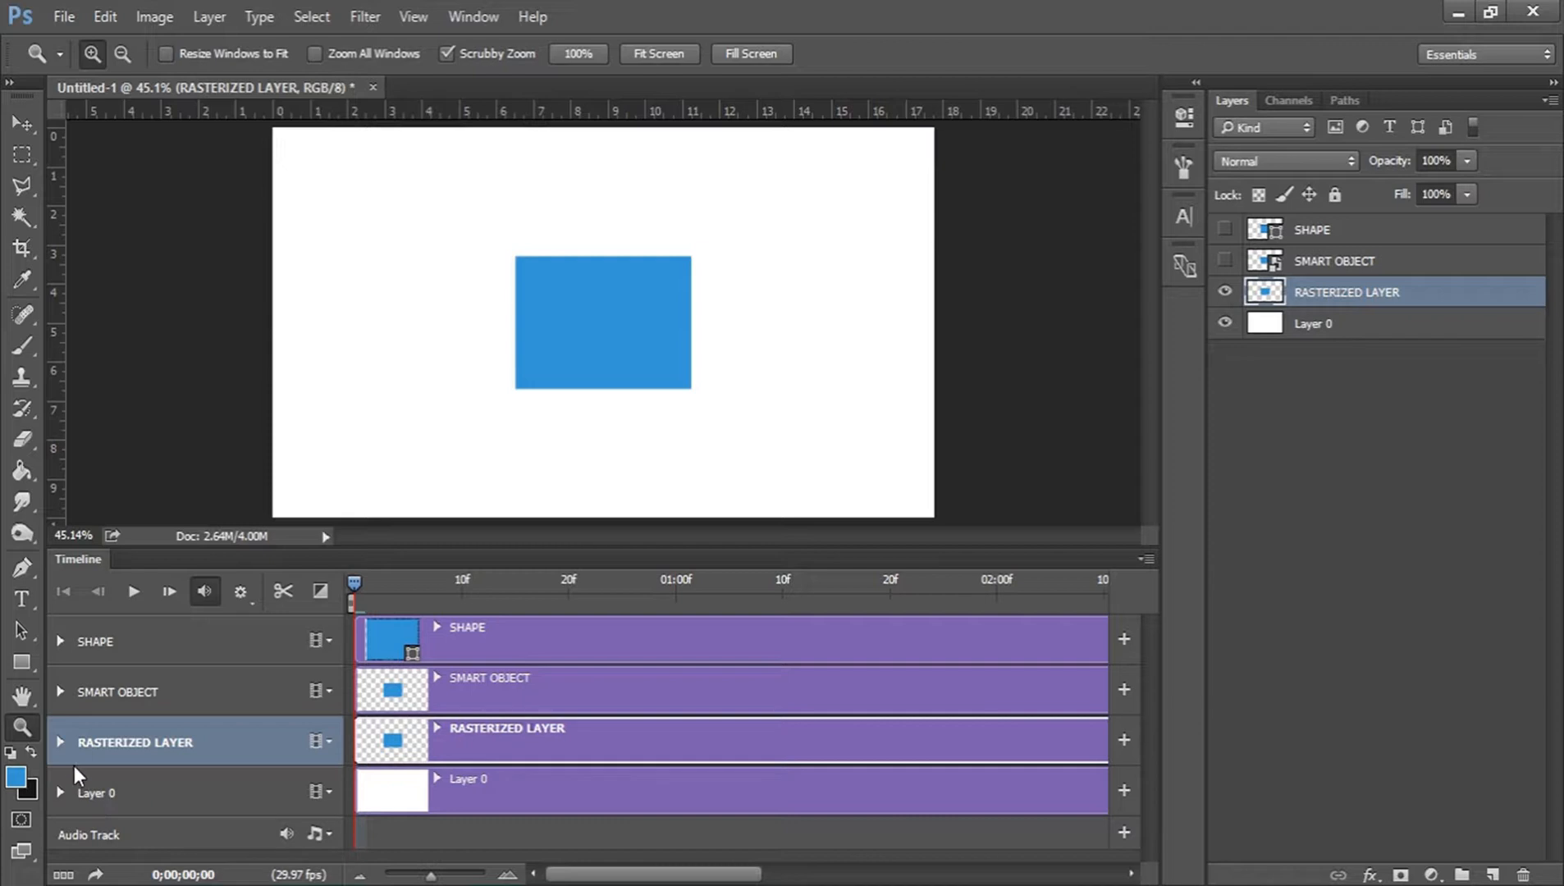
Enable Position keyframing for RASTERIZED LAYER at 0;00 and place the playhead at 01:00f with the Move tool active.
{"action": "left_click", "coordinate": [62, 743]}
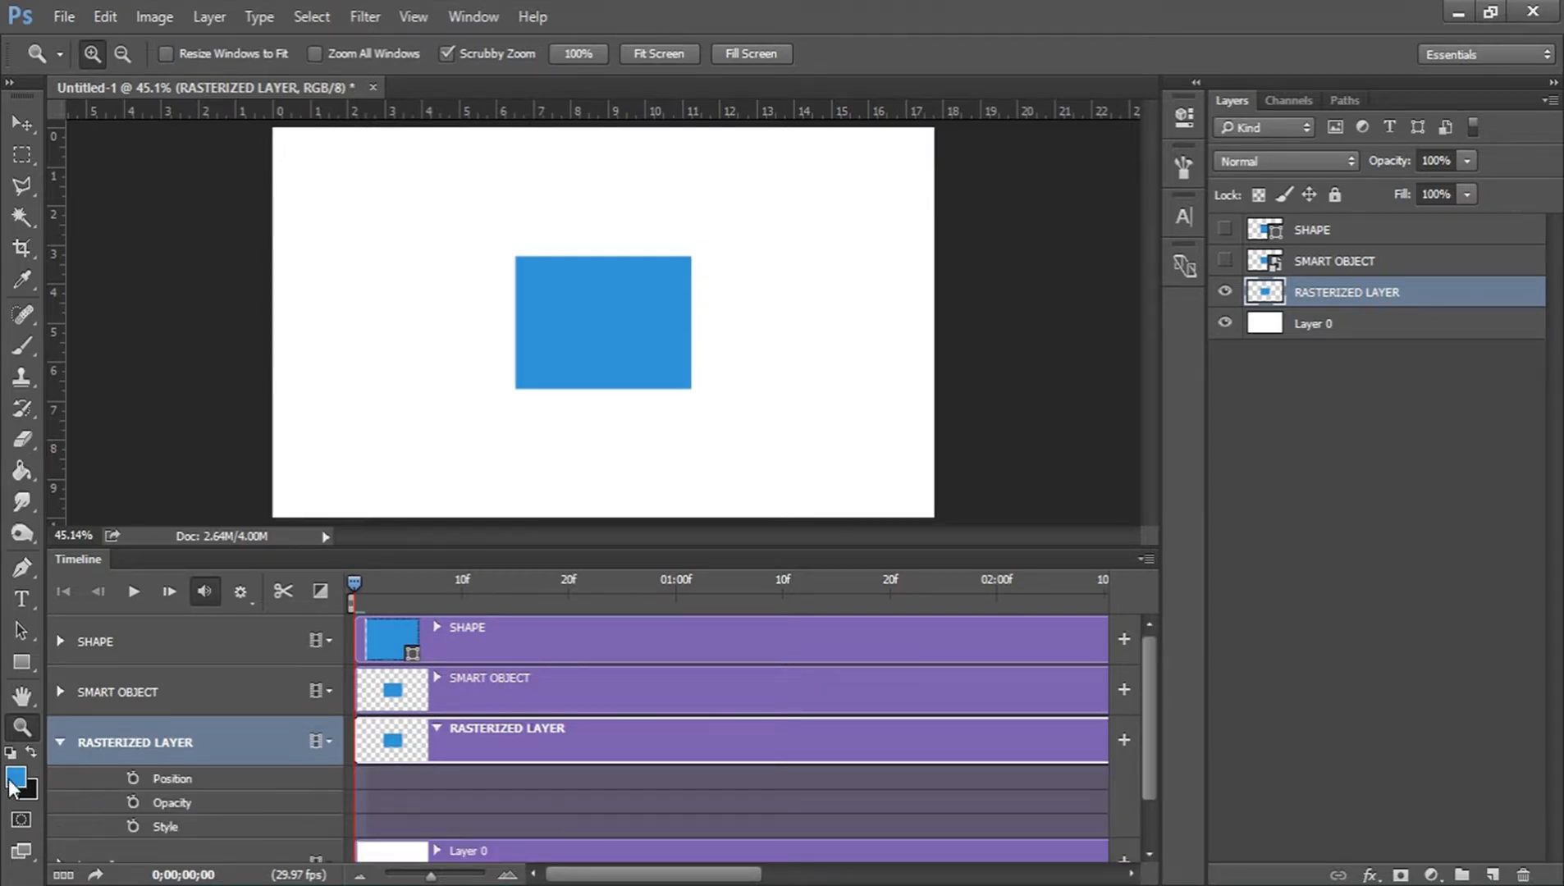
{"action": "left_click", "coordinate": [133, 778]}
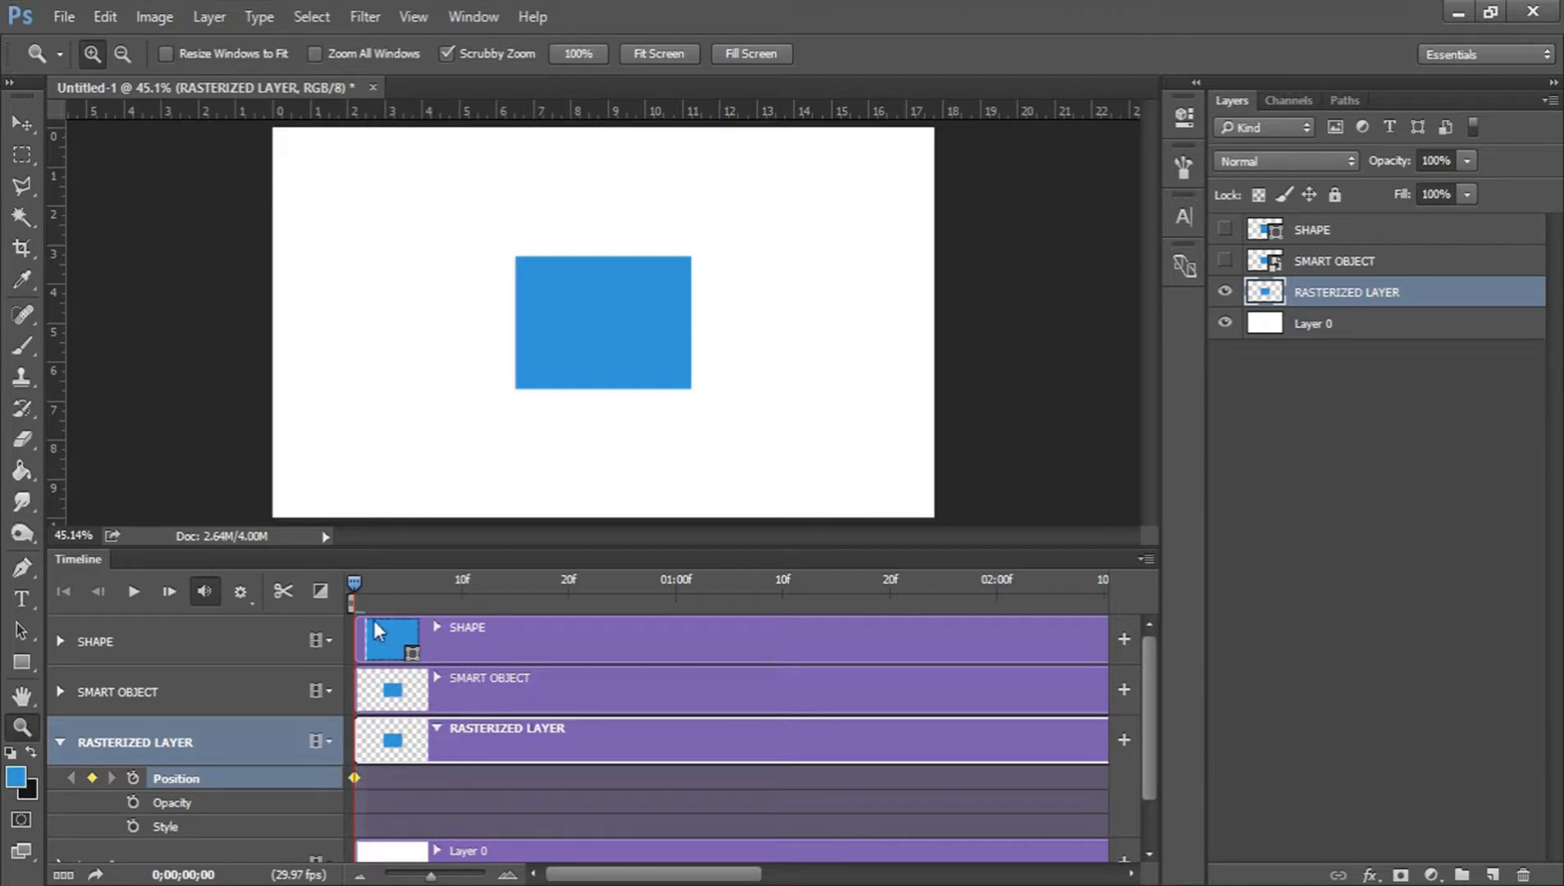
{"action": "left_click_drag", "start_coordinate": [353, 584], "coordinate": [673, 584]}
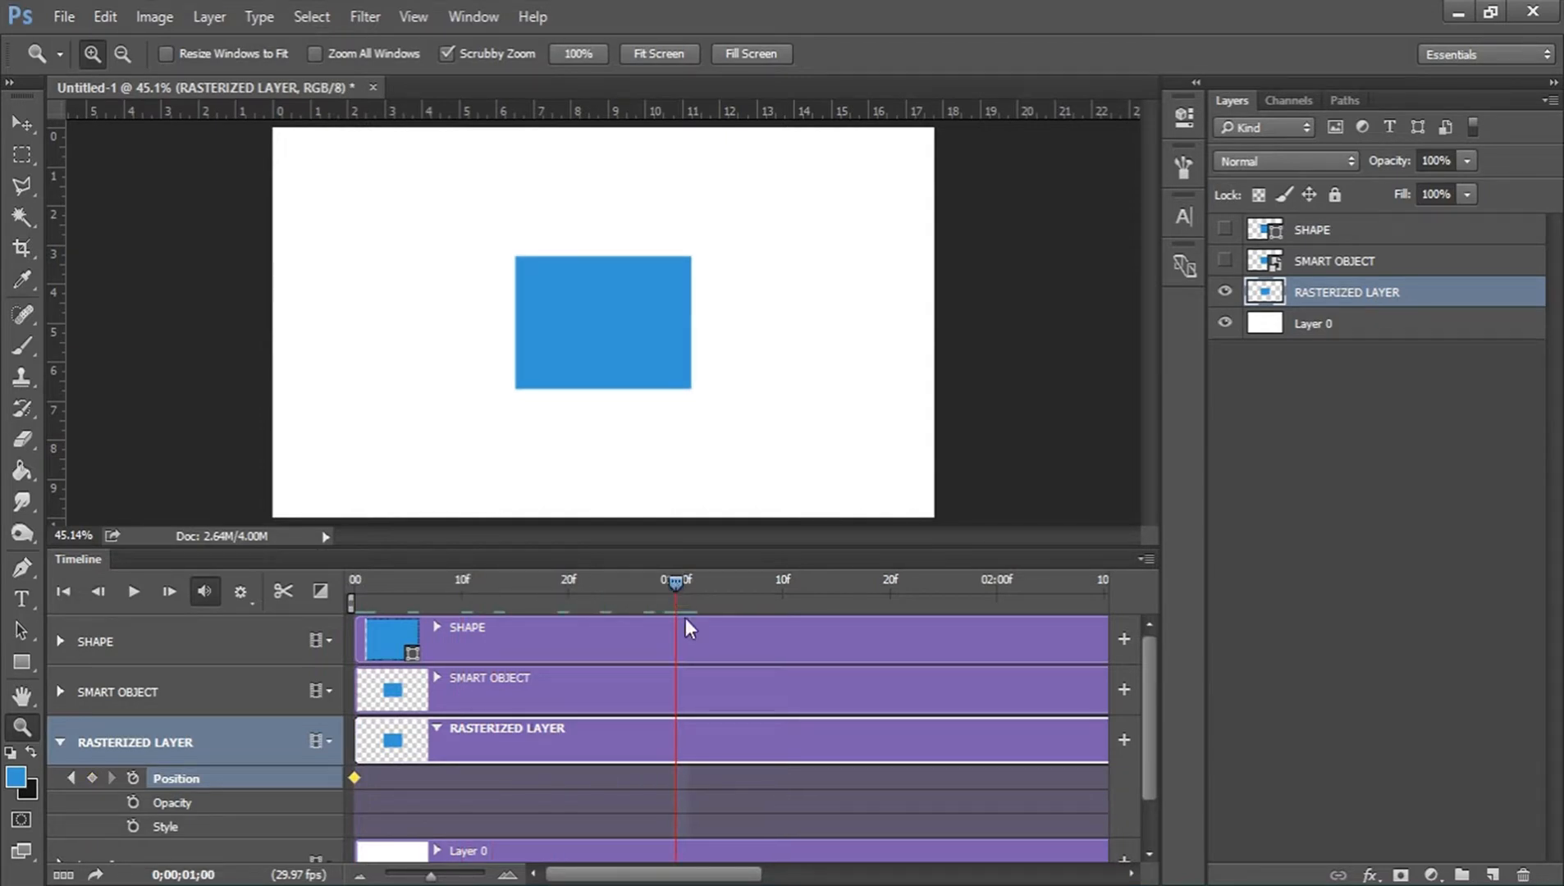
{"action": "left_click", "coordinate": [15, 124]}
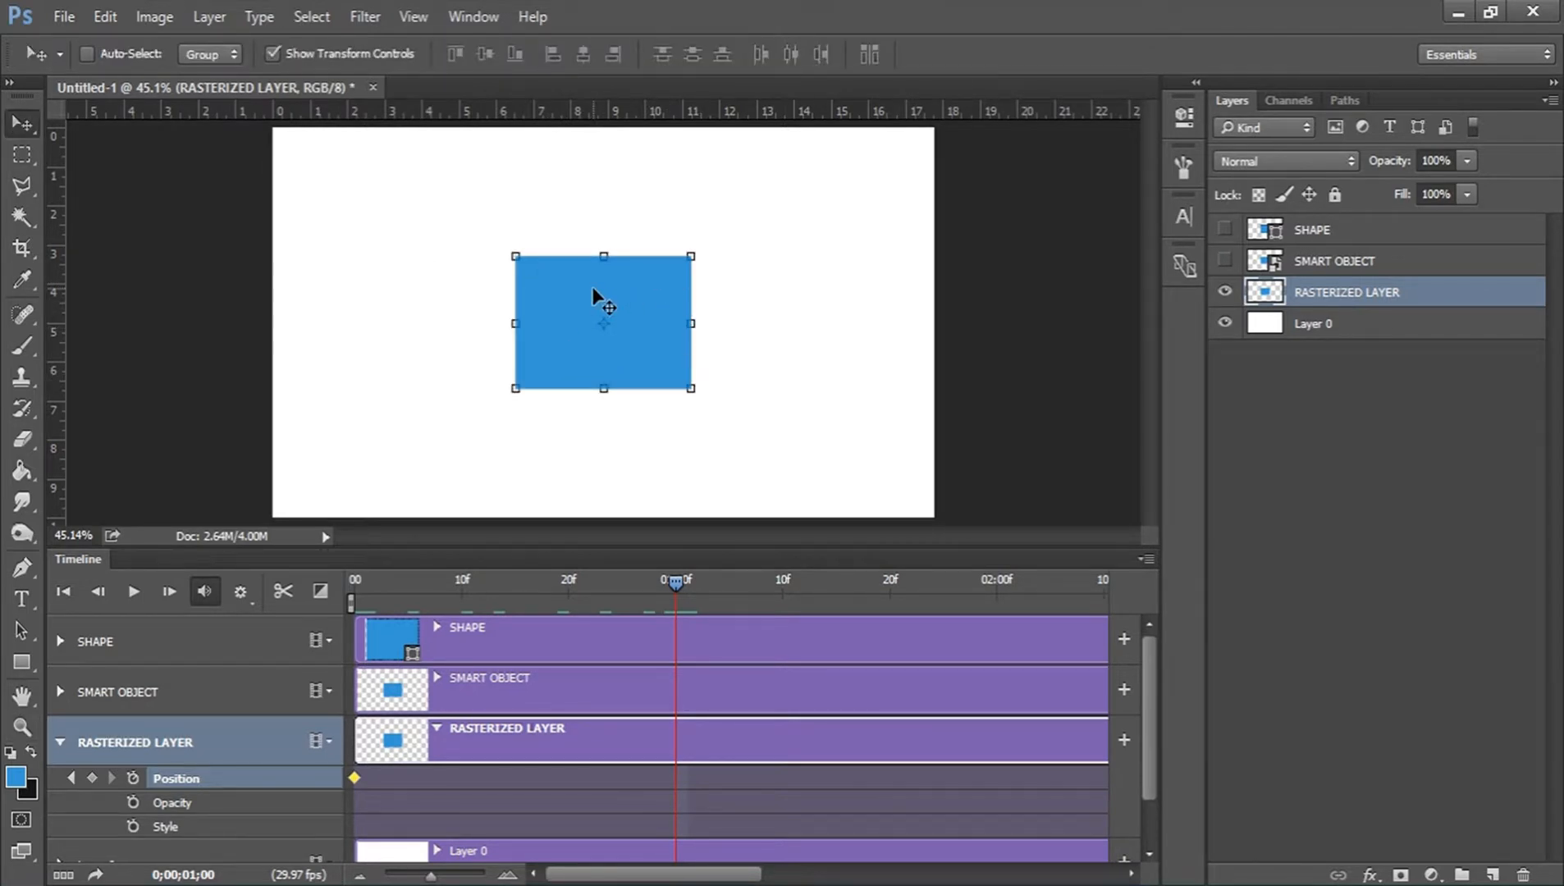
Try out Position keyframes at 01:00f with the rectangle near the canvas's upper-left corner, removing them again.
{"action": "left_click_drag", "start_coordinate": [651, 325], "coordinate": [466, 262]}
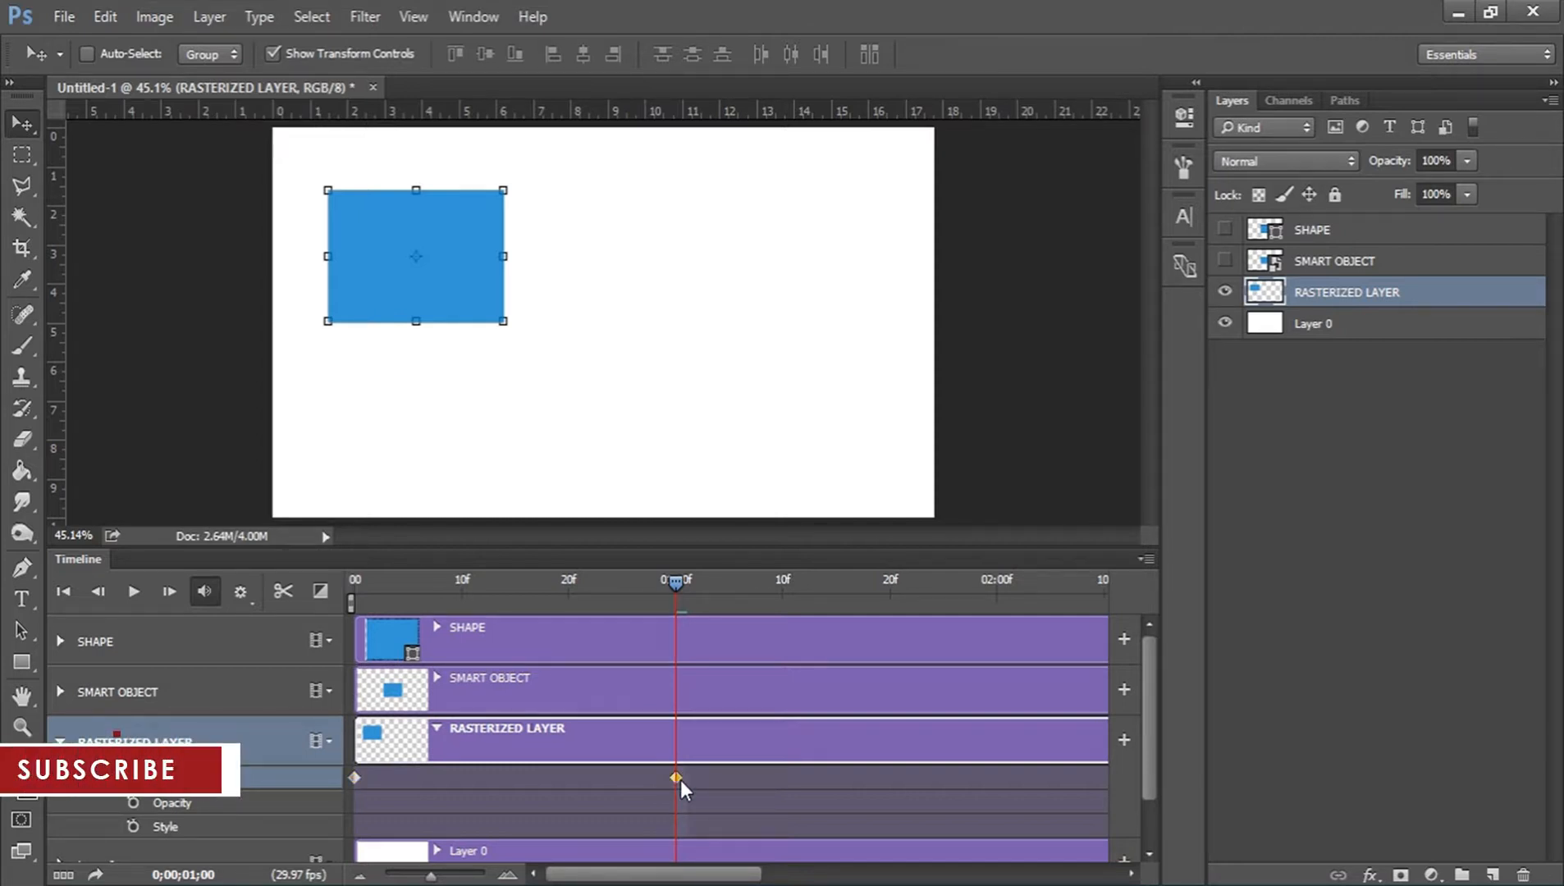
{"action": "key", "text": "Delete"}
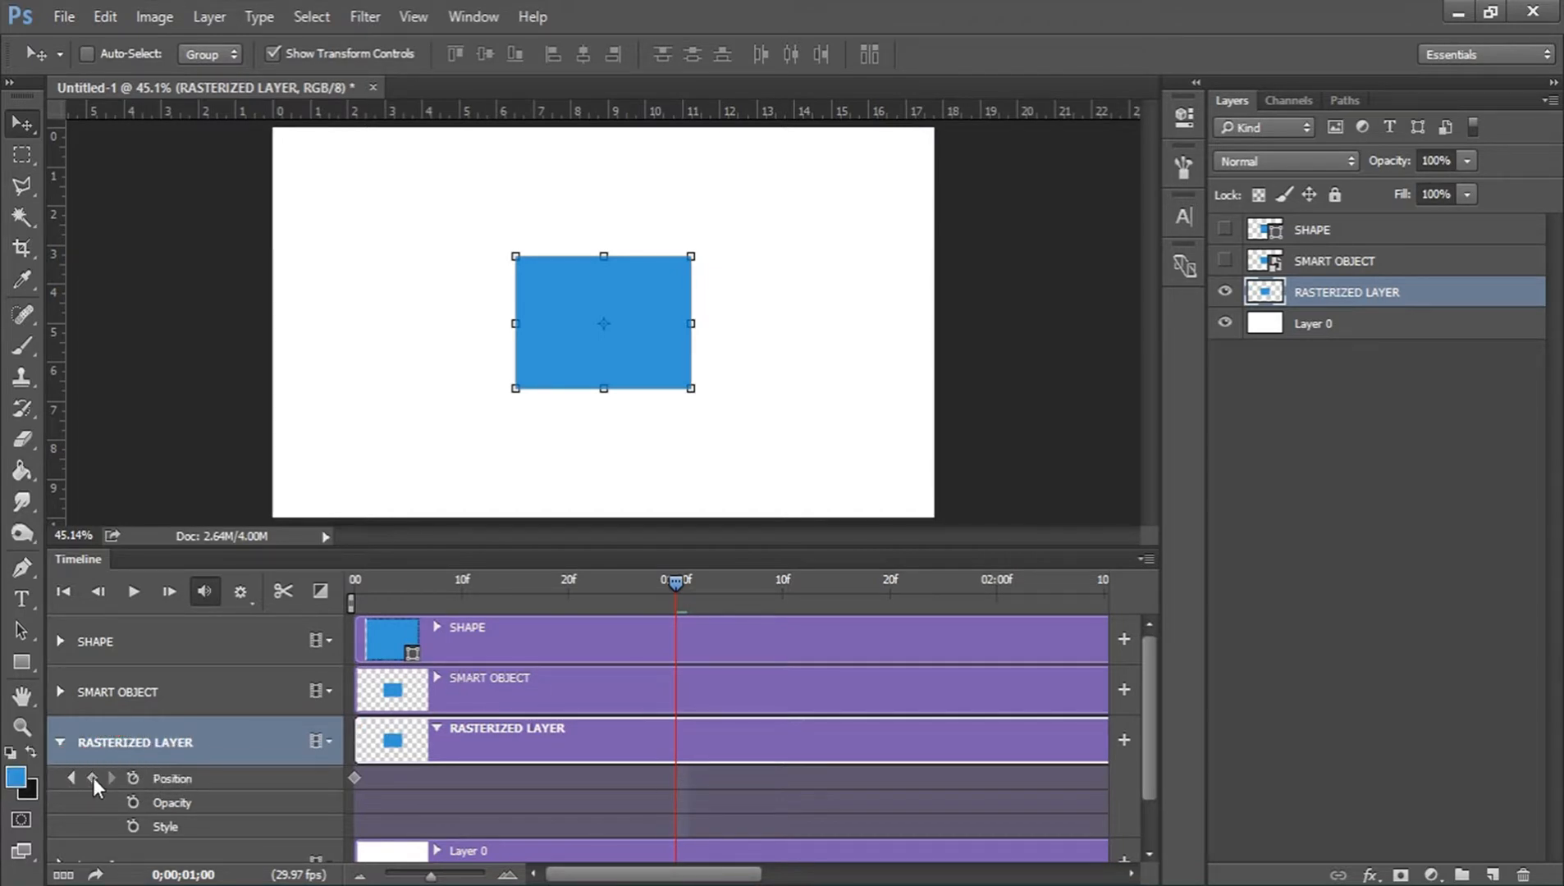
{"action": "left_click", "coordinate": [93, 777]}
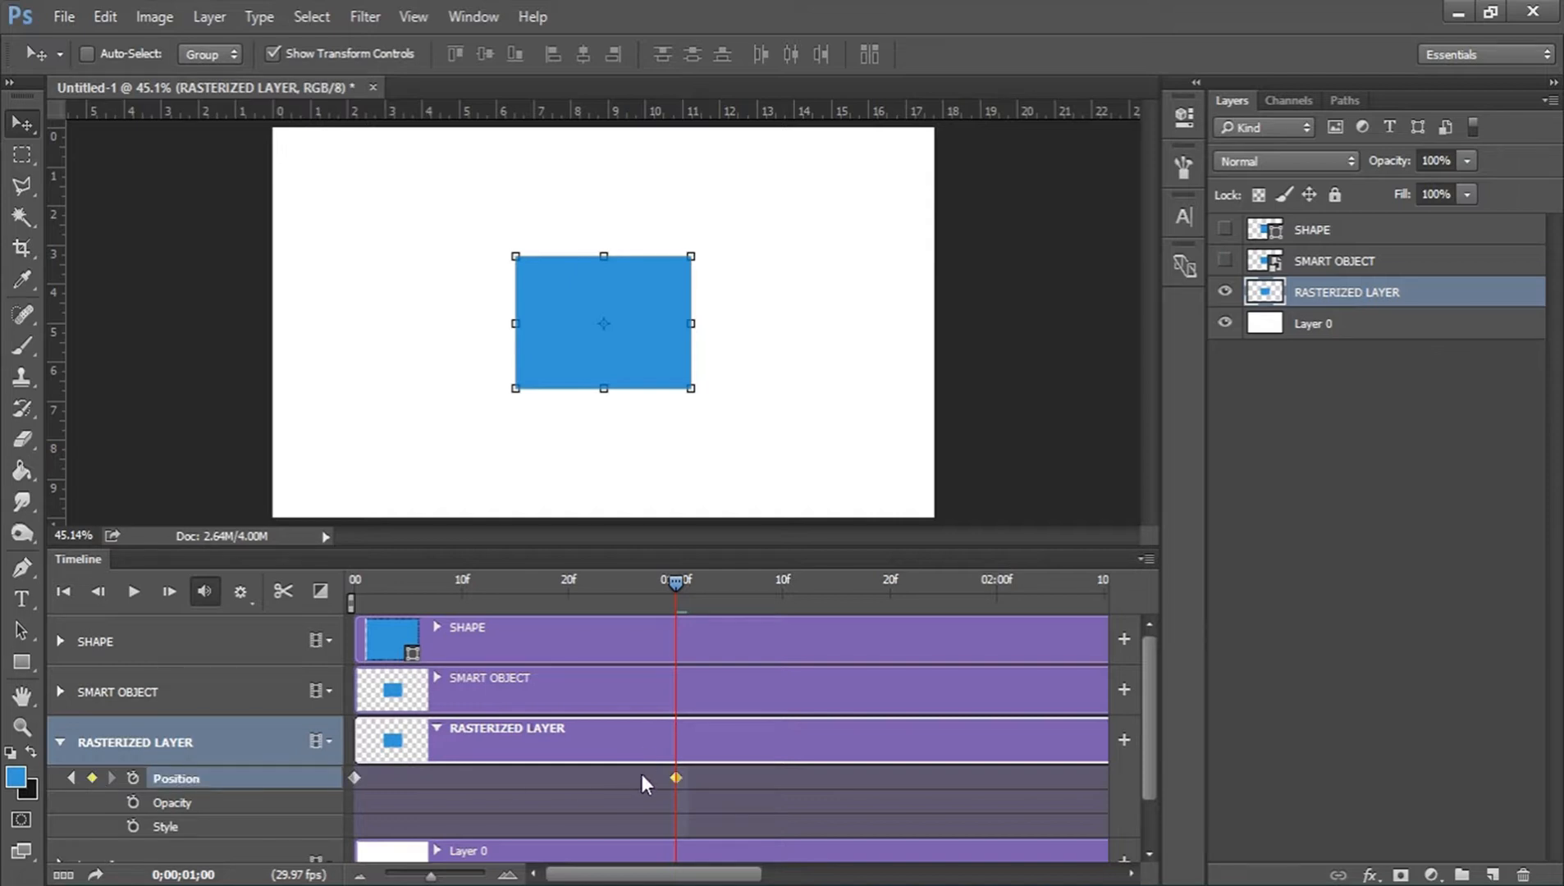
{"action": "left_click_drag", "start_coordinate": [652, 335], "coordinate": [454, 277]}
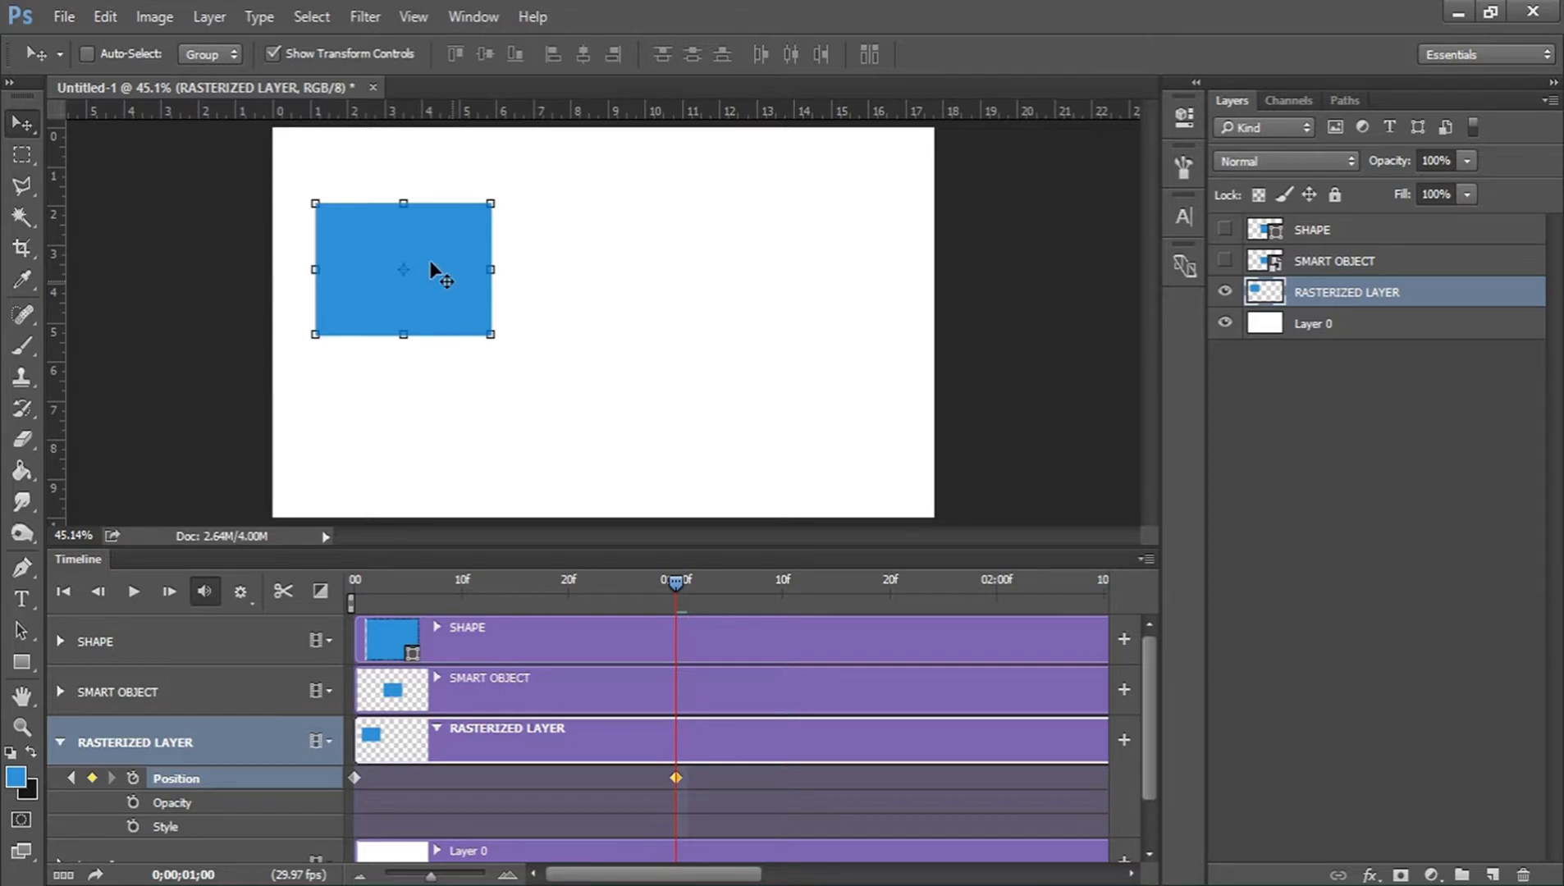
{"action": "left_click_drag", "start_coordinate": [675, 583], "coordinate": [643, 582]}
{"action": "left_click_drag", "start_coordinate": [516, 576], "coordinate": [678, 591]}
{"action": "key", "text": "ctrl+z"}
{"action": "key", "text": "Delete"}
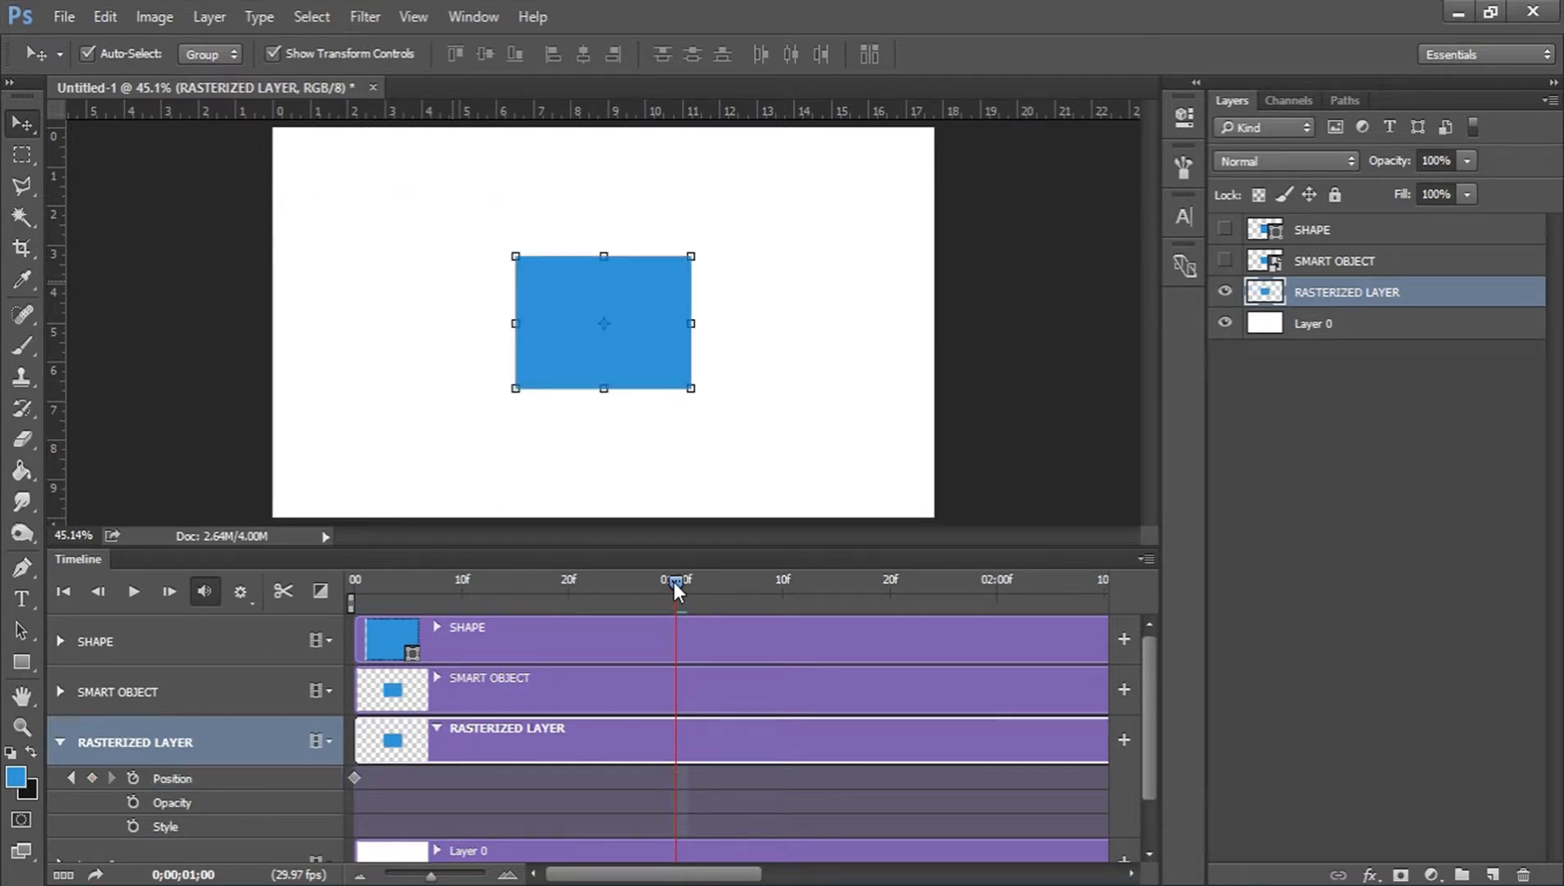
Keyframe the rectangle's position near the canvas's upper-left corner at 01:00f and just beyond its right edge at 02:00f, and preview the motion.
{"action": "left_click_drag", "start_coordinate": [637, 344], "coordinate": [442, 257]}
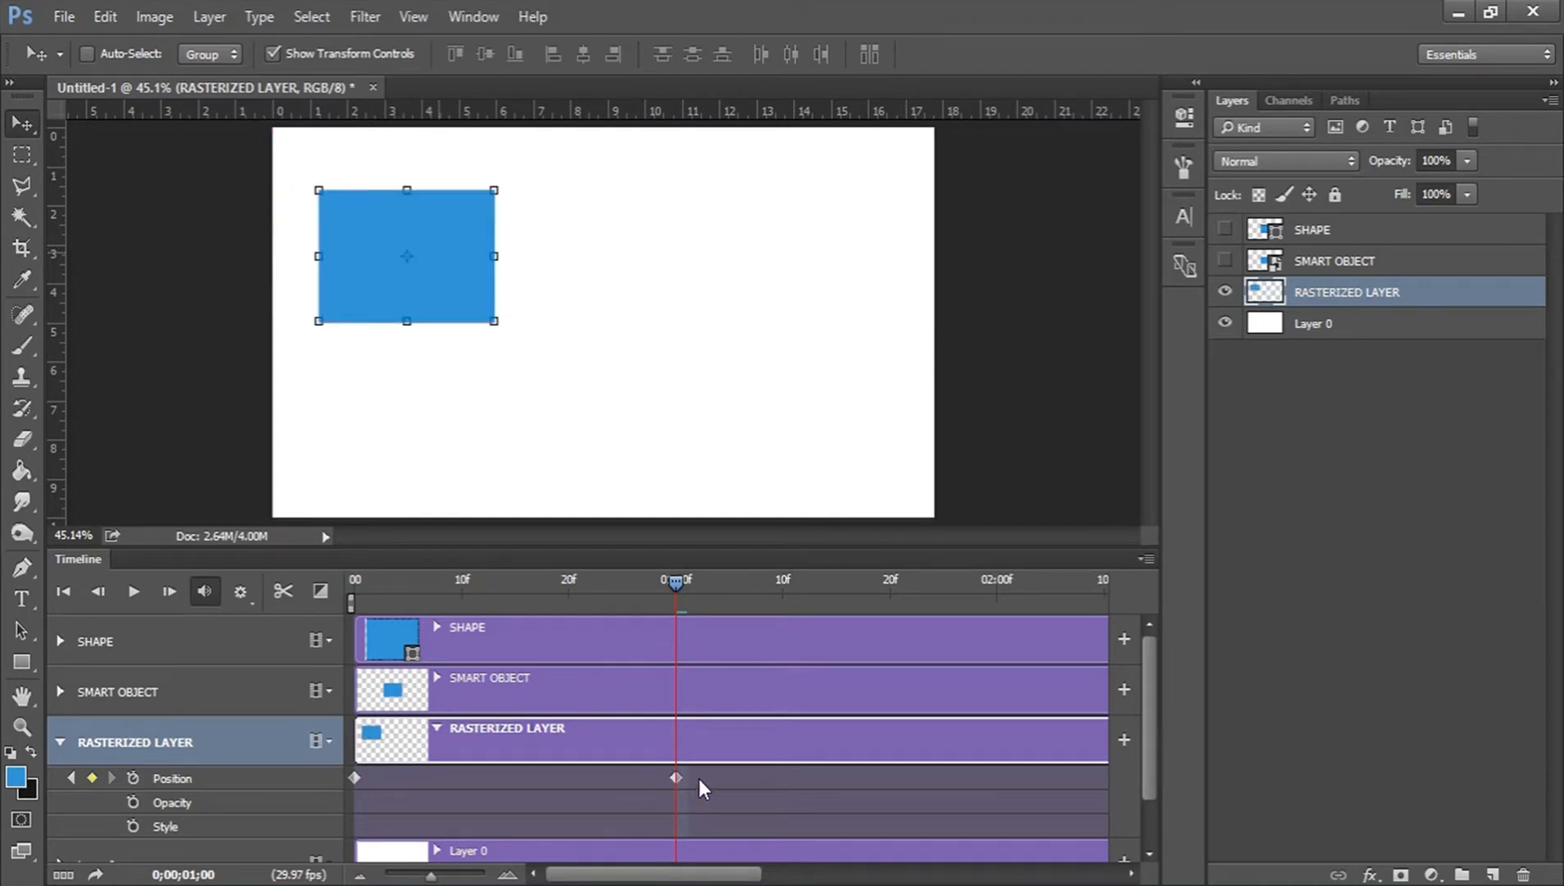
{"action": "mouse_move", "coordinate": [677, 581]}
{"action": "left_mouse_down"}
{"action": "mouse_move", "coordinate": [395, 563]}
{"action": "mouse_move", "coordinate": [365, 578]}
{"action": "mouse_move", "coordinate": [672, 582]}
{"action": "mouse_move", "coordinate": [361, 581]}
{"action": "mouse_move", "coordinate": [645, 599]}
{"action": "mouse_move", "coordinate": [676, 583]}
{"action": "left_mouse_up"}
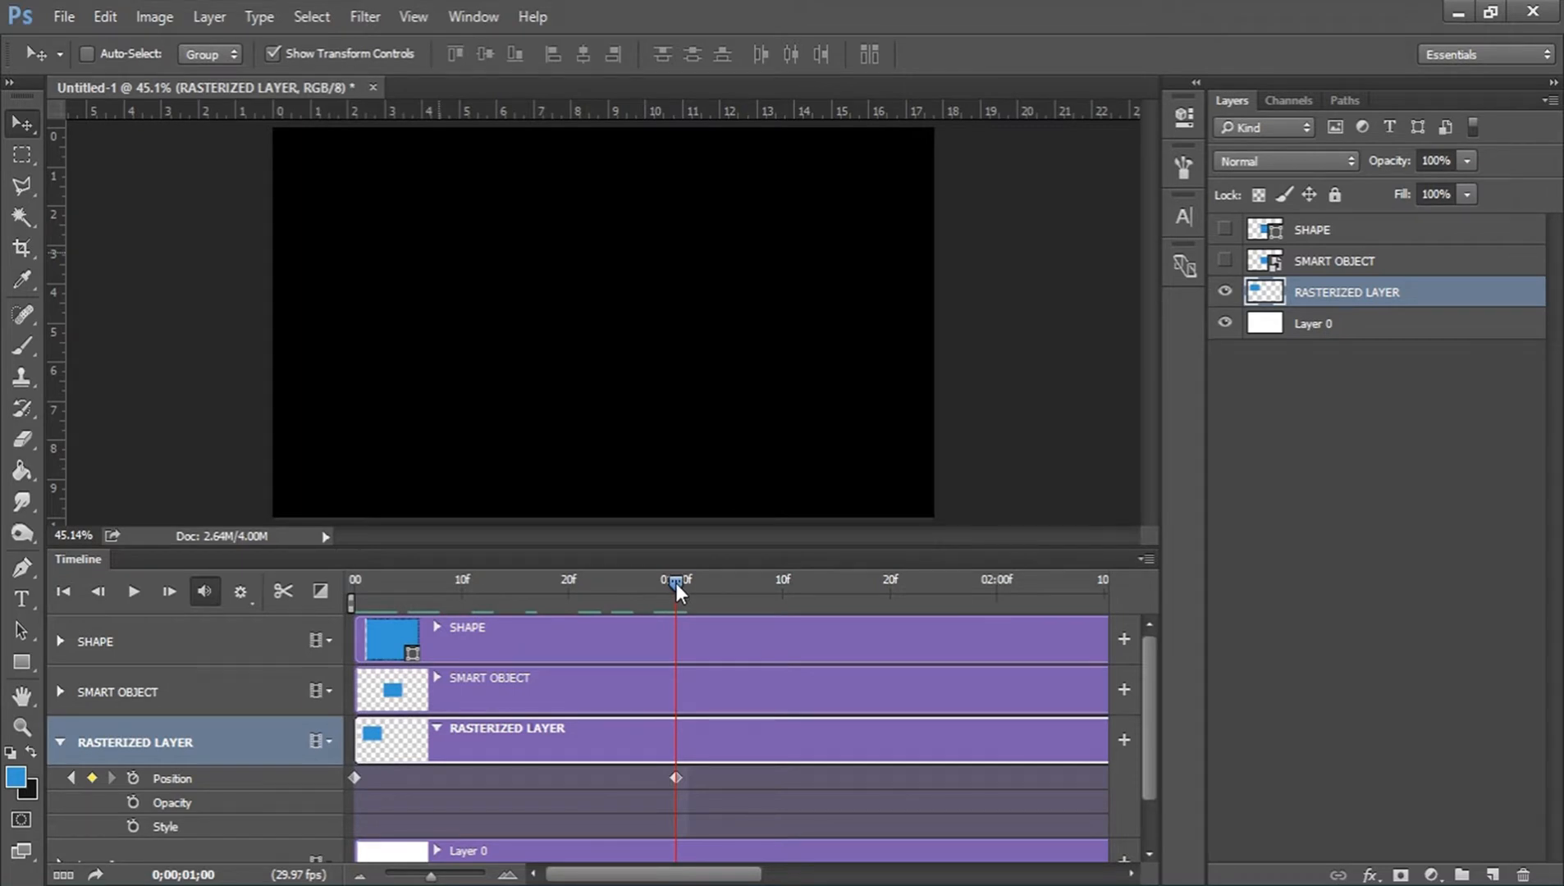
{"action": "left_click", "coordinate": [1001, 583]}
{"action": "left_click_drag", "start_coordinate": [462, 232], "coordinate": [1069, 336]}
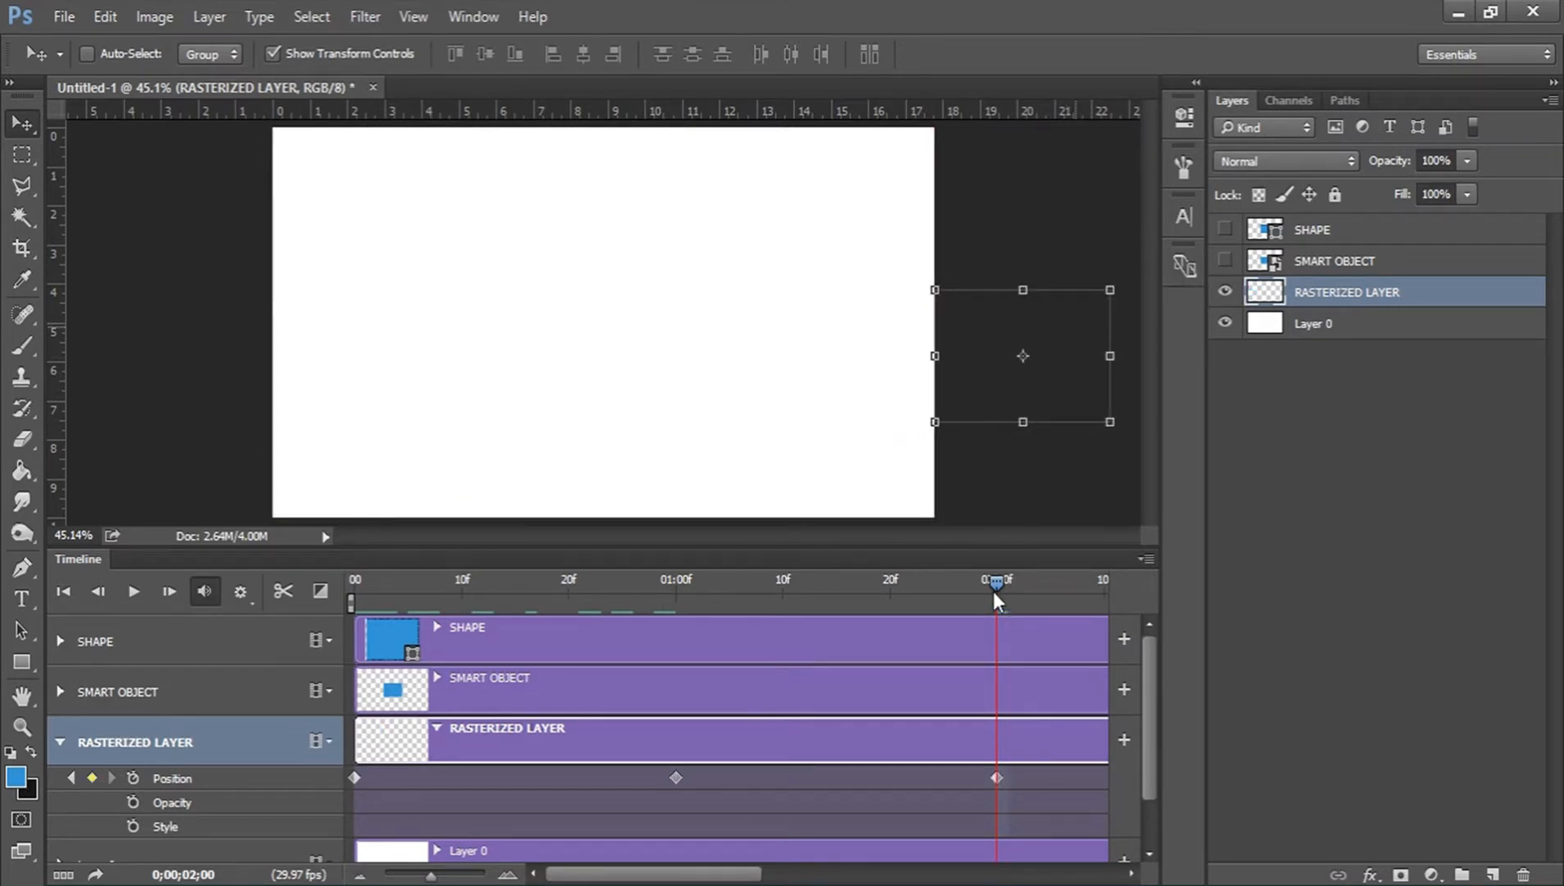
{"action": "mouse_move", "coordinate": [994, 582]}
{"action": "left_mouse_down"}
{"action": "mouse_move", "coordinate": [328, 542]}
{"action": "mouse_move", "coordinate": [1006, 610]}
{"action": "left_mouse_up"}
{"action": "left_click_drag", "start_coordinate": [700, 584], "coordinate": [339, 588]}
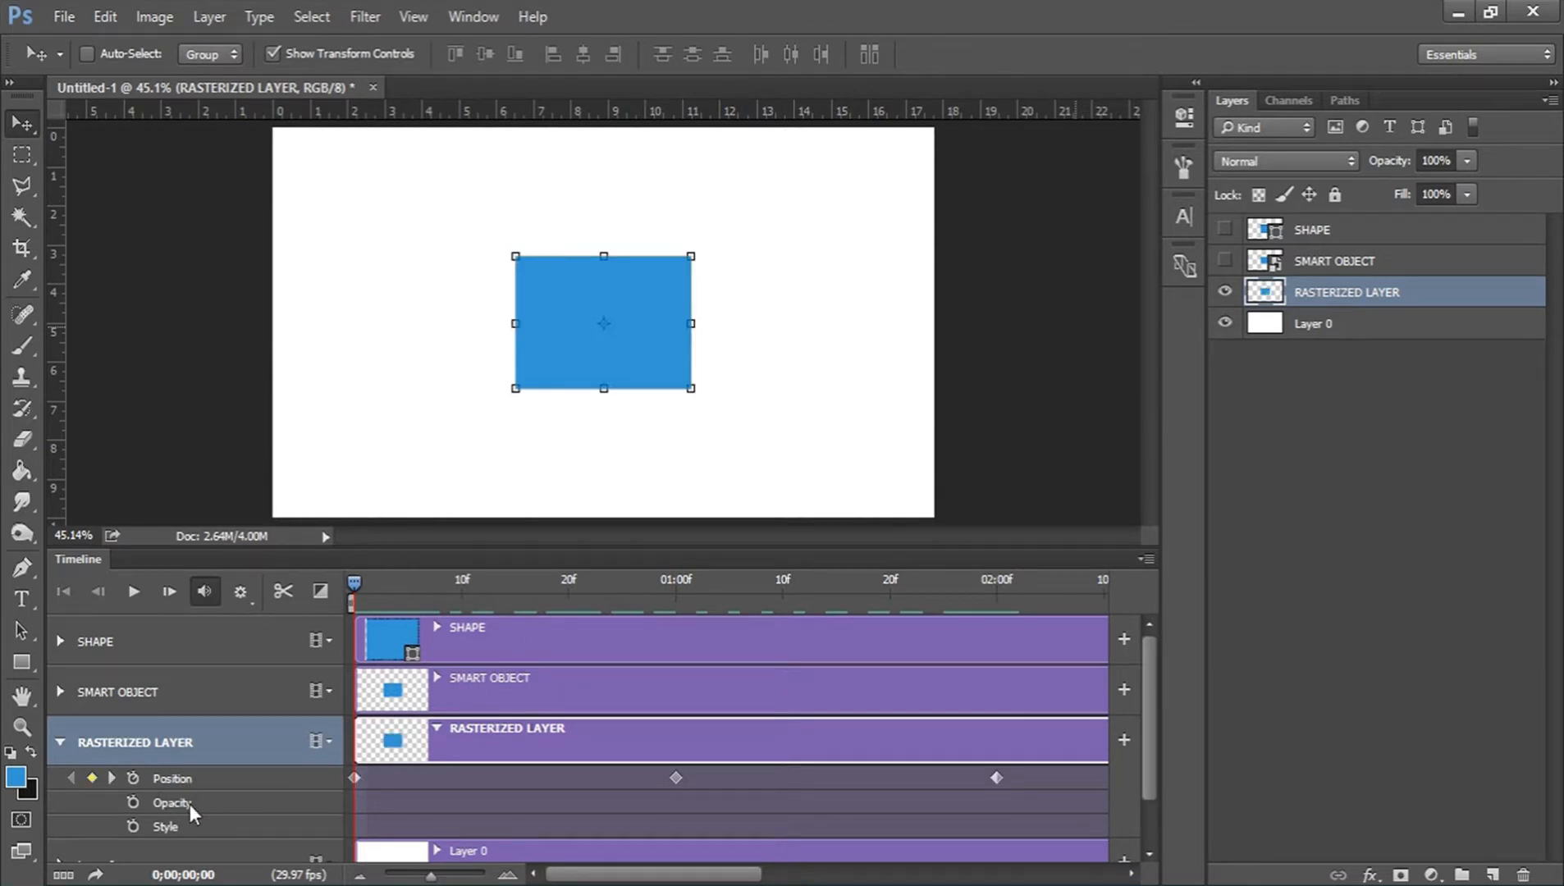
Enable Opacity keyframing for RASTERIZED LAYER, with 0% opacity at 0;00 and 100% at 20f.
{"action": "left_click", "coordinate": [132, 805]}
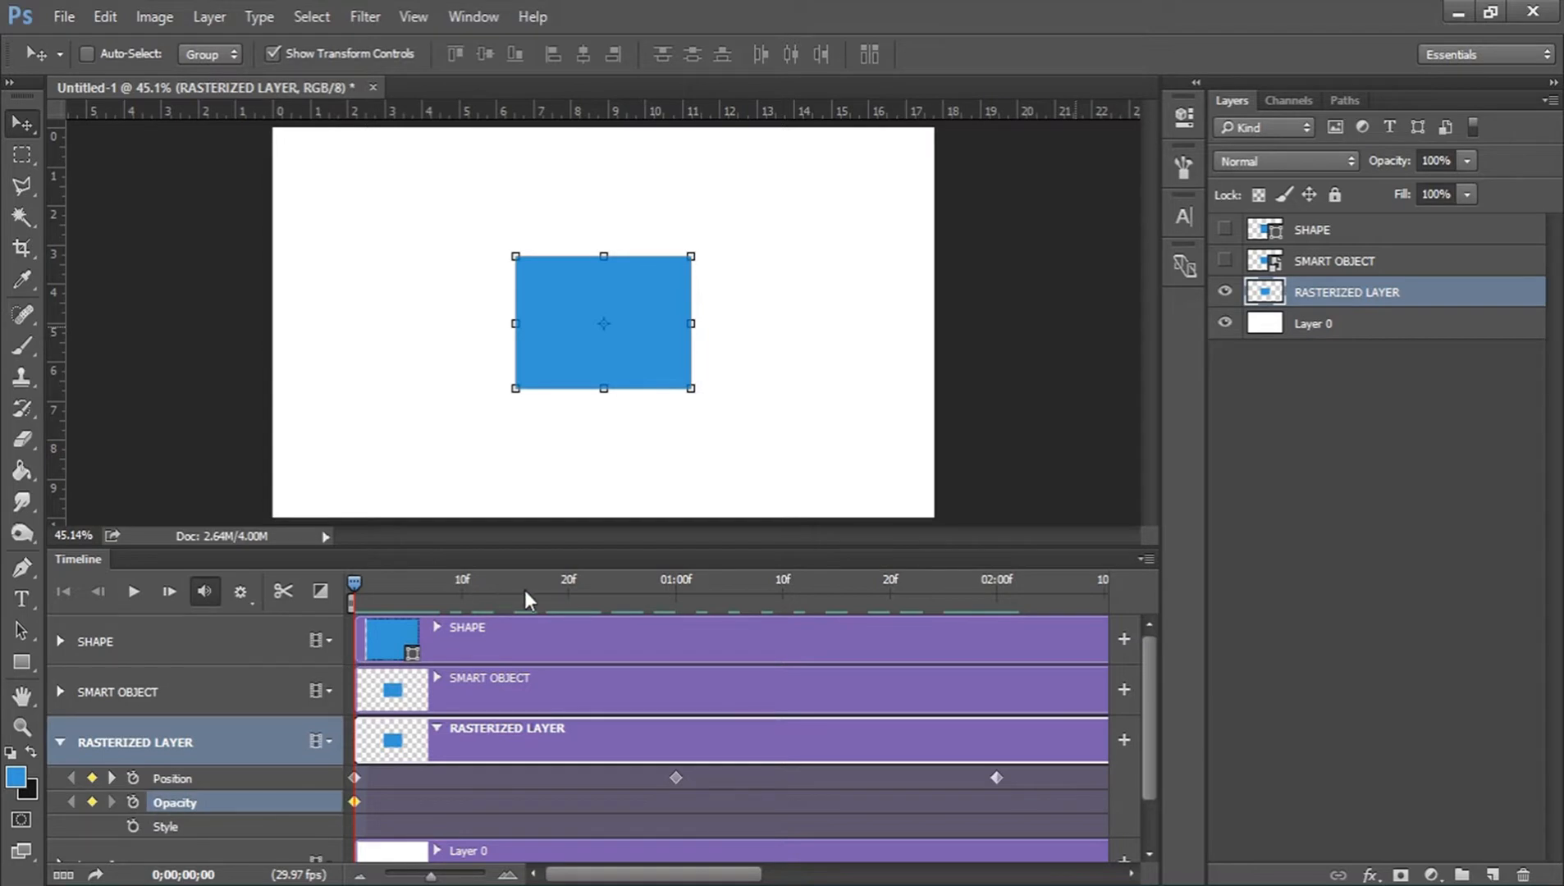
{"action": "left_click_drag", "start_coordinate": [1408, 167], "coordinate": [1254, 156]}
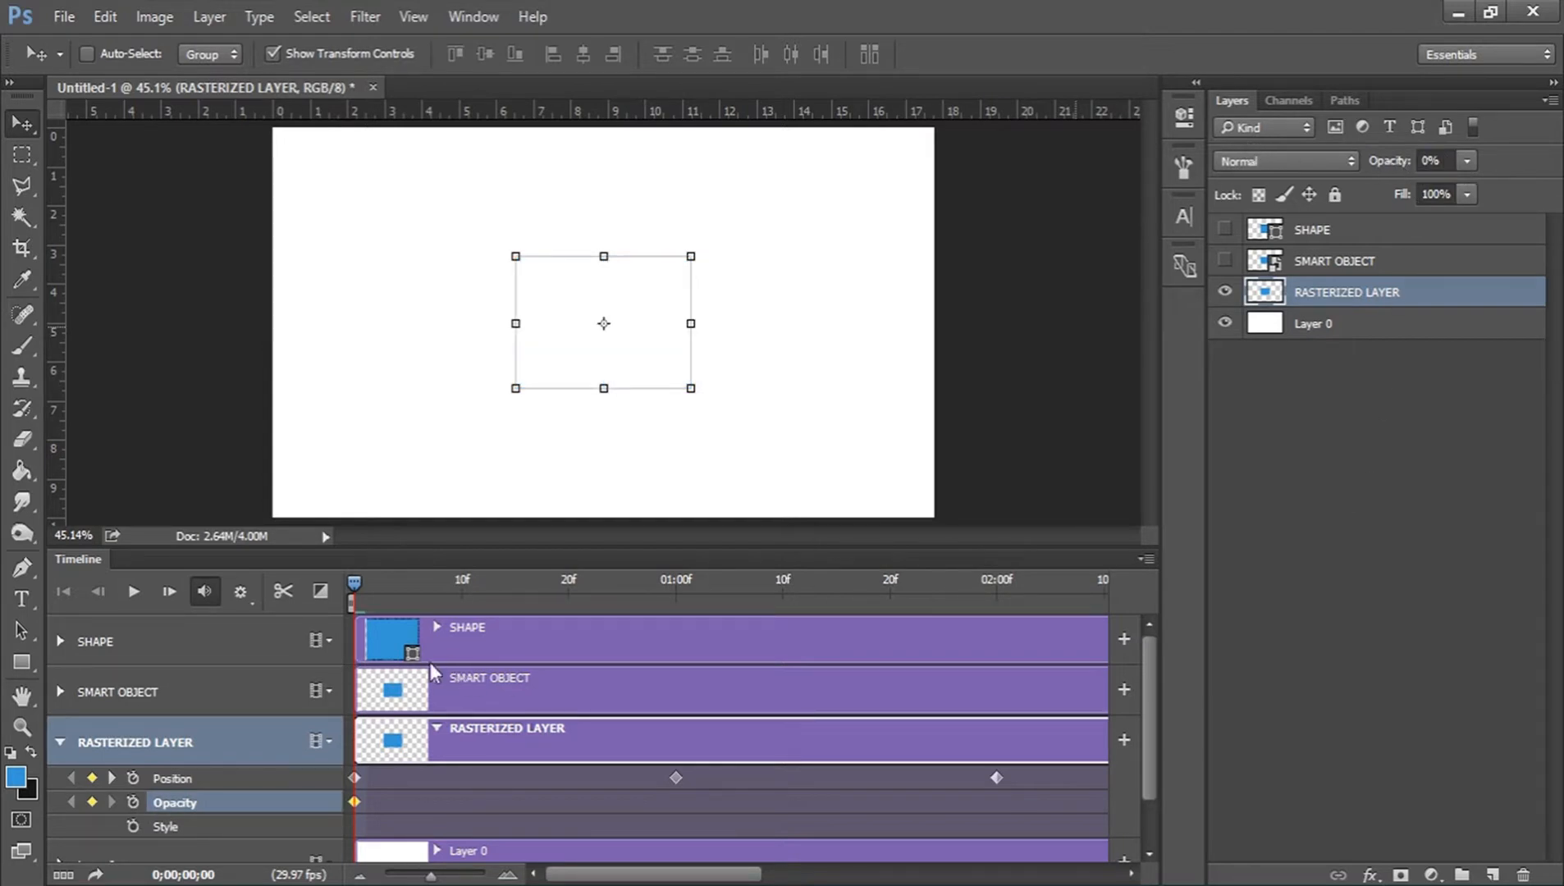
{"action": "left_click", "coordinate": [546, 582]}
{"action": "mouse_move", "coordinate": [566, 586]}
{"action": "left_mouse_down"}
{"action": "mouse_move", "coordinate": [669, 581]}
{"action": "mouse_move", "coordinate": [567, 583]}
{"action": "left_mouse_up"}
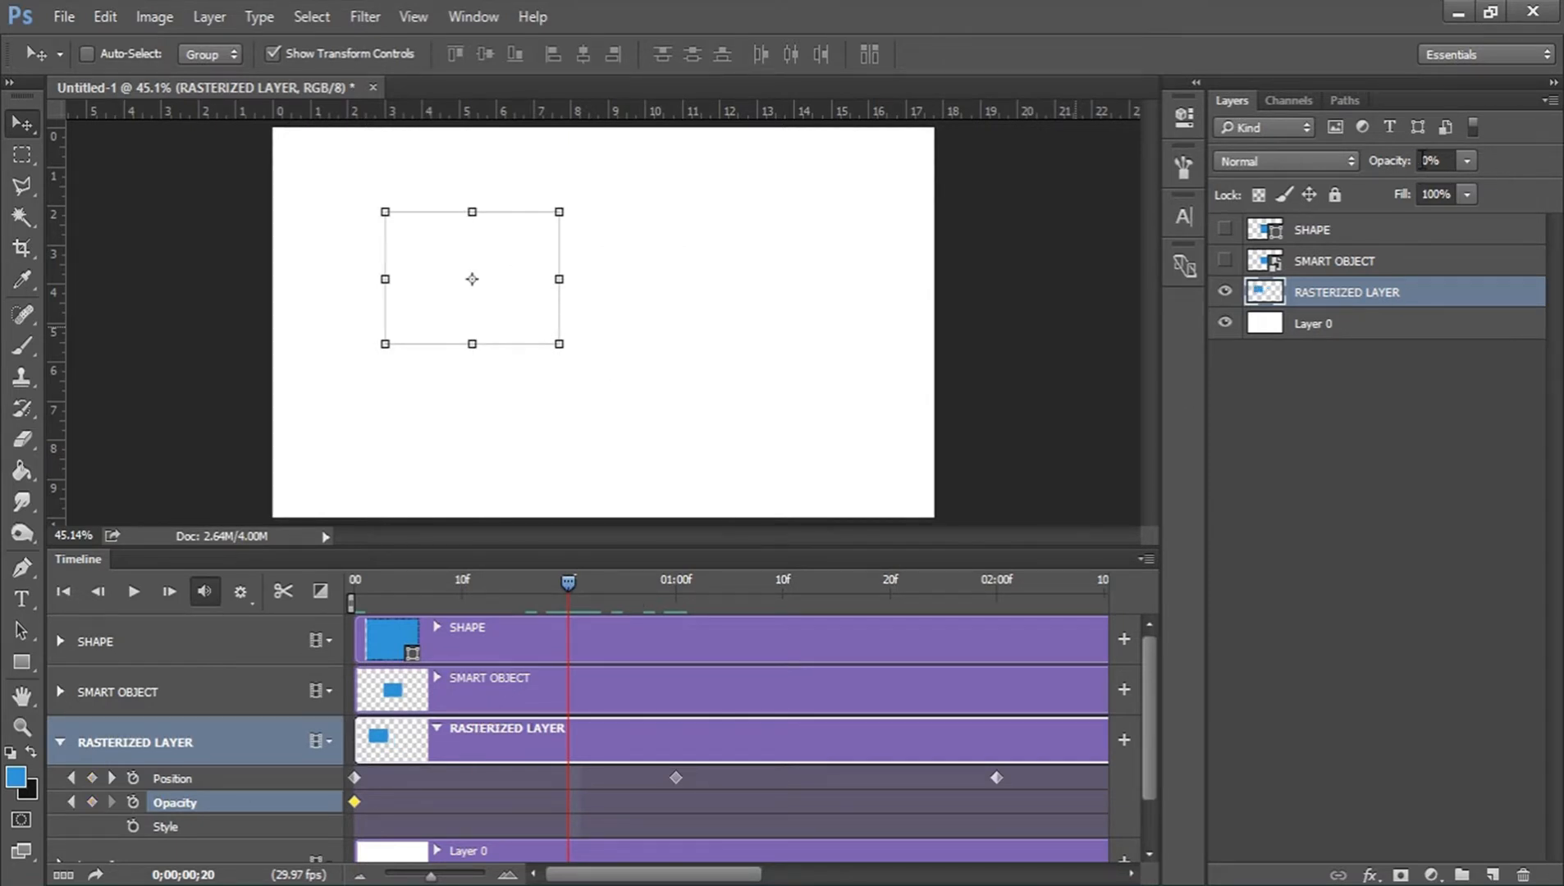
{"action": "left_click_drag", "start_coordinate": [1388, 162], "coordinate": [1512, 161]}
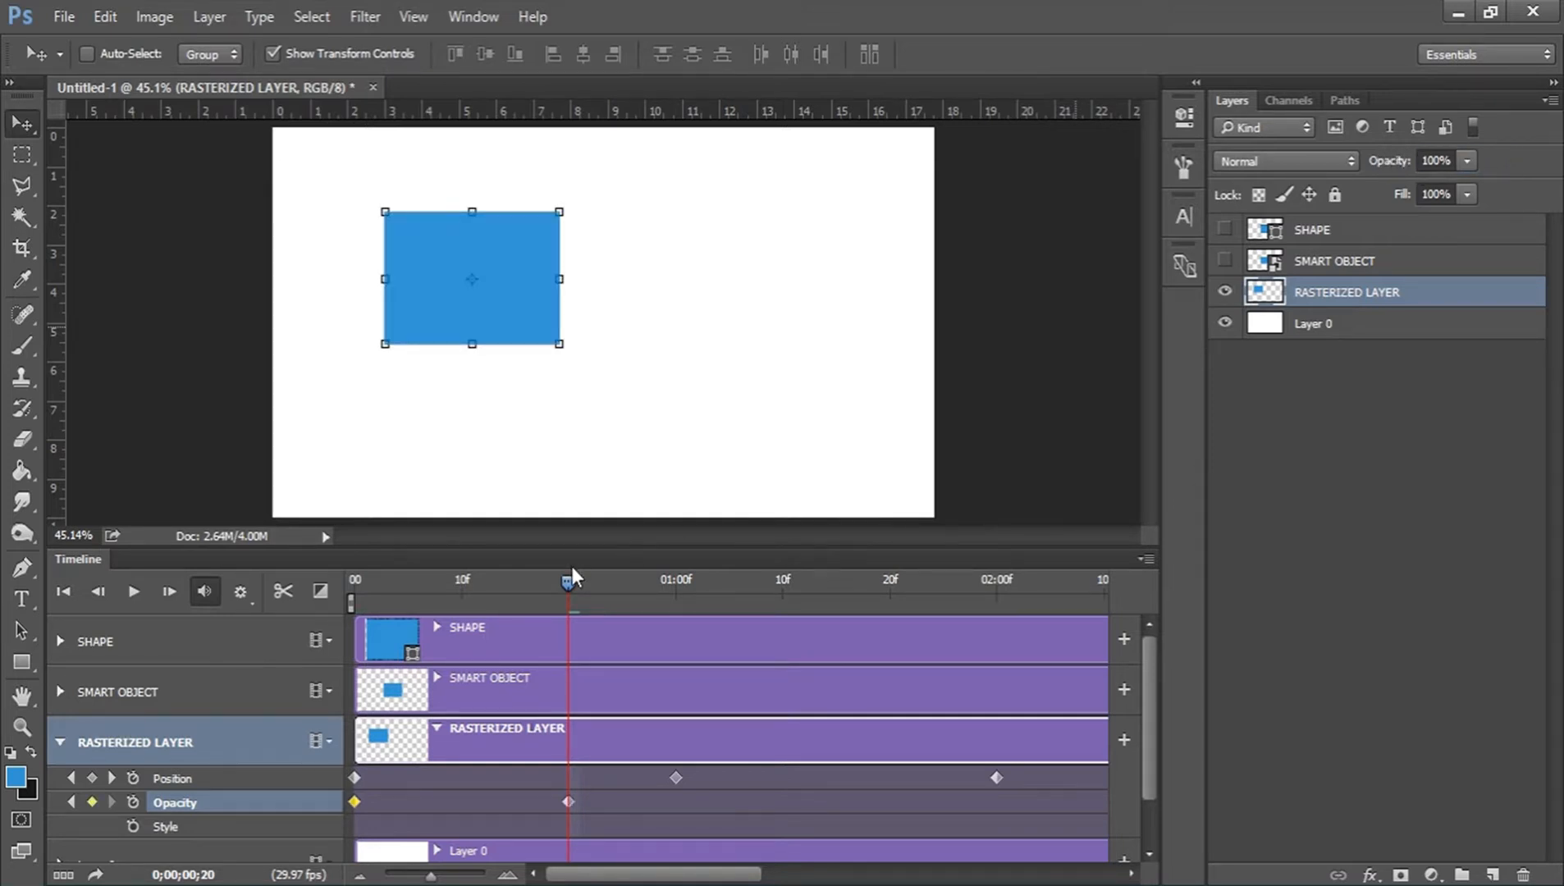
Add an Opacity keyframe of 0% at 02:00f to RASTERIZED LAYER and preview the fade.
{"action": "left_click_drag", "start_coordinate": [568, 578], "coordinate": [994, 584]}
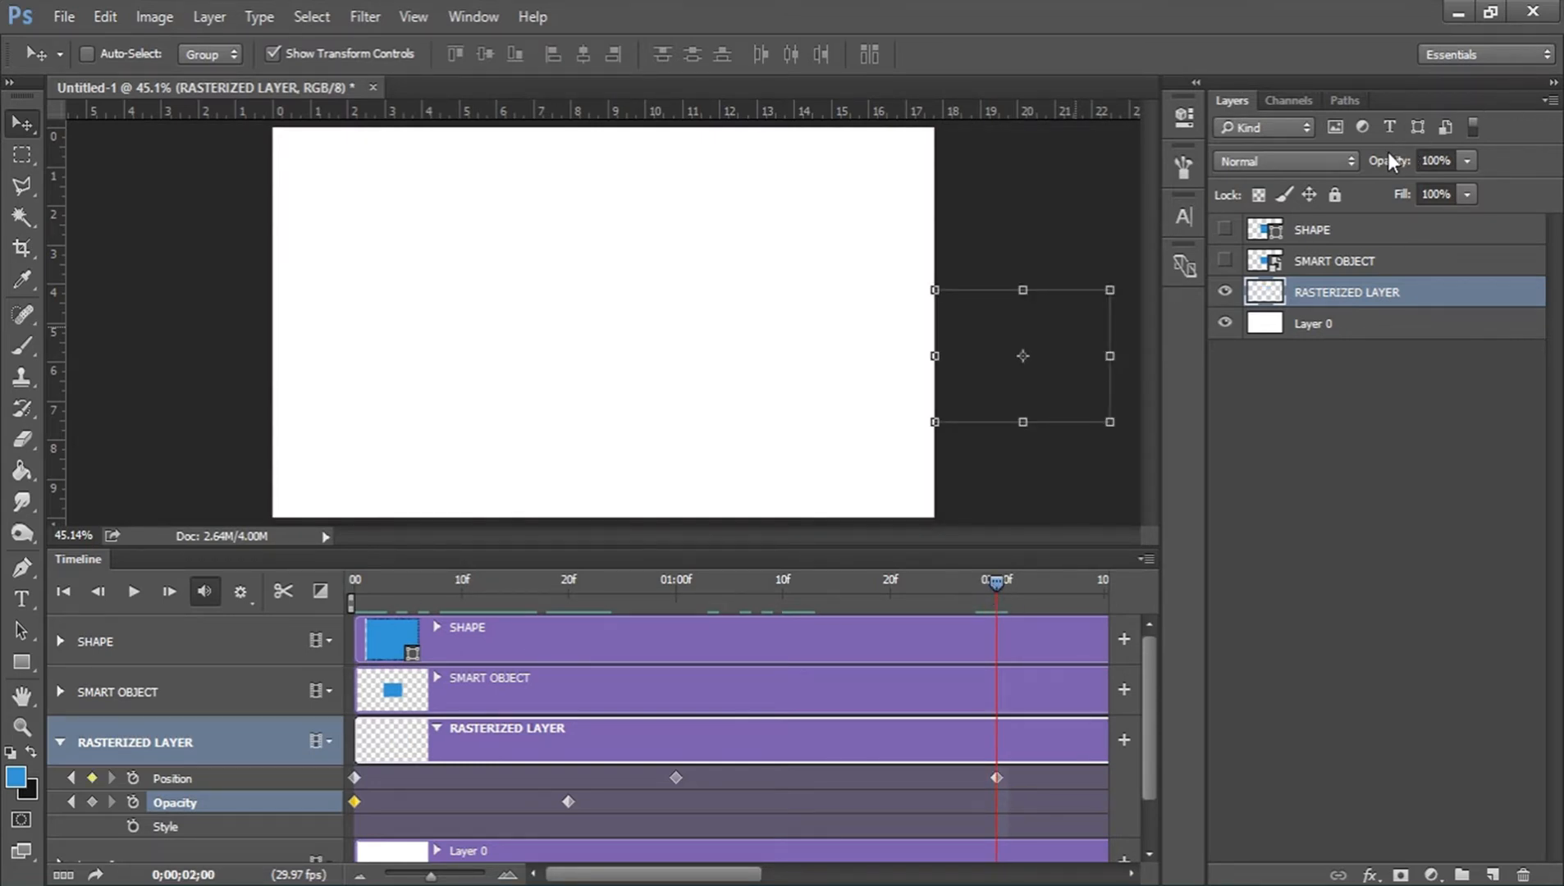
{"action": "left_click_drag", "start_coordinate": [1399, 160], "coordinate": [1182, 162]}
{"action": "key", "text": "Return"}
{"action": "mouse_move", "coordinate": [994, 573]}
{"action": "left_mouse_down"}
{"action": "mouse_move", "coordinate": [358, 578]}
{"action": "mouse_move", "coordinate": [338, 592]}
{"action": "mouse_move", "coordinate": [385, 577]}
{"action": "mouse_move", "coordinate": [999, 590]}
{"action": "left_mouse_up"}
Enable Style keyframing for RASTERIZED LAYER at 0;00 and add a 15 px black outside Stroke effect at 20f.
{"action": "scroll", "coordinate": [555, 810], "scroll_direction": "down", "scroll_amount": 2}
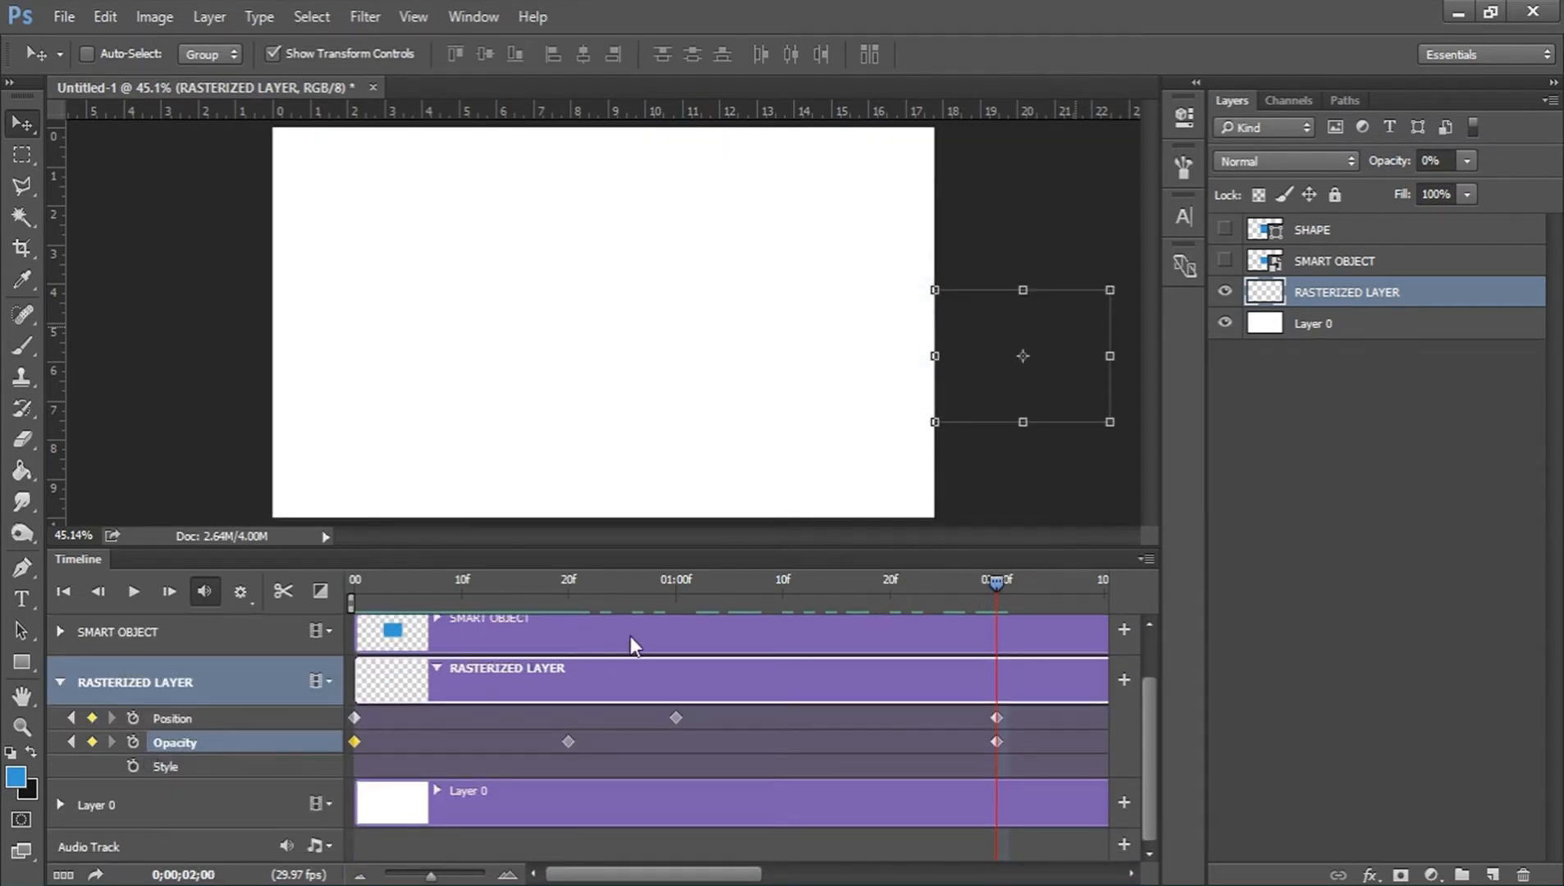
{"action": "left_click_drag", "start_coordinate": [530, 577], "coordinate": [335, 581]}
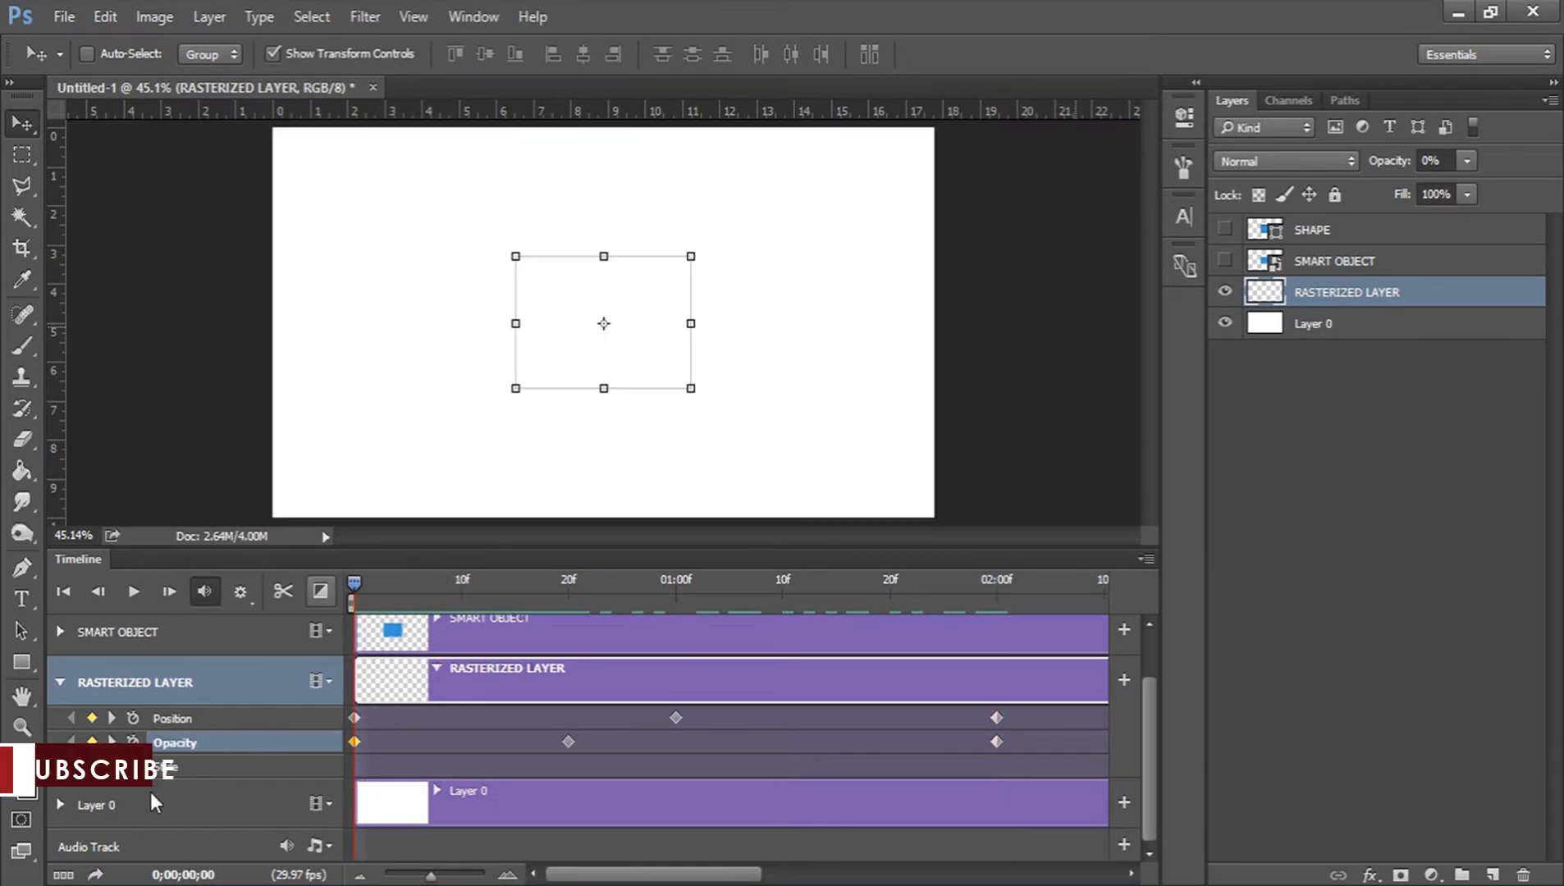
{"action": "left_click", "coordinate": [133, 766]}
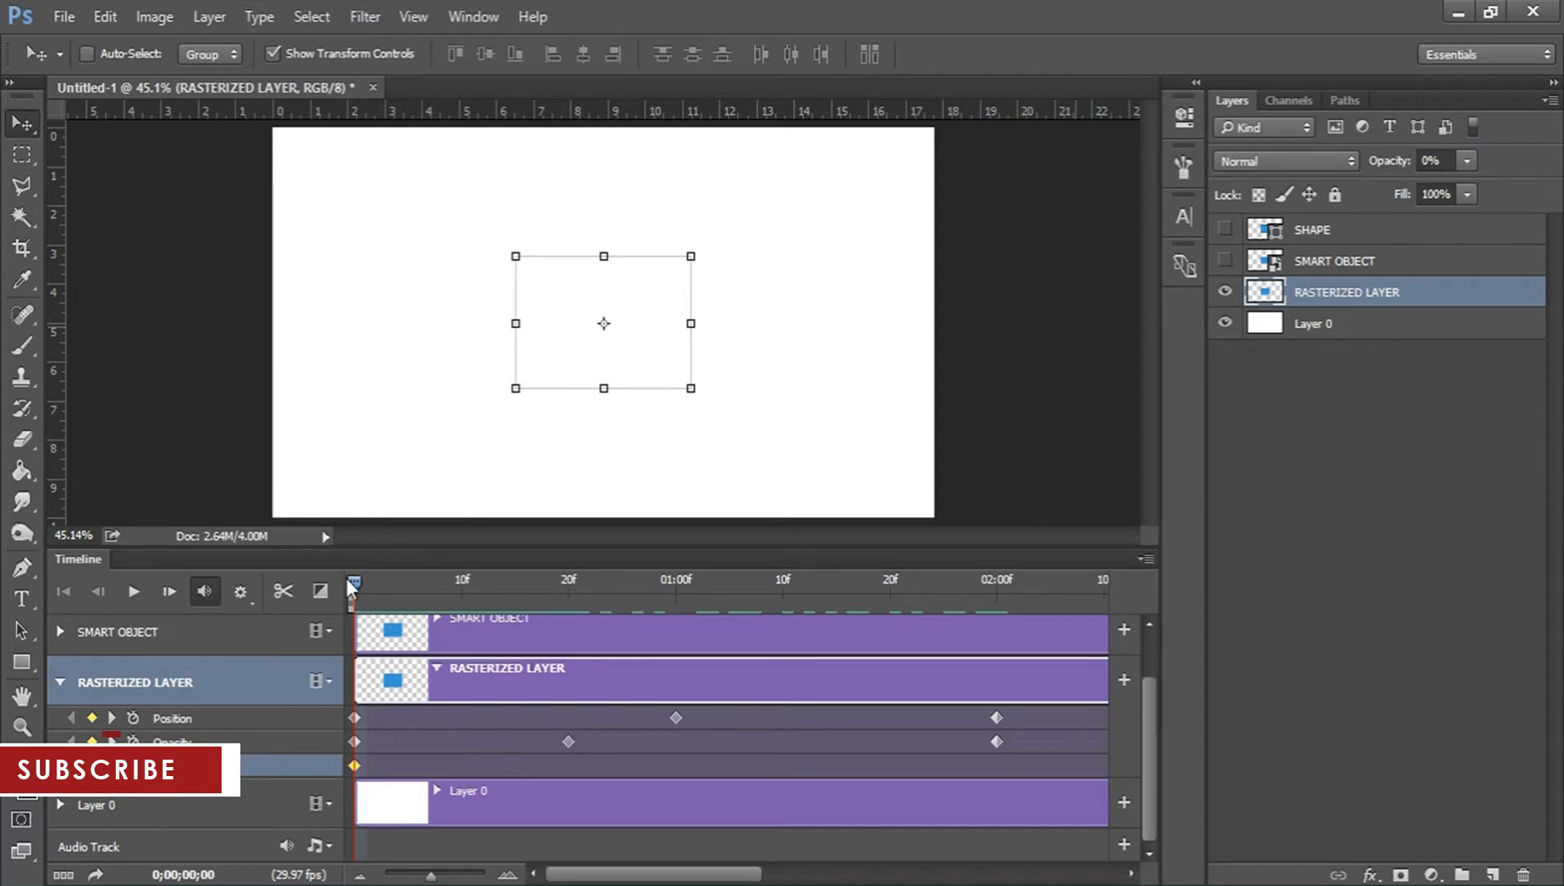
{"action": "left_click_drag", "start_coordinate": [352, 588], "coordinate": [570, 582]}
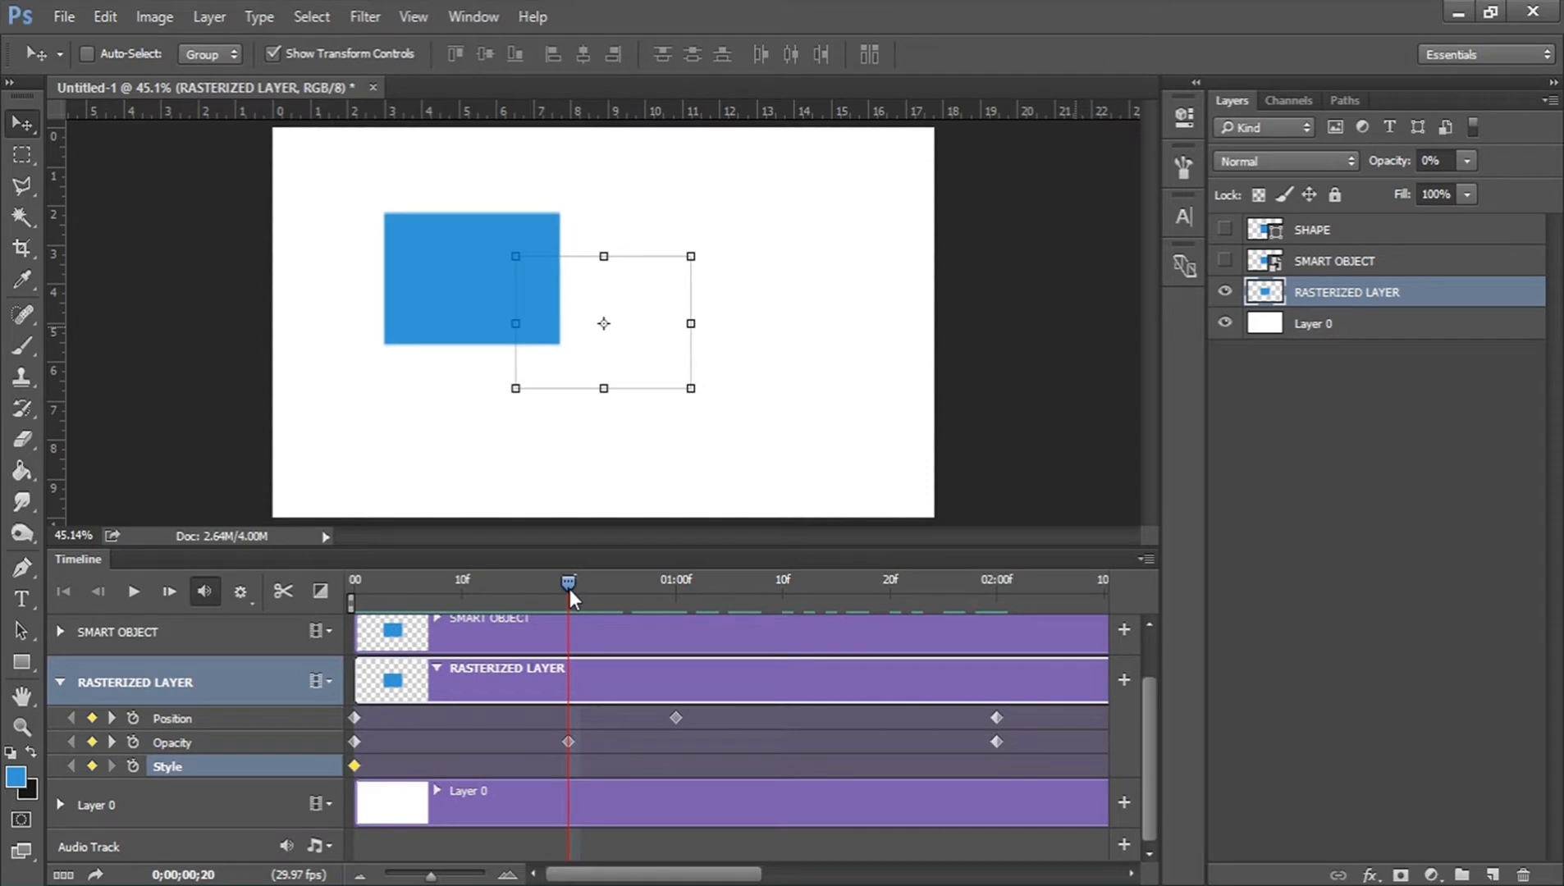
{"action": "left_click", "coordinate": [1369, 875]}
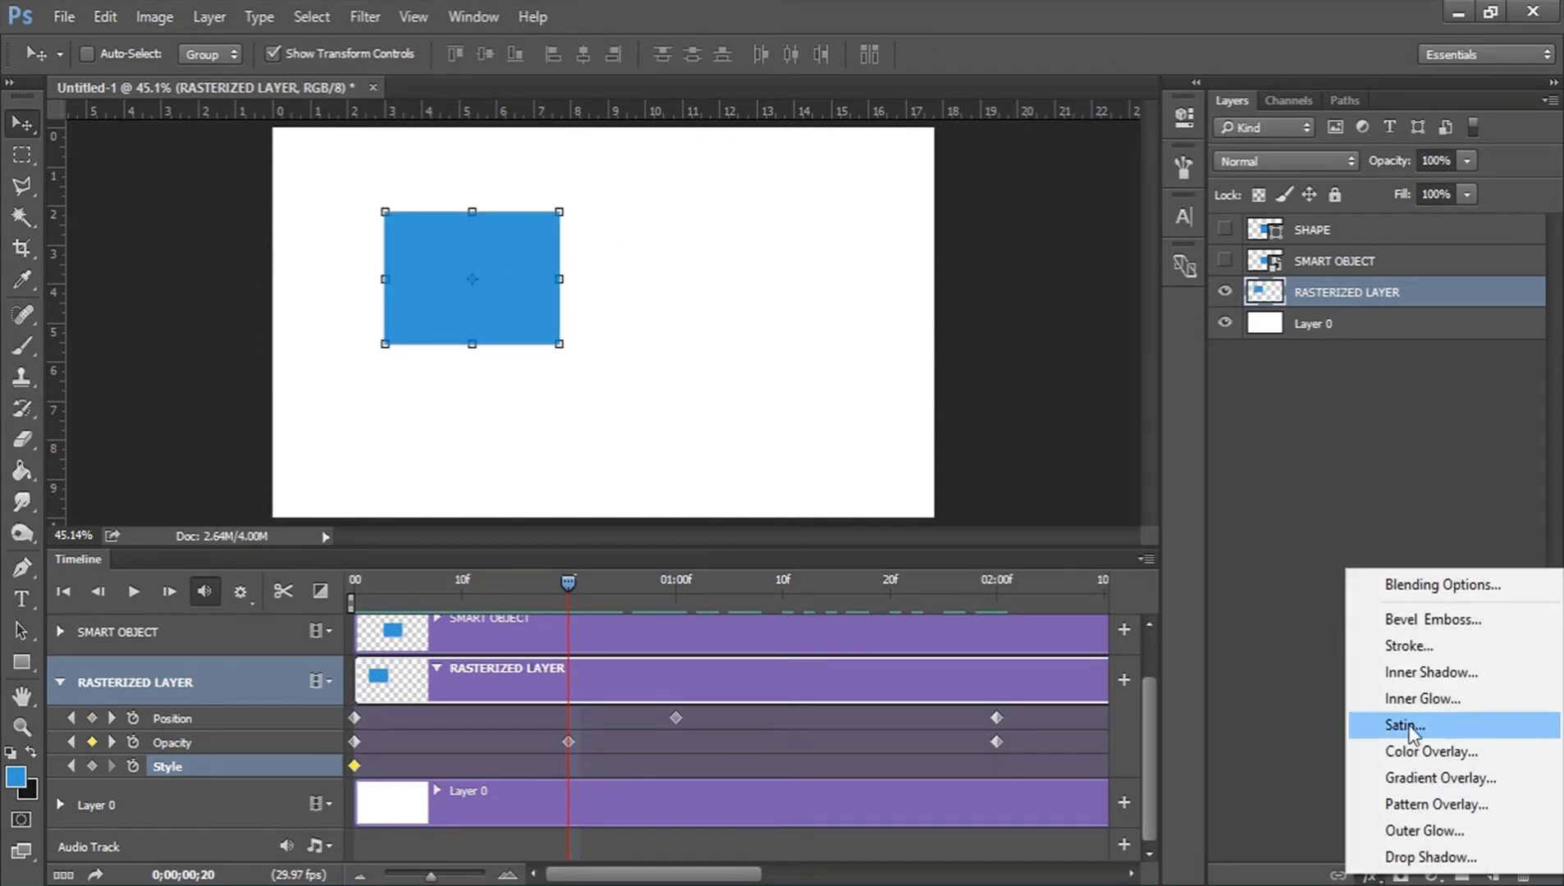
{"action": "left_click", "coordinate": [1432, 647]}
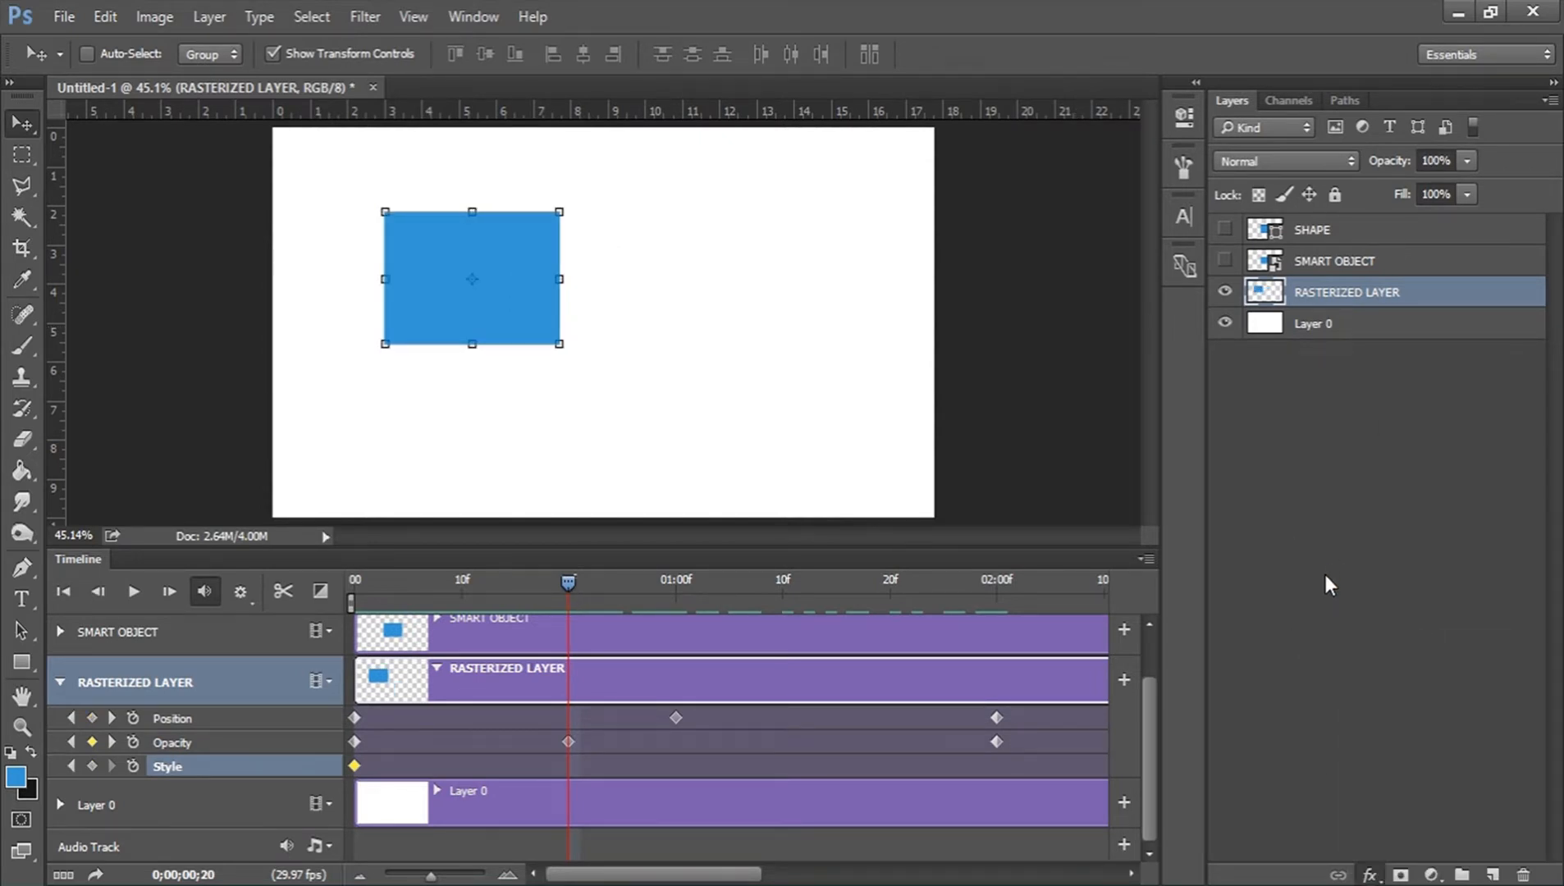
{"action": "key", "text": "h"}
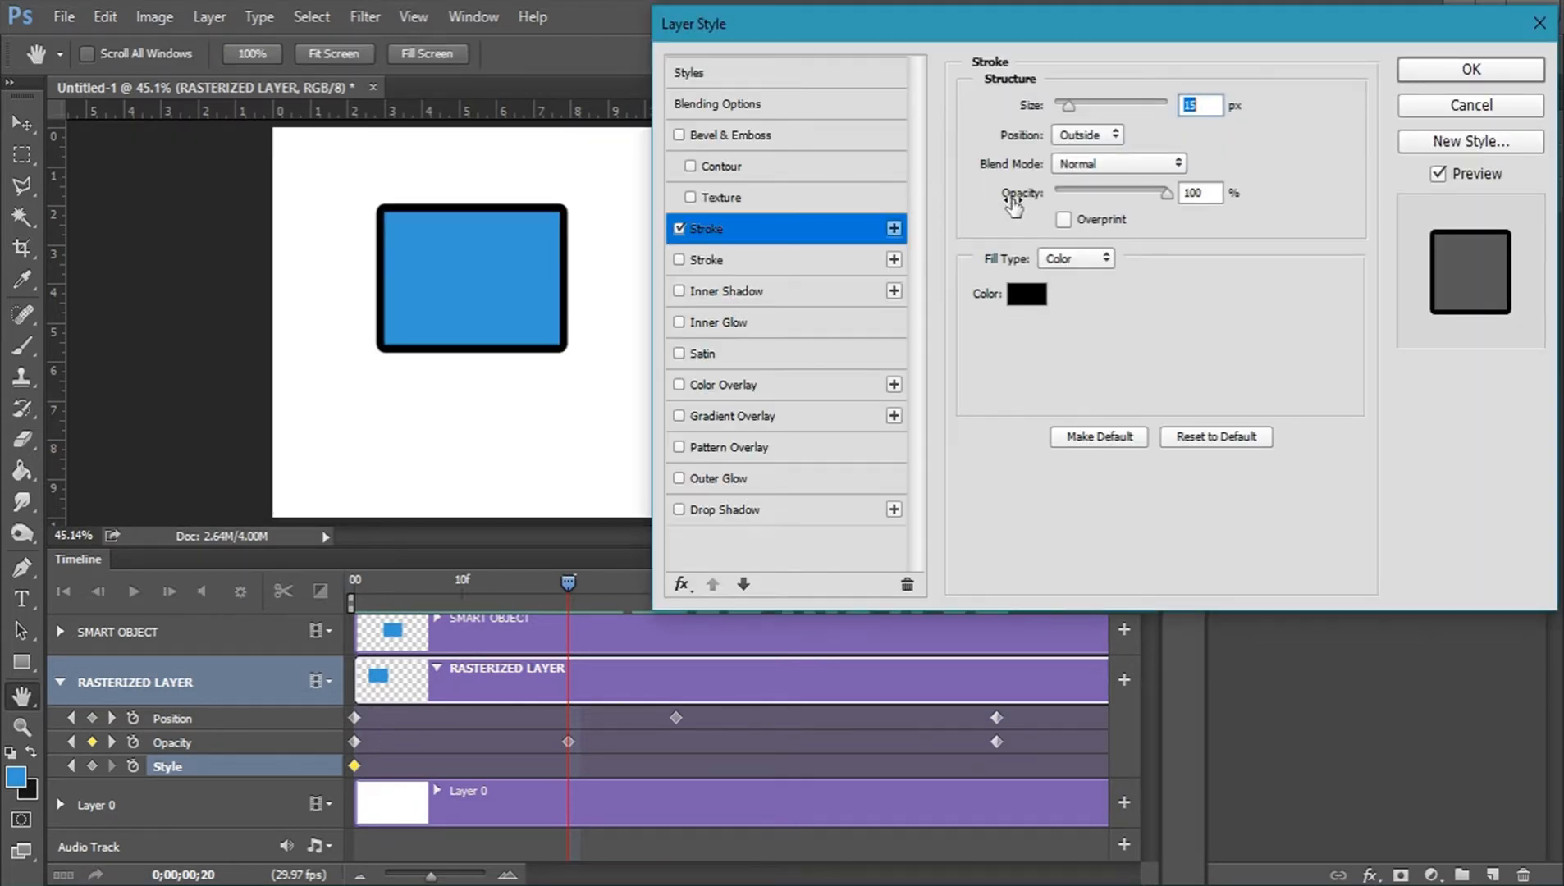
{"action": "left_click", "coordinate": [1436, 70]}
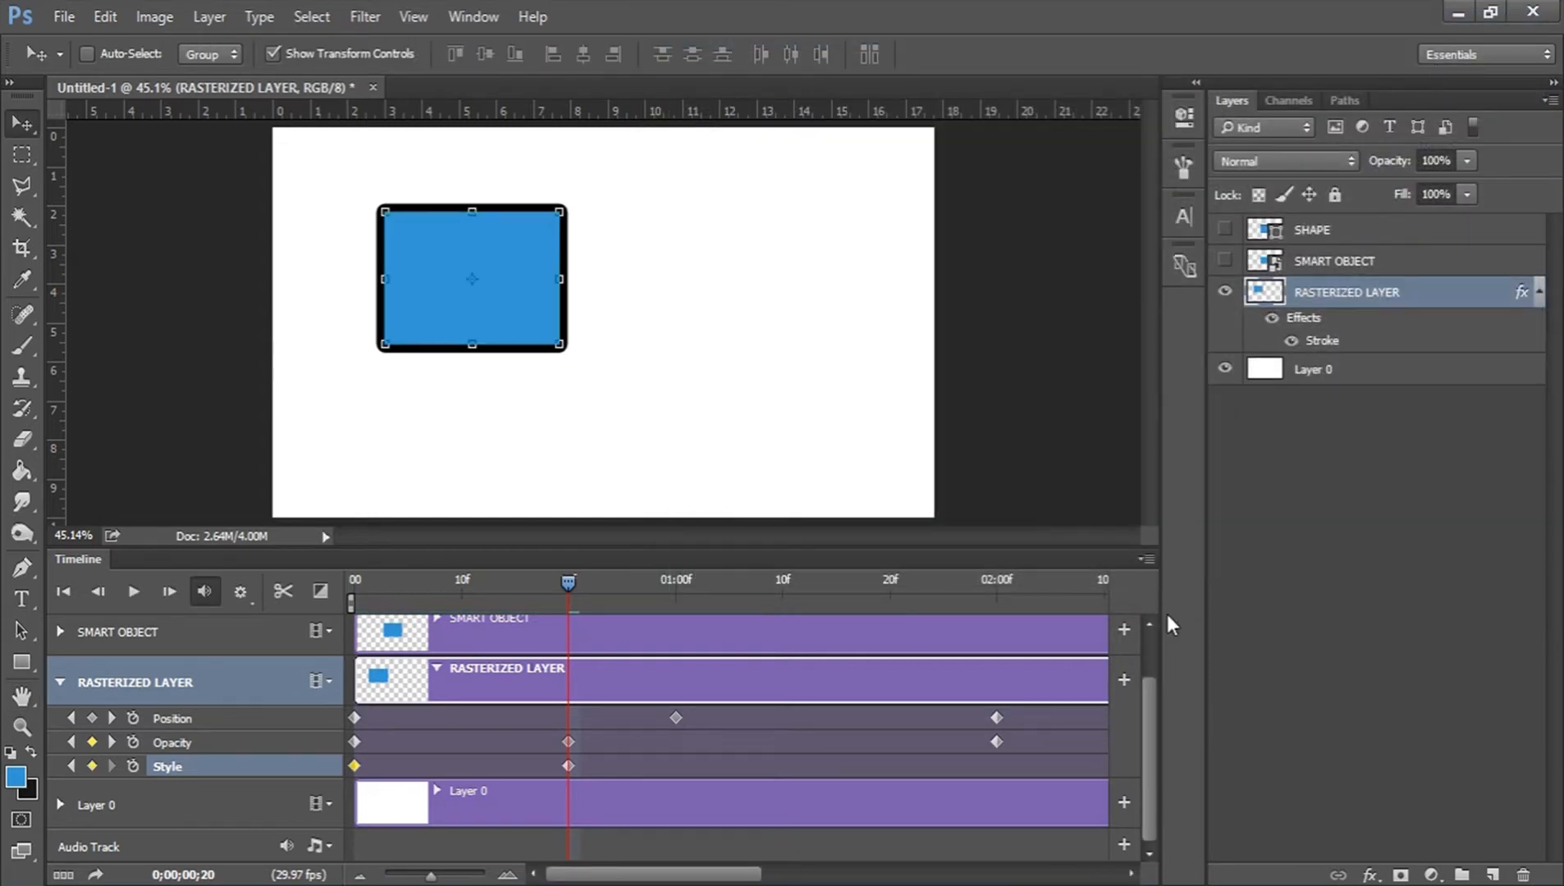
Delete RASTERIZED LAYER's Opacity keyframe at 0;00 and return the playhead to the start.
{"action": "mouse_move", "coordinate": [568, 583]}
{"action": "left_mouse_down"}
{"action": "mouse_move", "coordinate": [353, 592]}
{"action": "mouse_move", "coordinate": [480, 587]}
{"action": "left_mouse_up"}
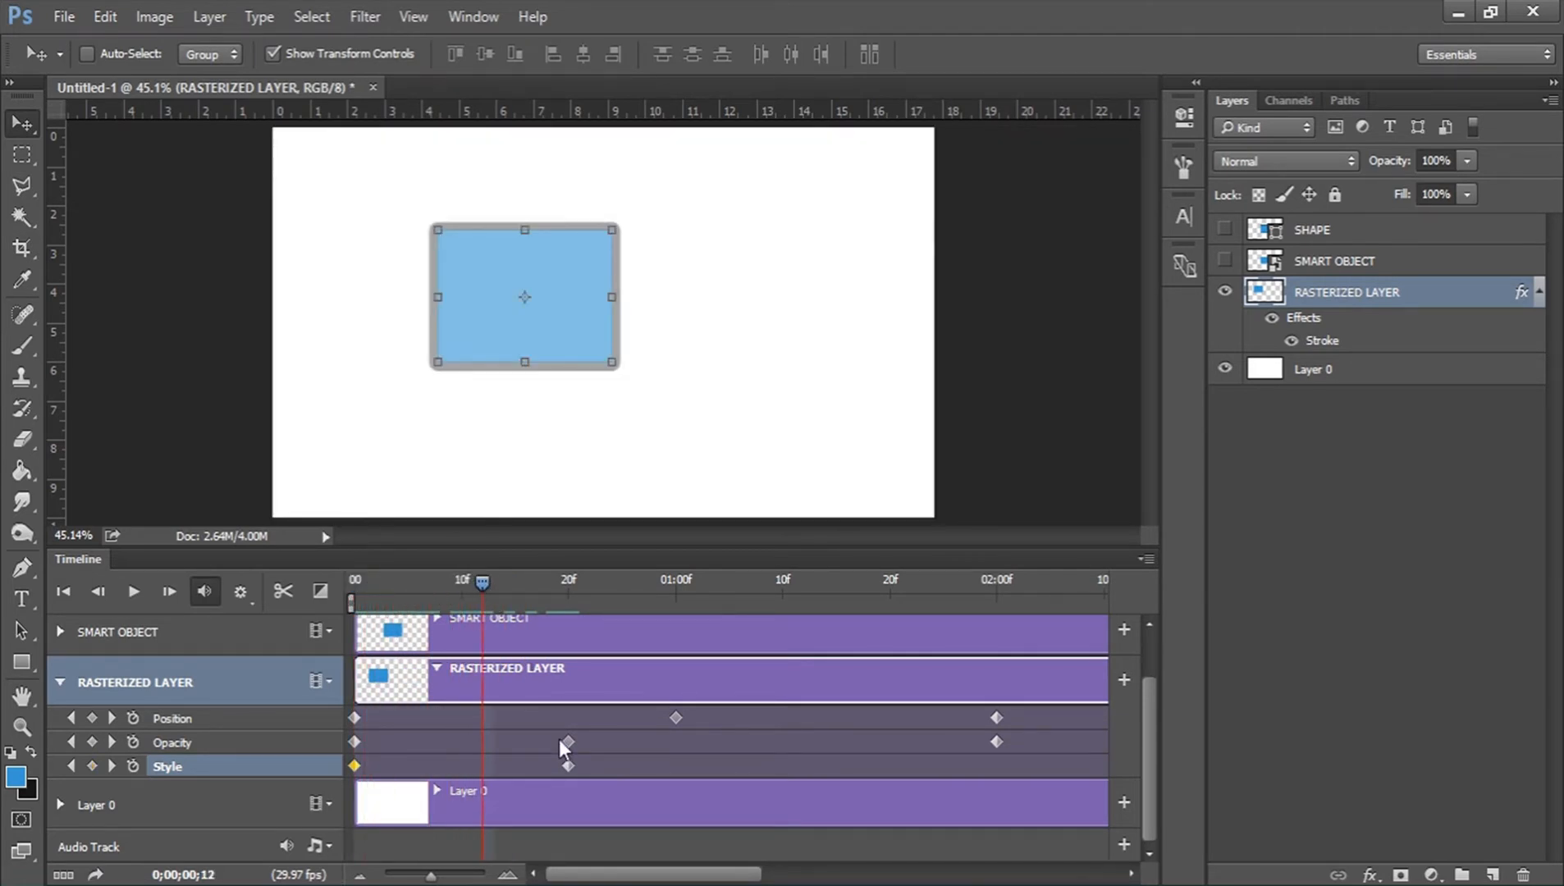
{"action": "left_click", "coordinate": [354, 742]}
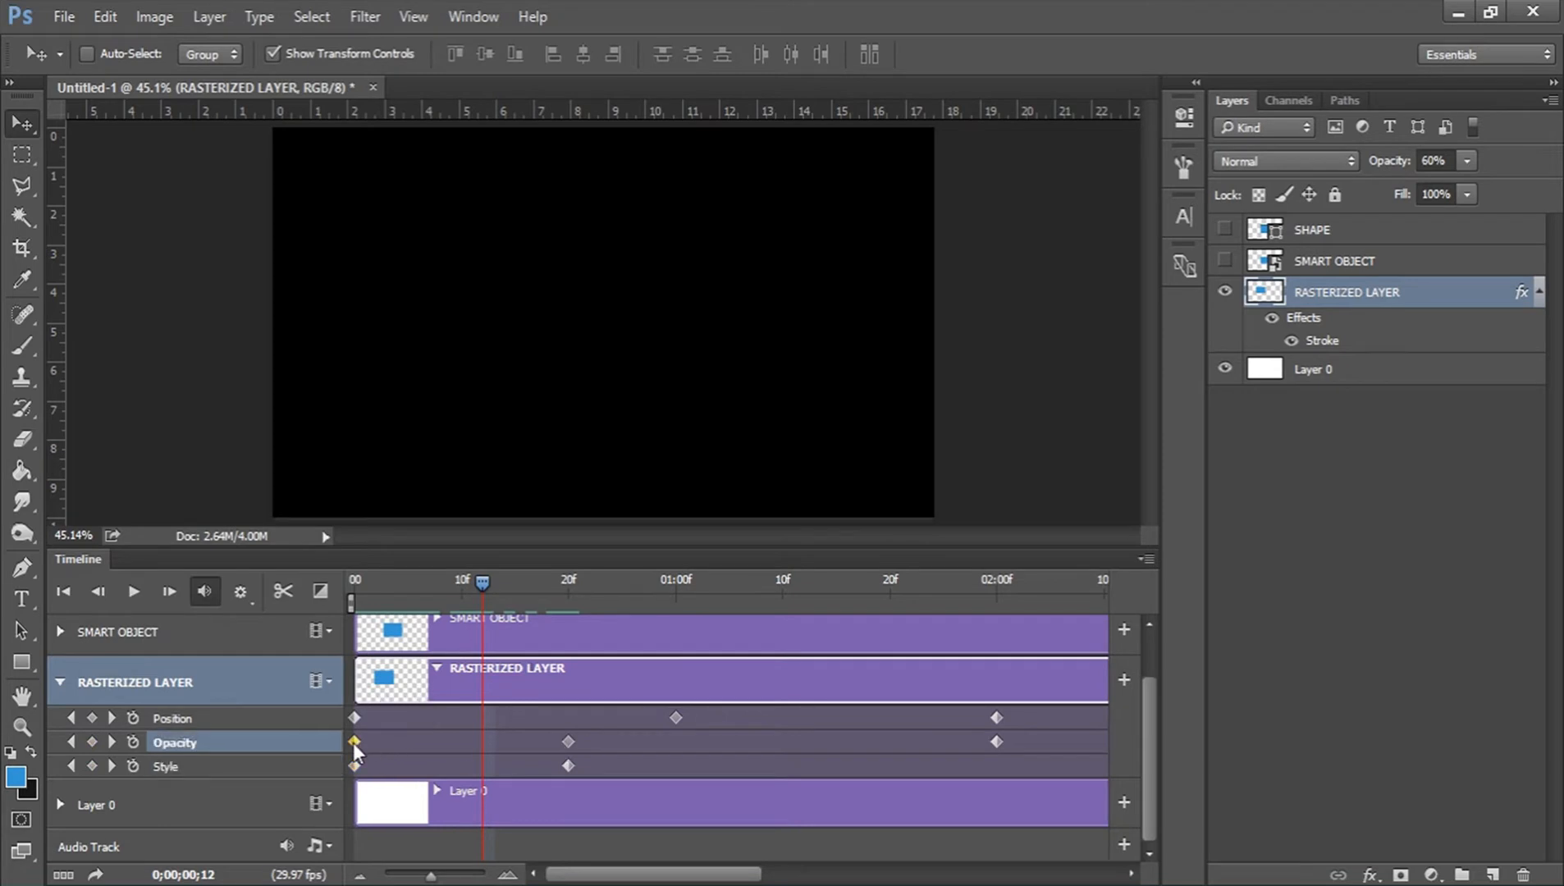
{"action": "key", "text": "Delete"}
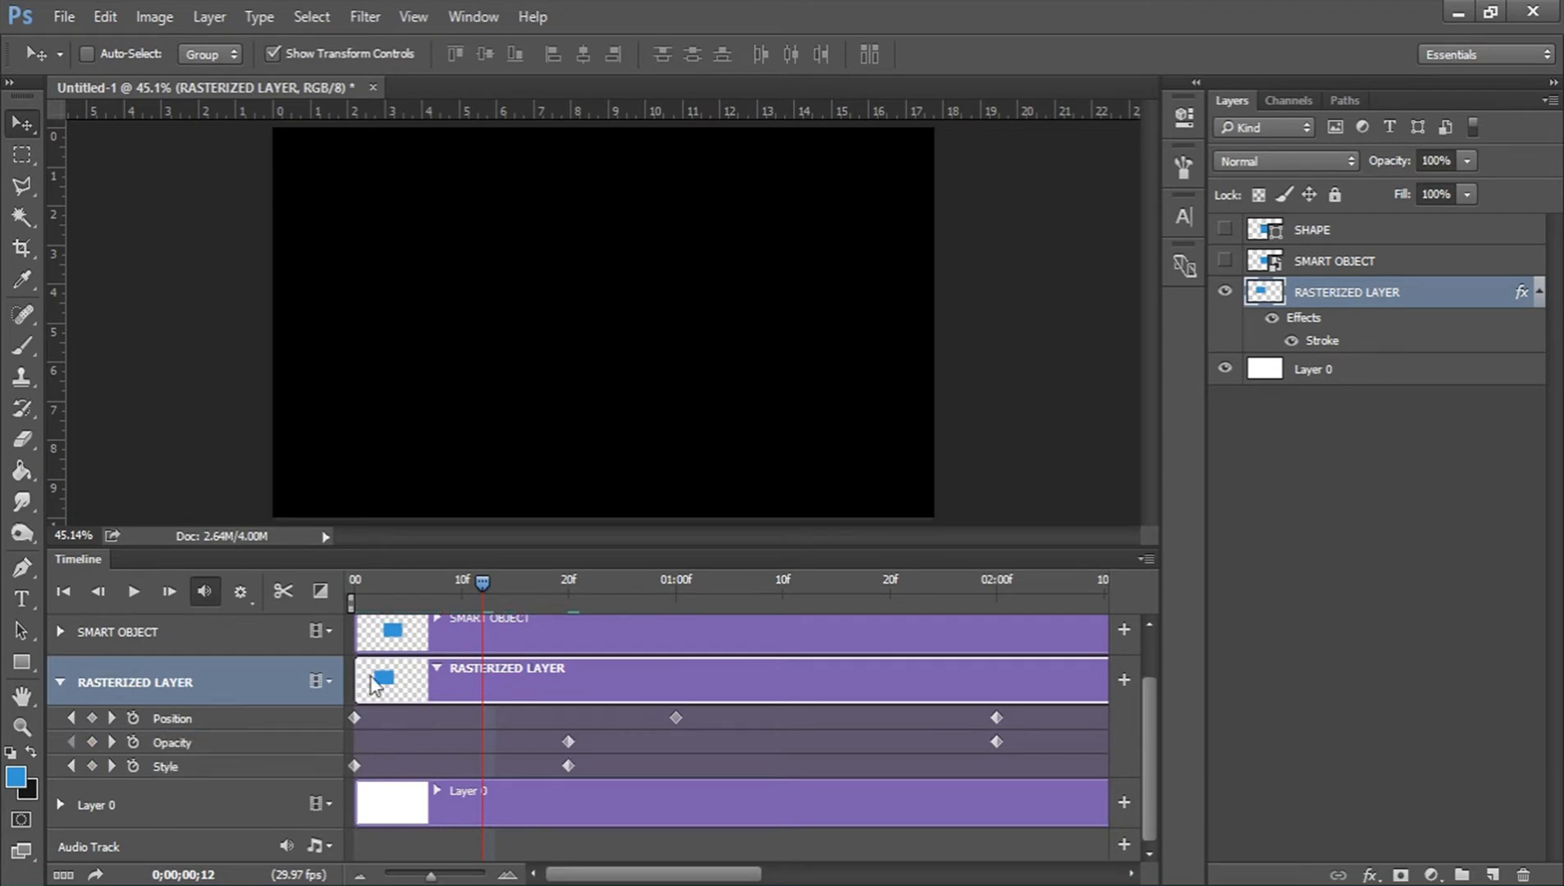
{"action": "left_click_drag", "start_coordinate": [463, 584], "coordinate": [336, 591]}
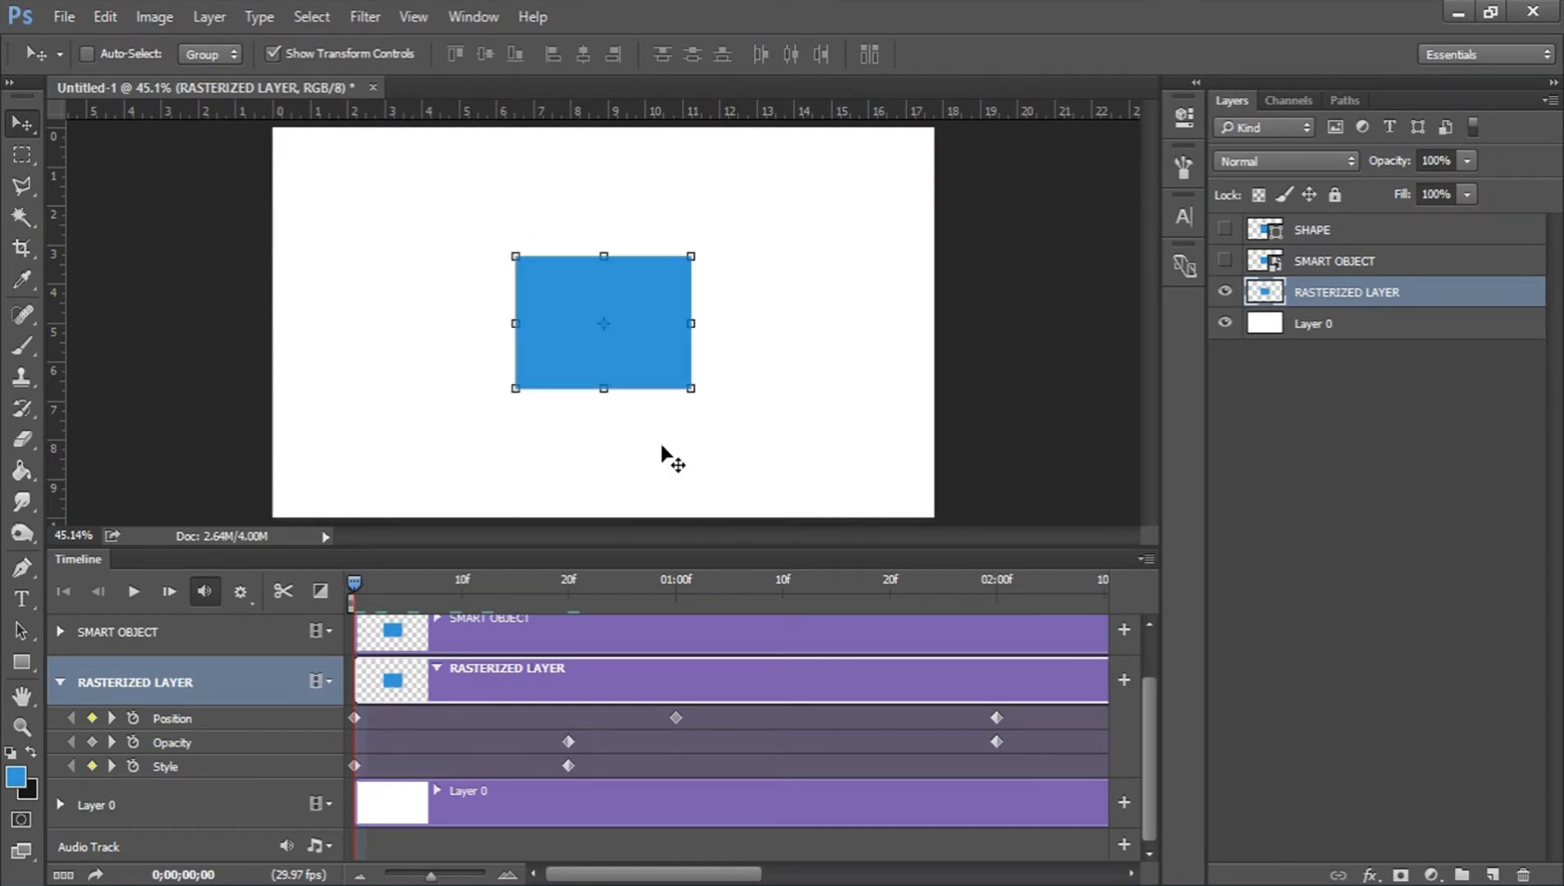
{"action": "left_click", "coordinate": [22, 727]}
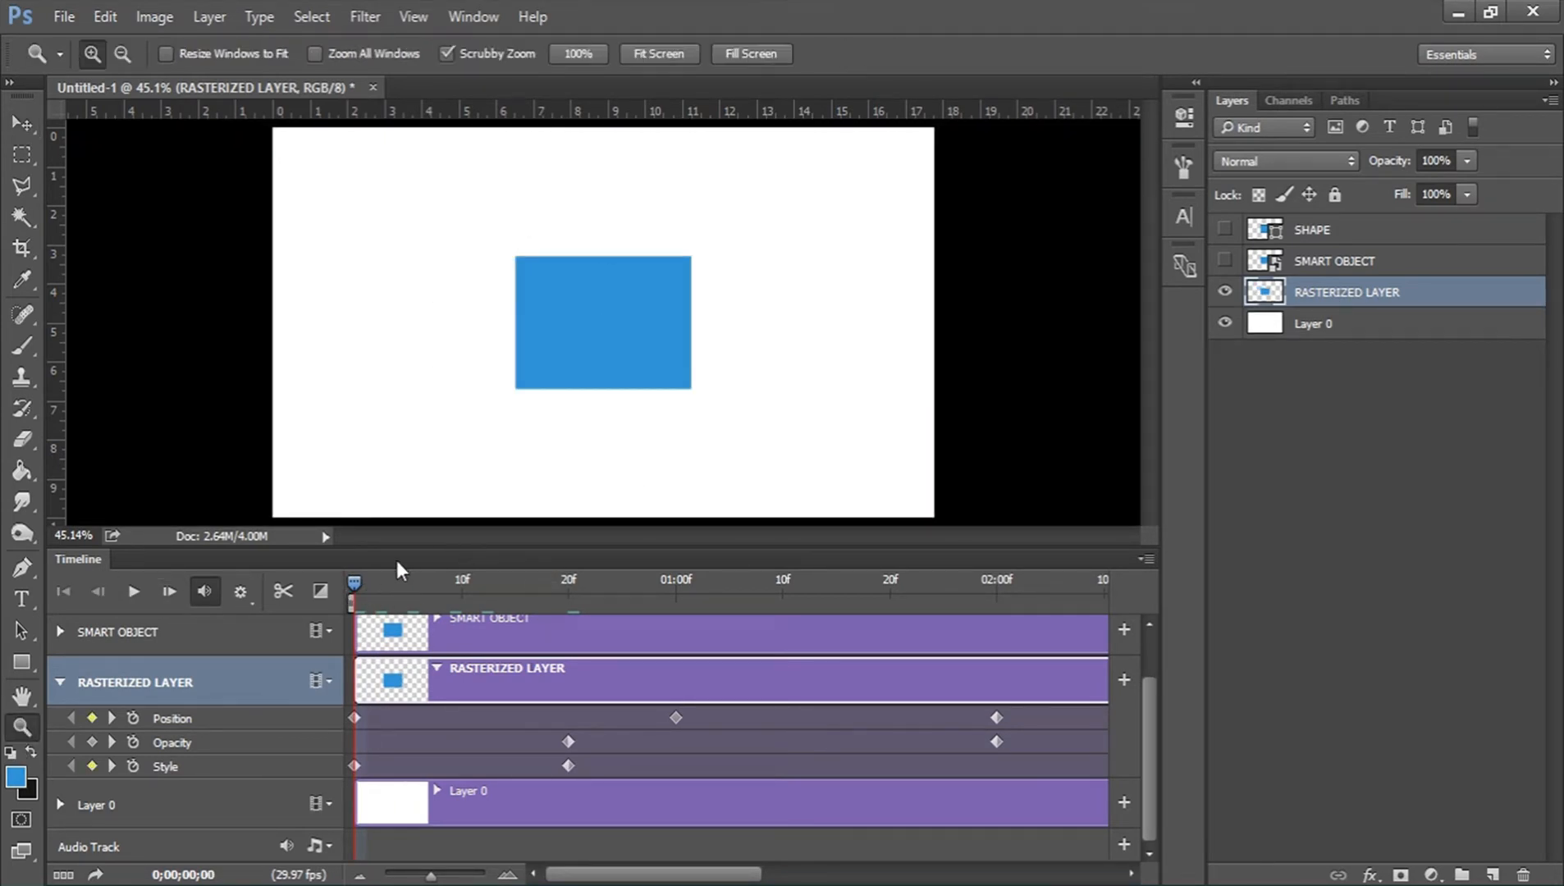
Add a Style keyframe at 01:20f to RASTERIZED LAYER with a Drop Shadow of 100% opacity, 7 px distance, 20% spread and 109 px size, and preview it.
{"action": "left_click_drag", "start_coordinate": [356, 578], "coordinate": [892, 593]}
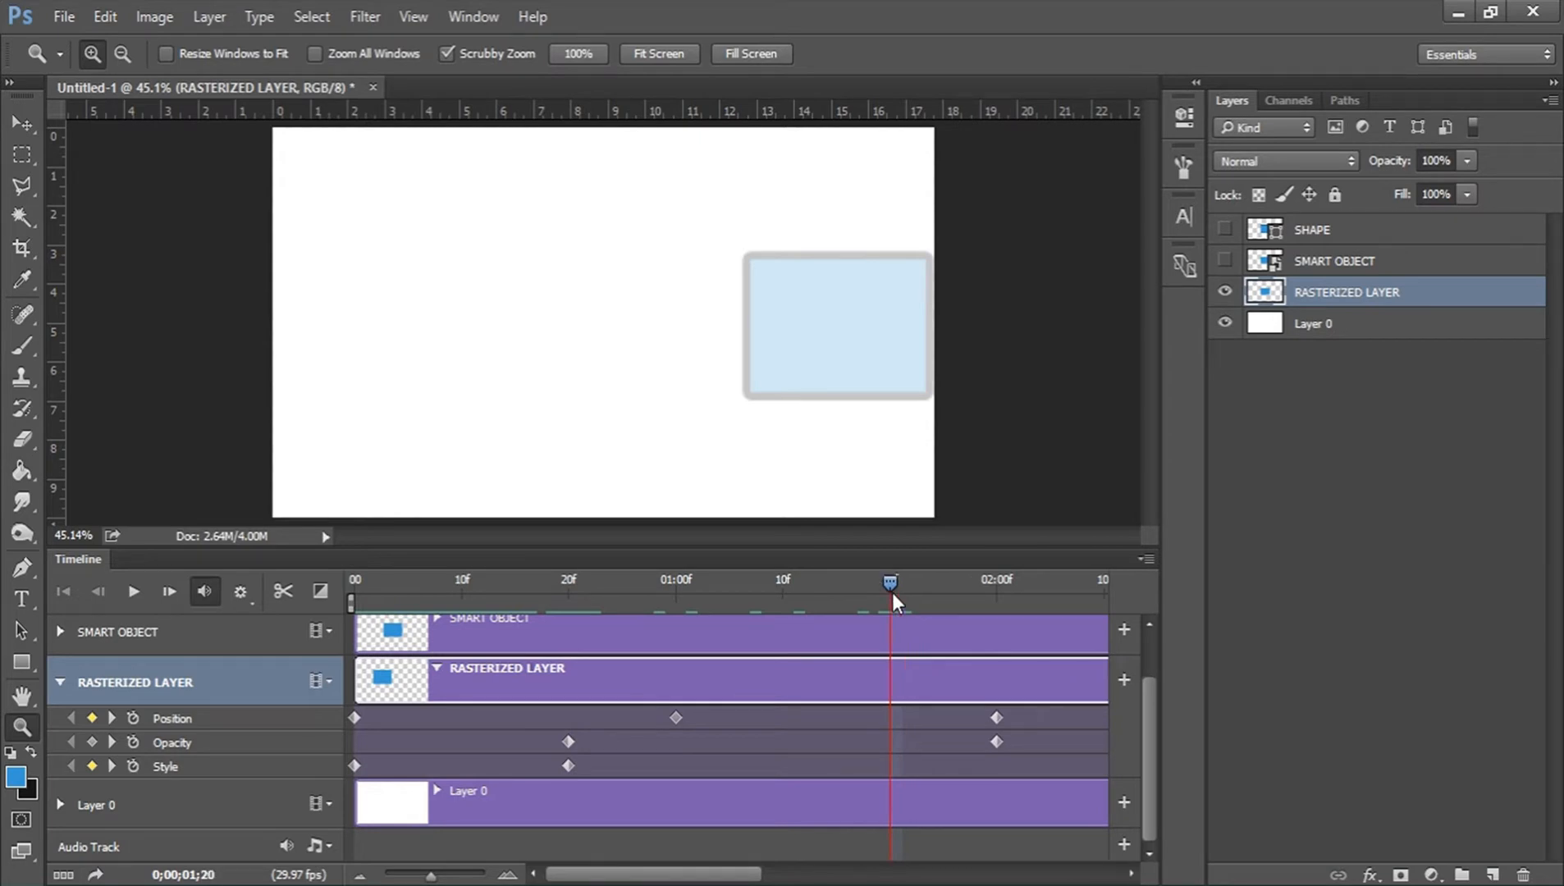
{"action": "left_click", "coordinate": [92, 767]}
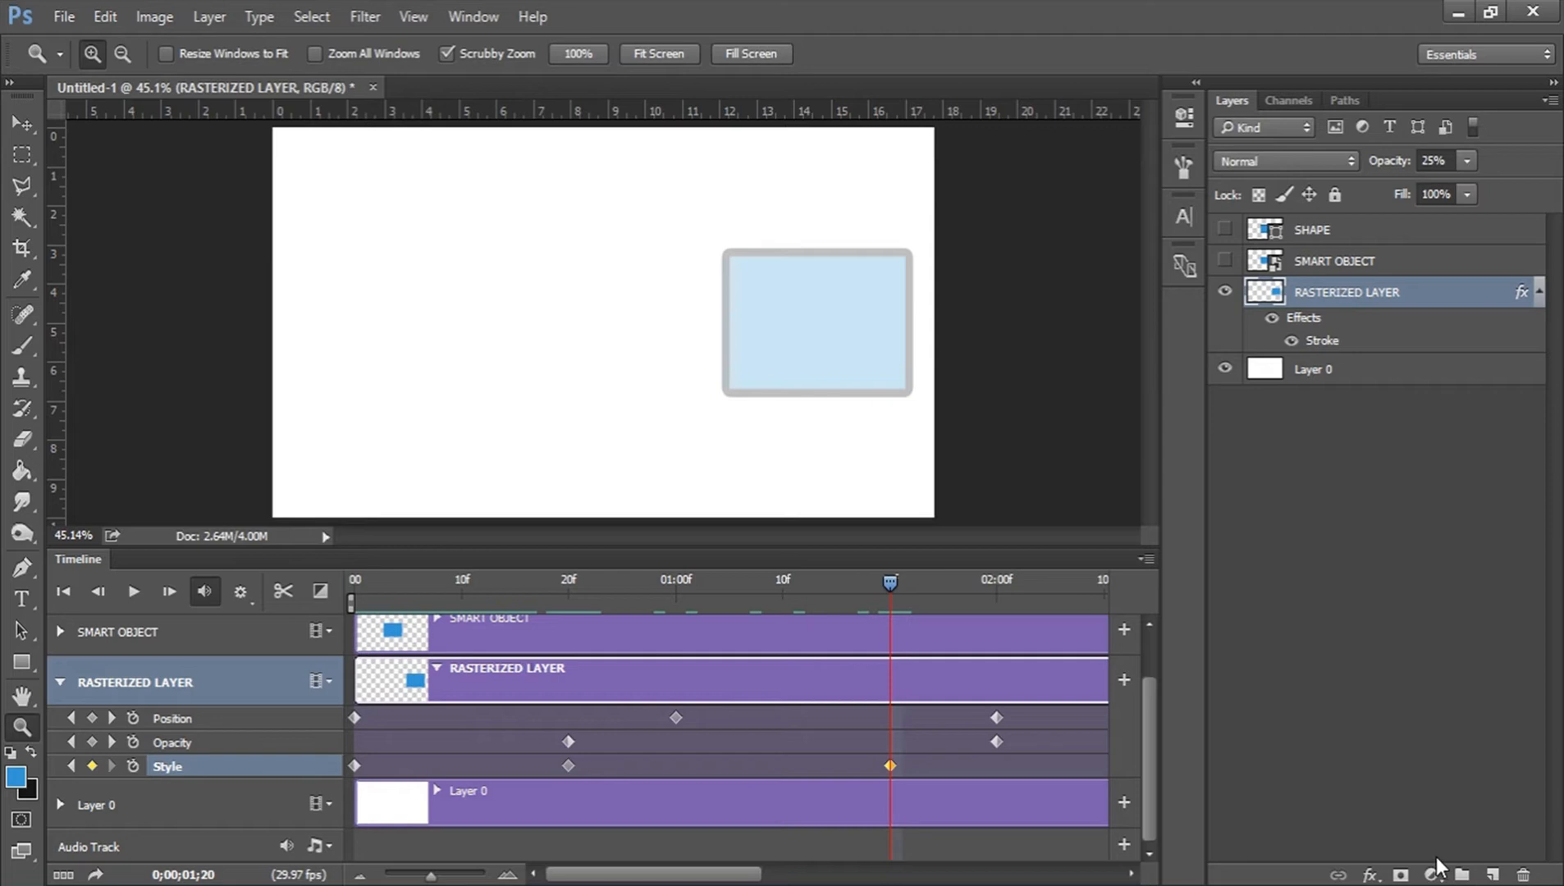
{"action": "left_click", "coordinate": [1369, 875]}
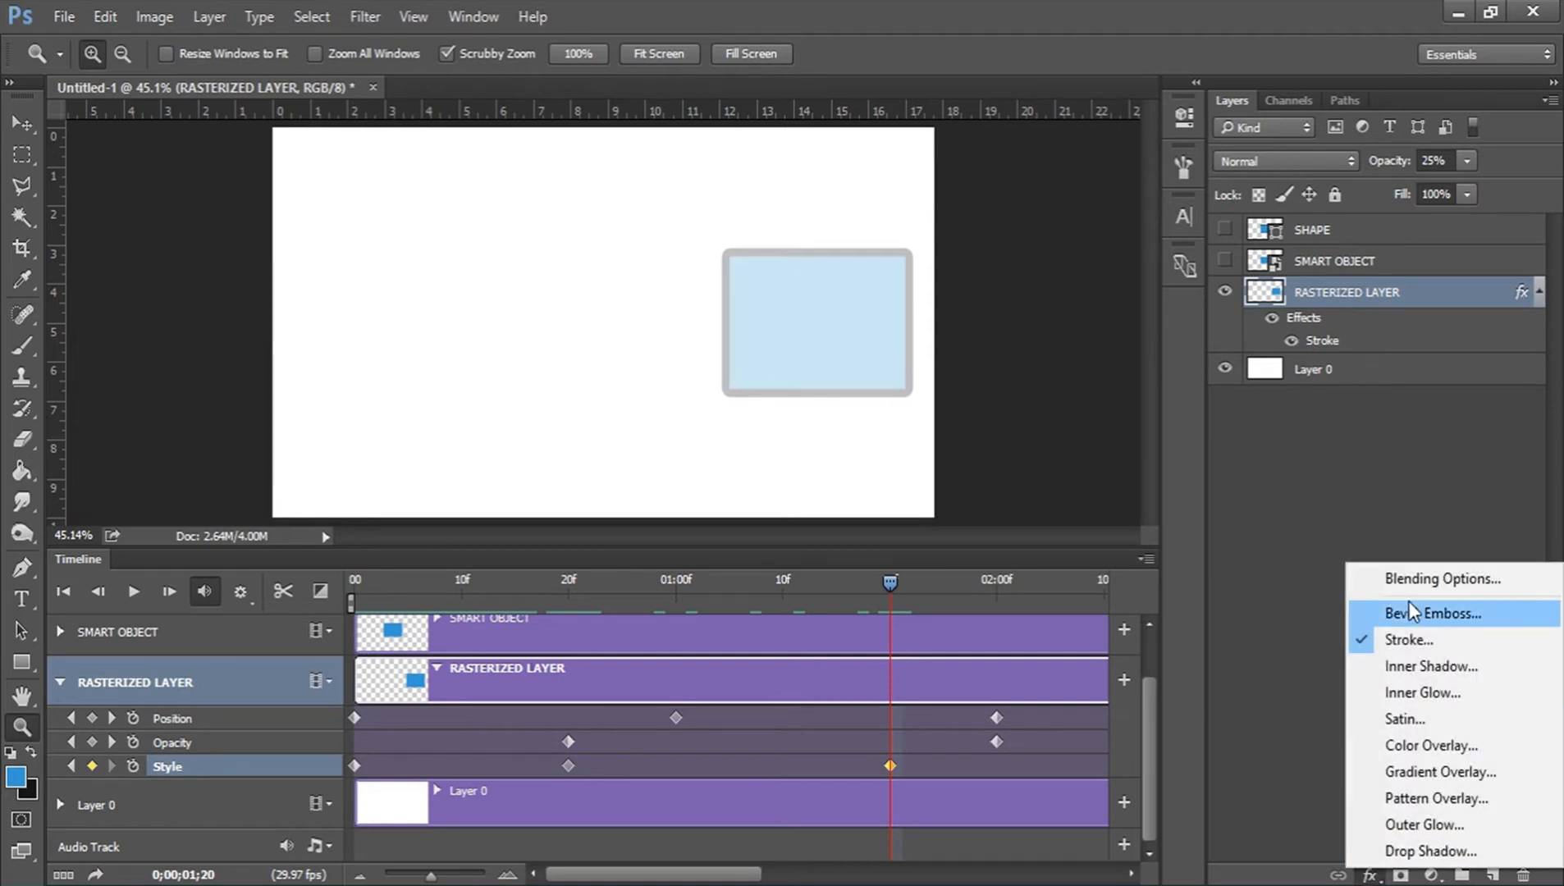
{"action": "left_click", "coordinate": [1434, 849]}
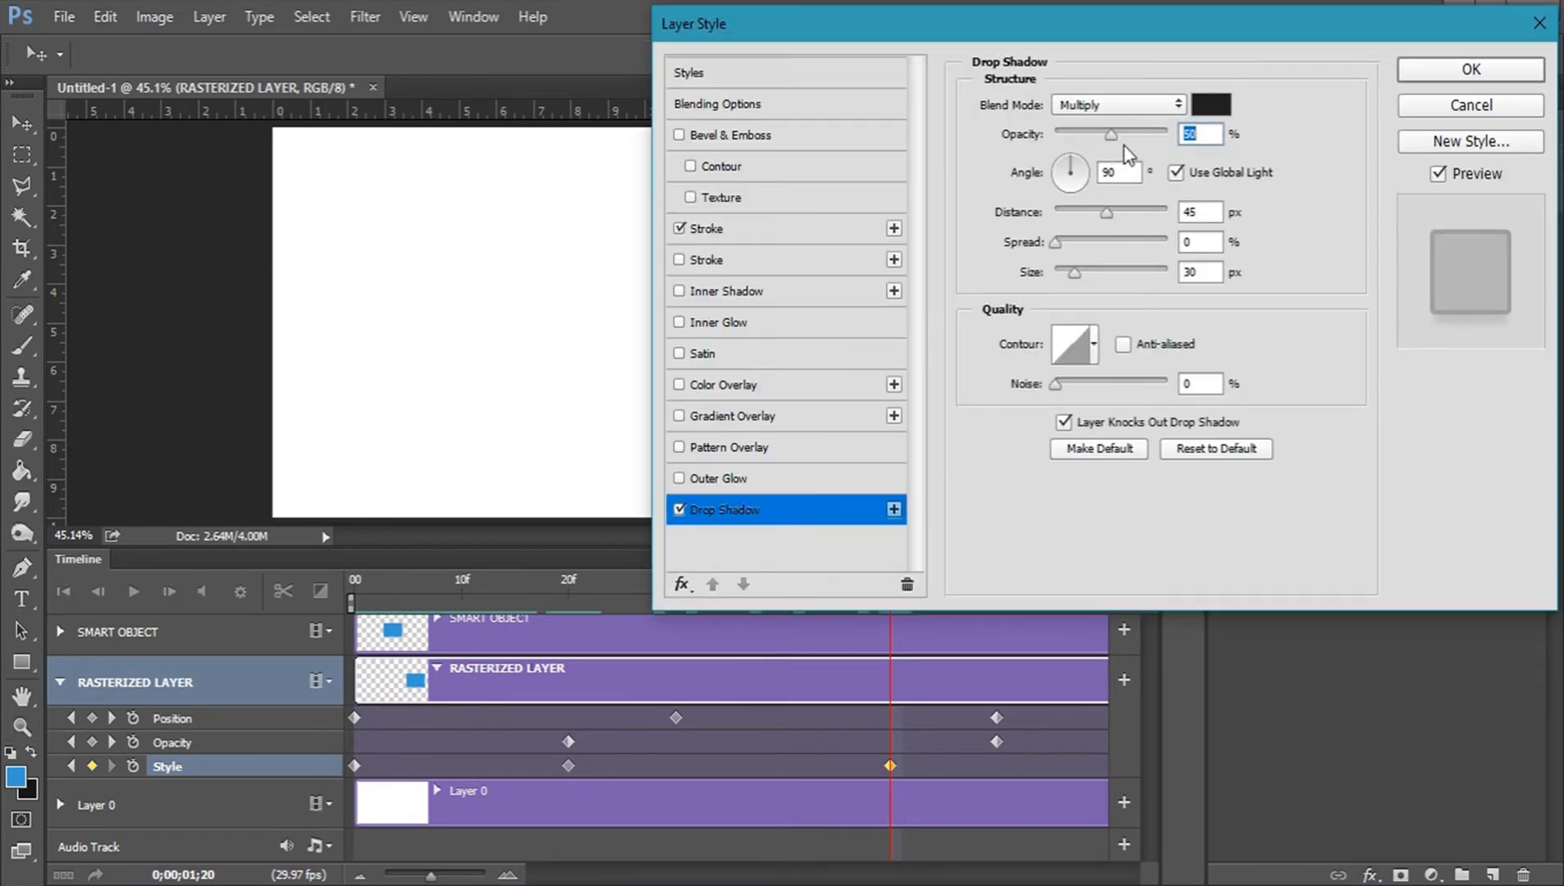
{"action": "left_click_drag", "start_coordinate": [1137, 136], "coordinate": [1167, 134]}
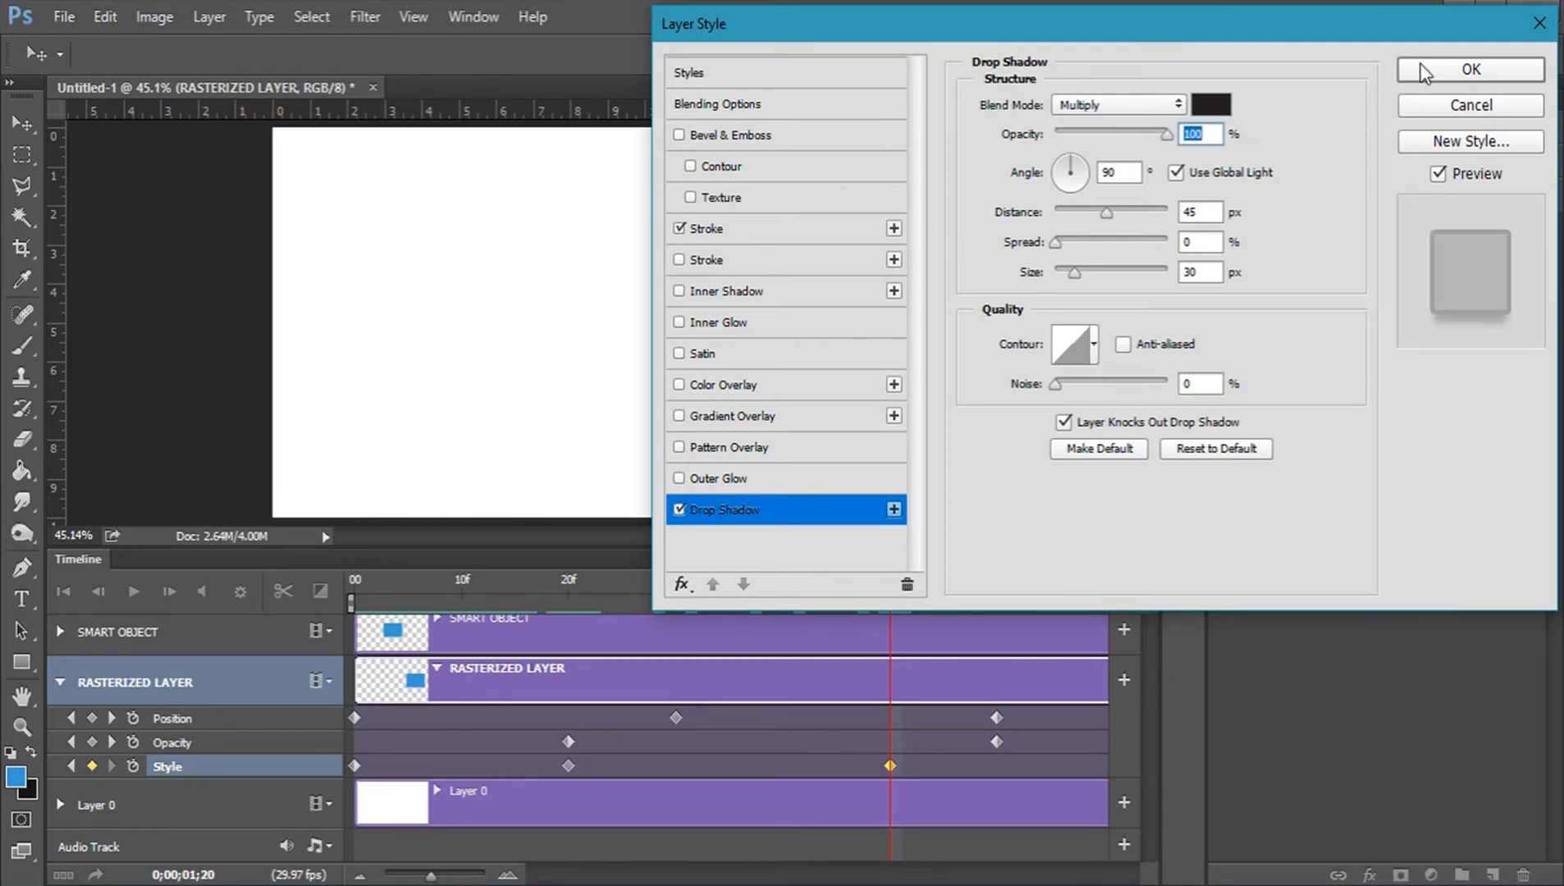
{"action": "left_click_drag", "start_coordinate": [1097, 266], "coordinate": [1108, 272]}
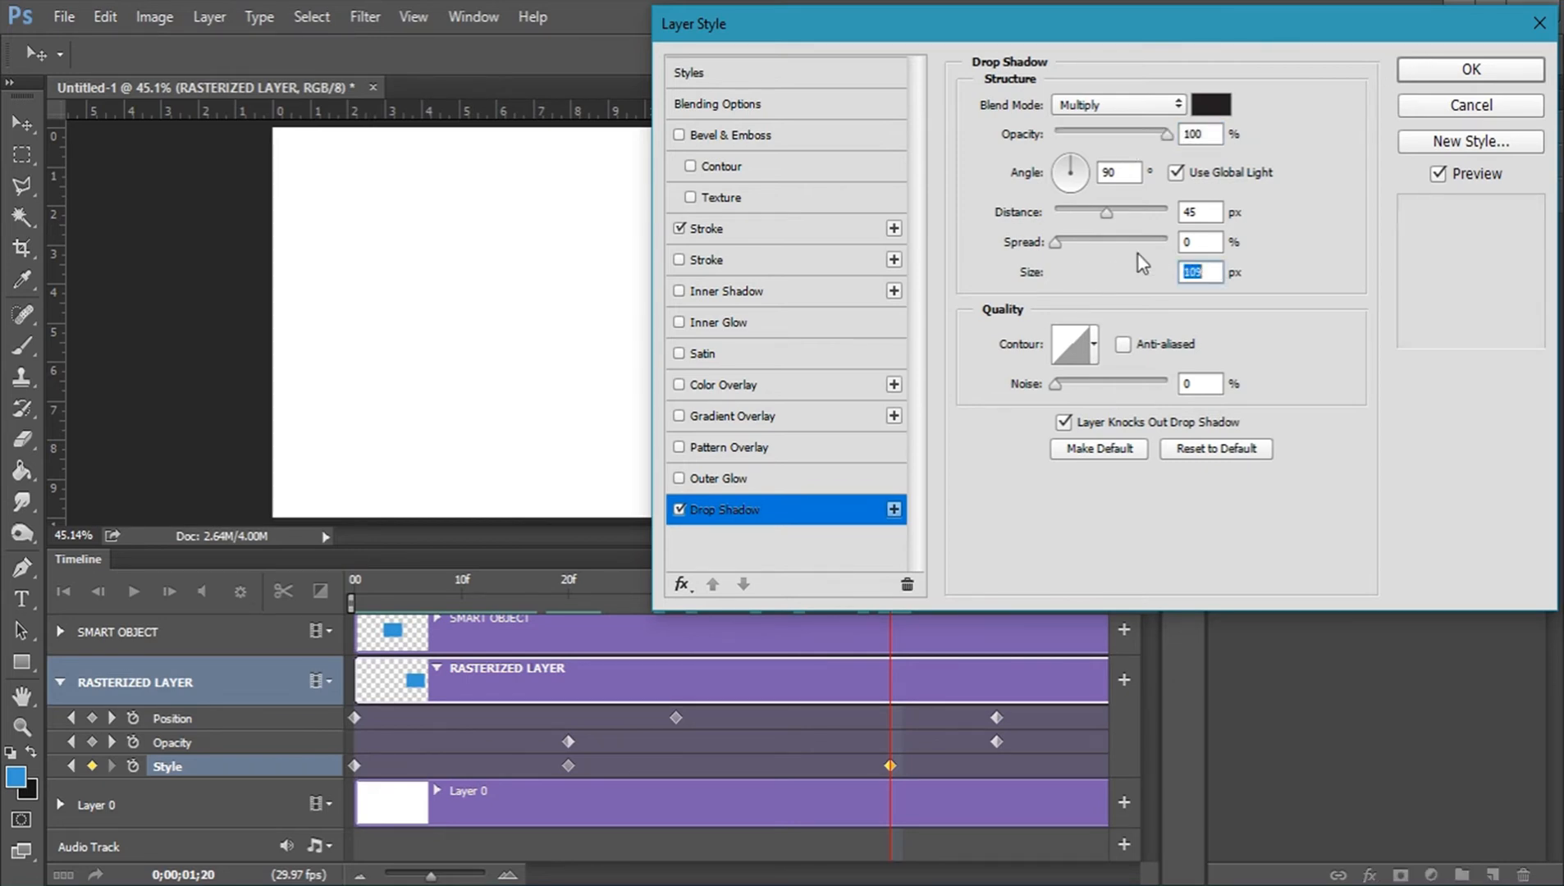
{"action": "left_click", "coordinate": [1077, 242]}
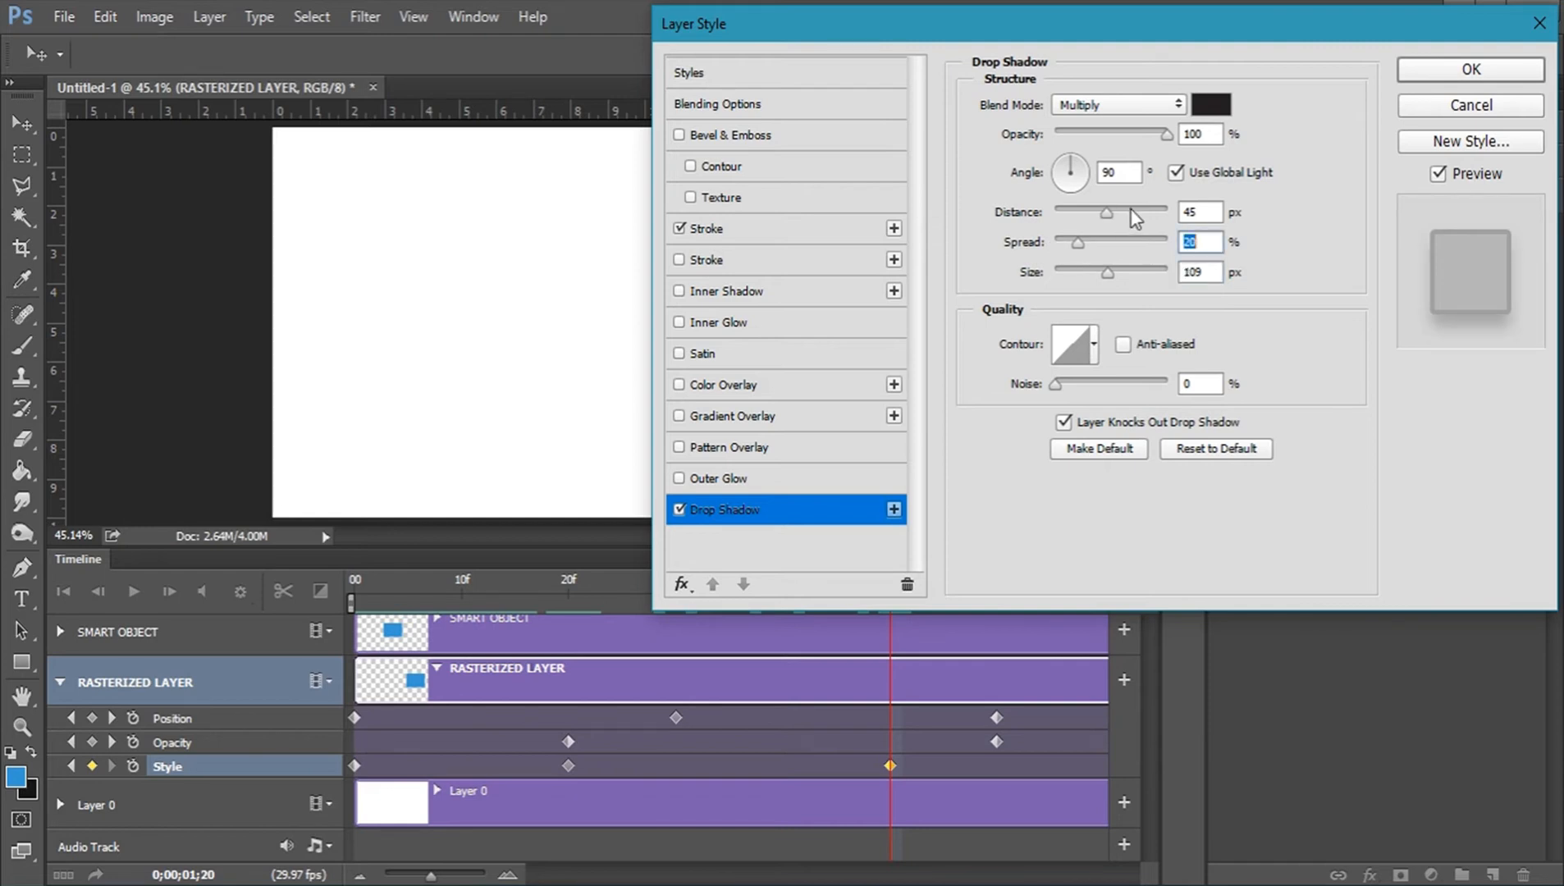
{"action": "left_click_drag", "start_coordinate": [1118, 211], "coordinate": [1064, 212]}
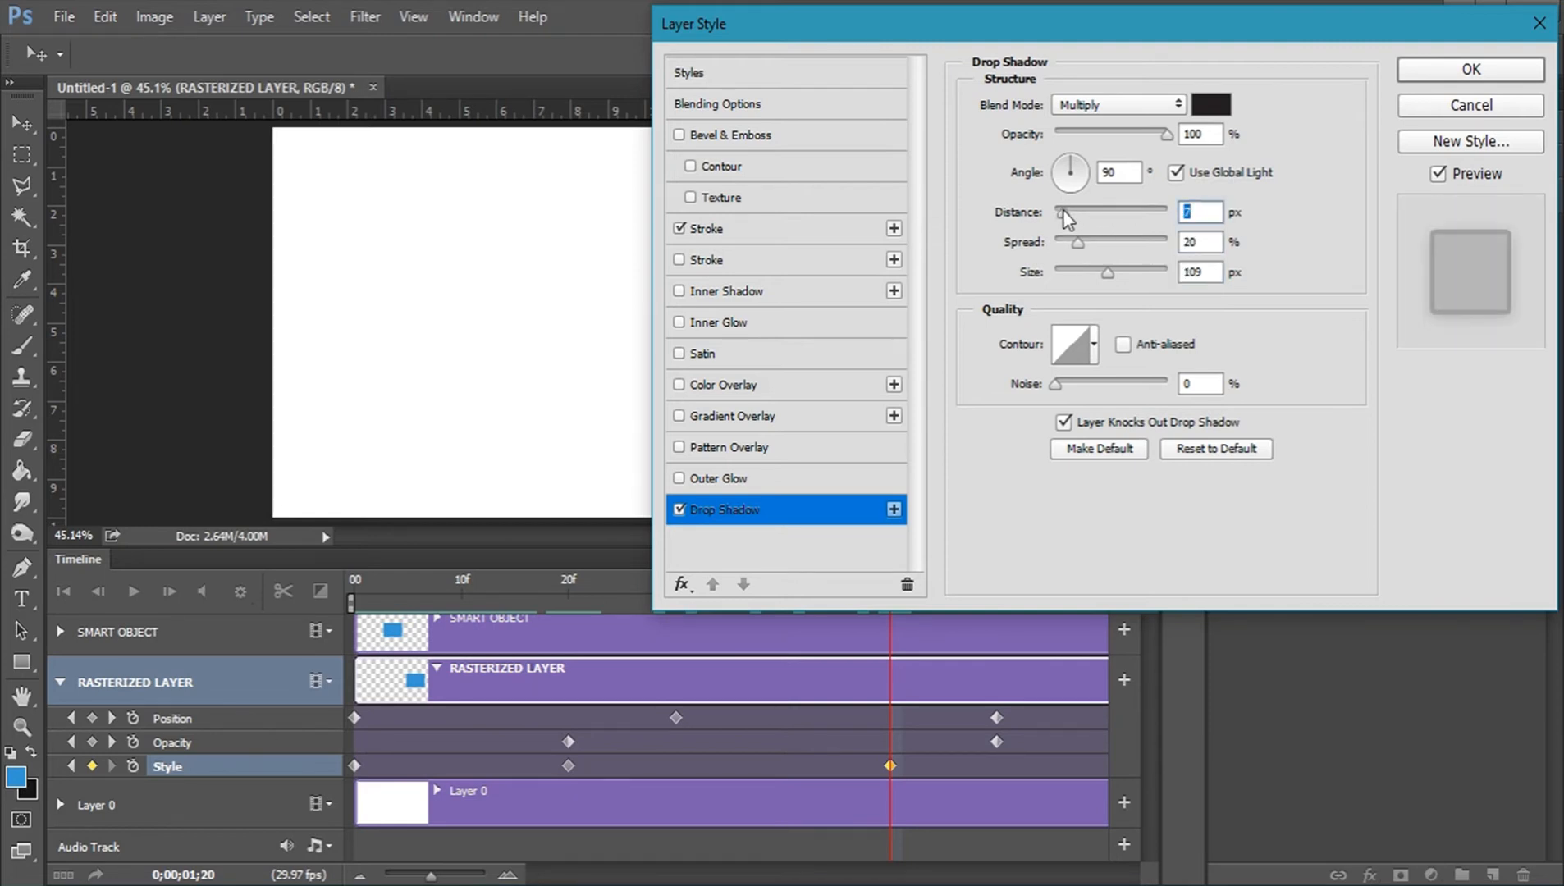
{"action": "left_click", "coordinate": [1439, 76]}
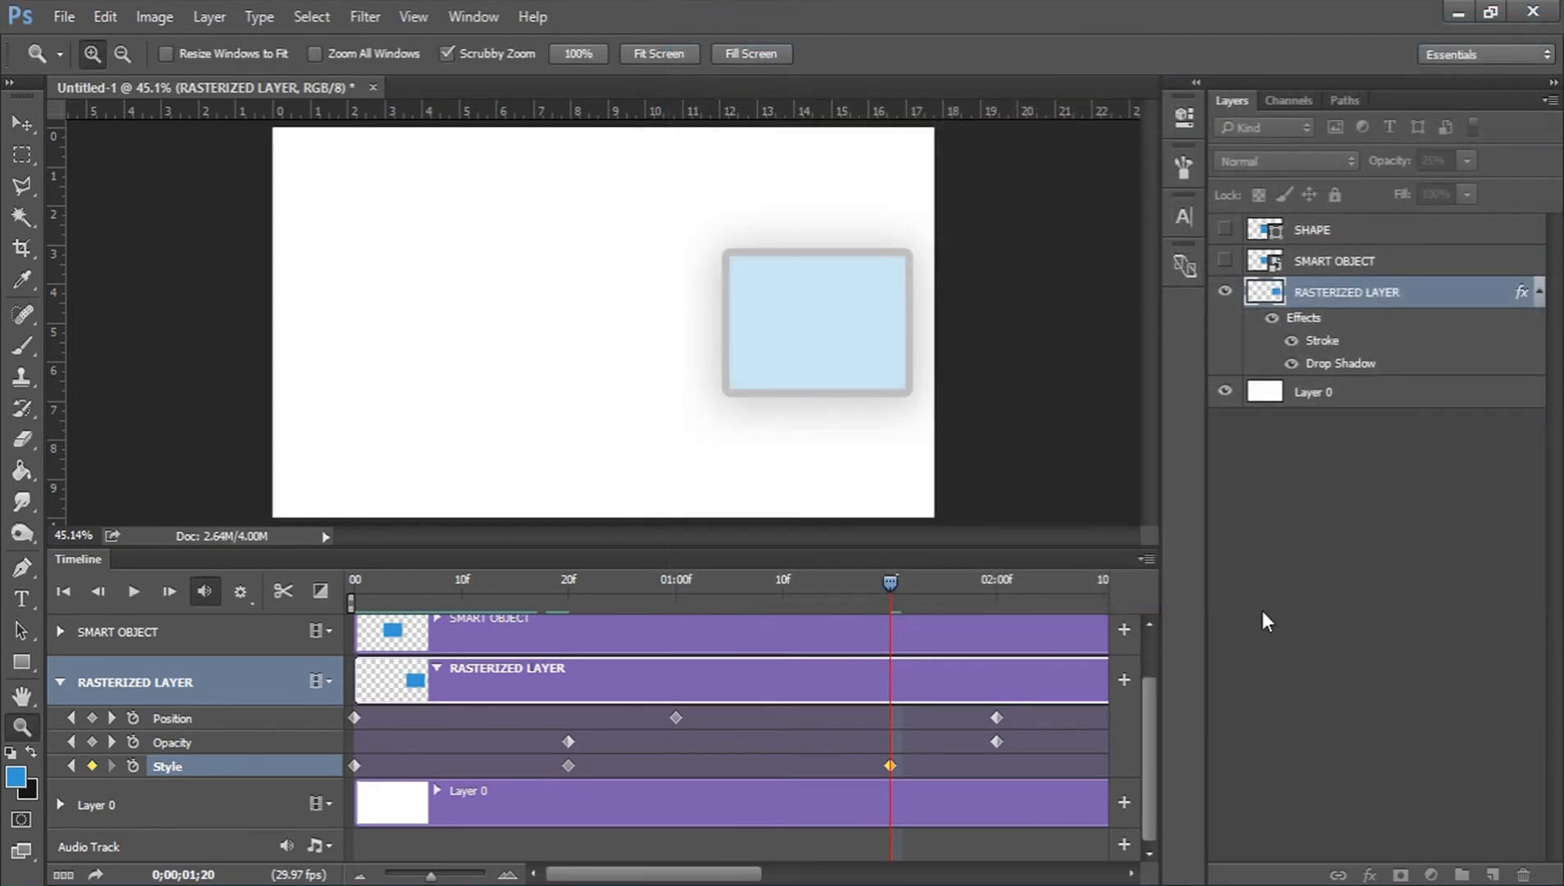
{"action": "mouse_move", "coordinate": [889, 582]}
{"action": "left_mouse_down"}
{"action": "mouse_move", "coordinate": [346, 590]}
{"action": "mouse_move", "coordinate": [577, 577]}
{"action": "mouse_move", "coordinate": [1008, 598]}
{"action": "mouse_move", "coordinate": [782, 589]}
{"action": "left_mouse_up"}
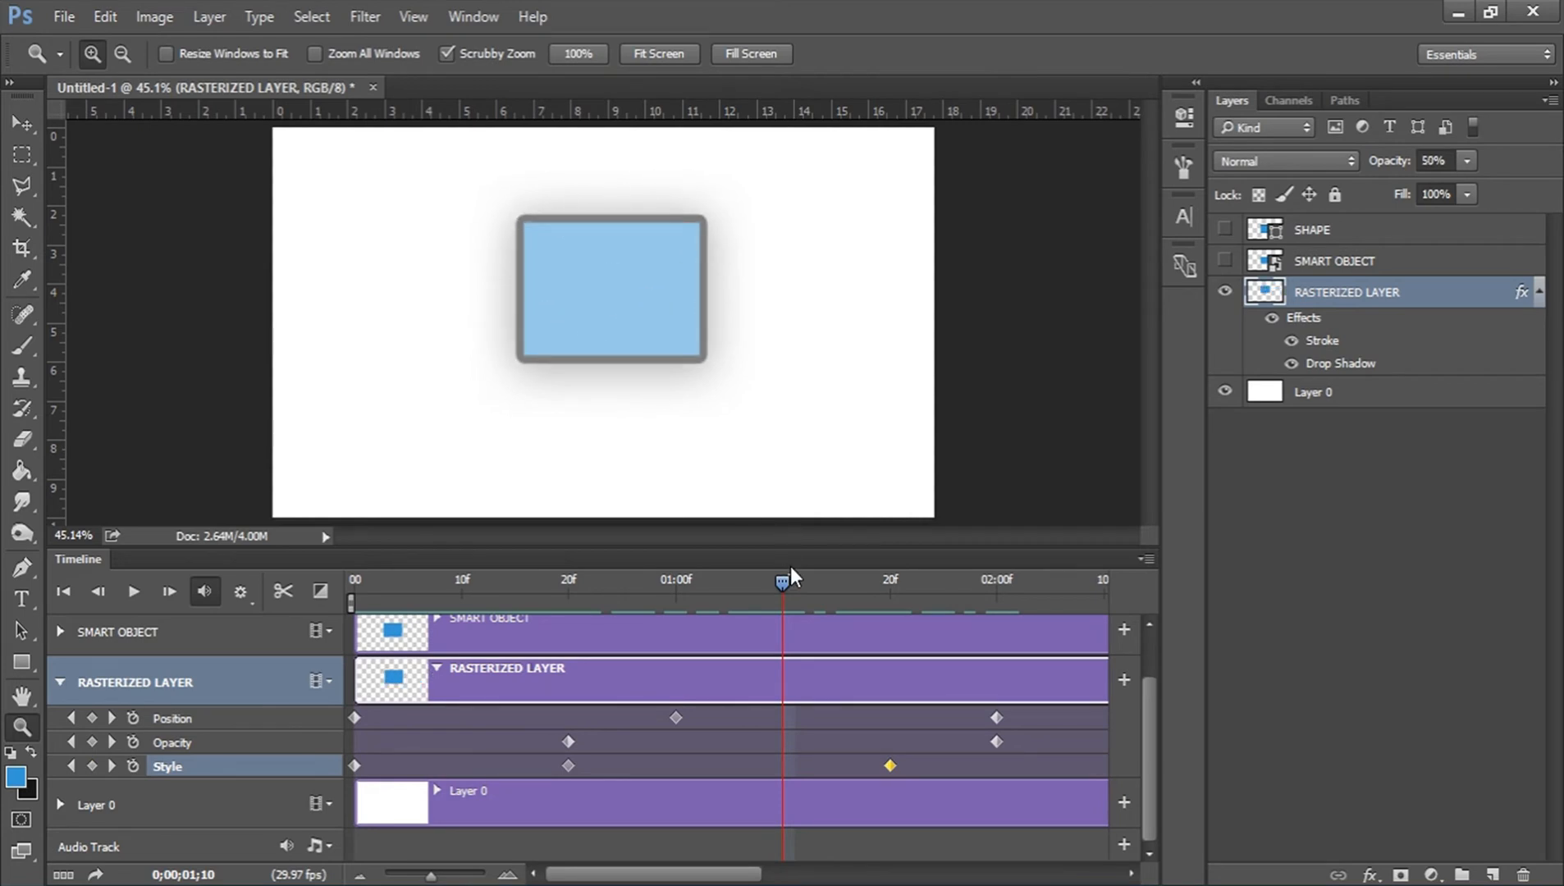
{"action": "left_click_drag", "start_coordinate": [793, 582], "coordinate": [920, 577]}
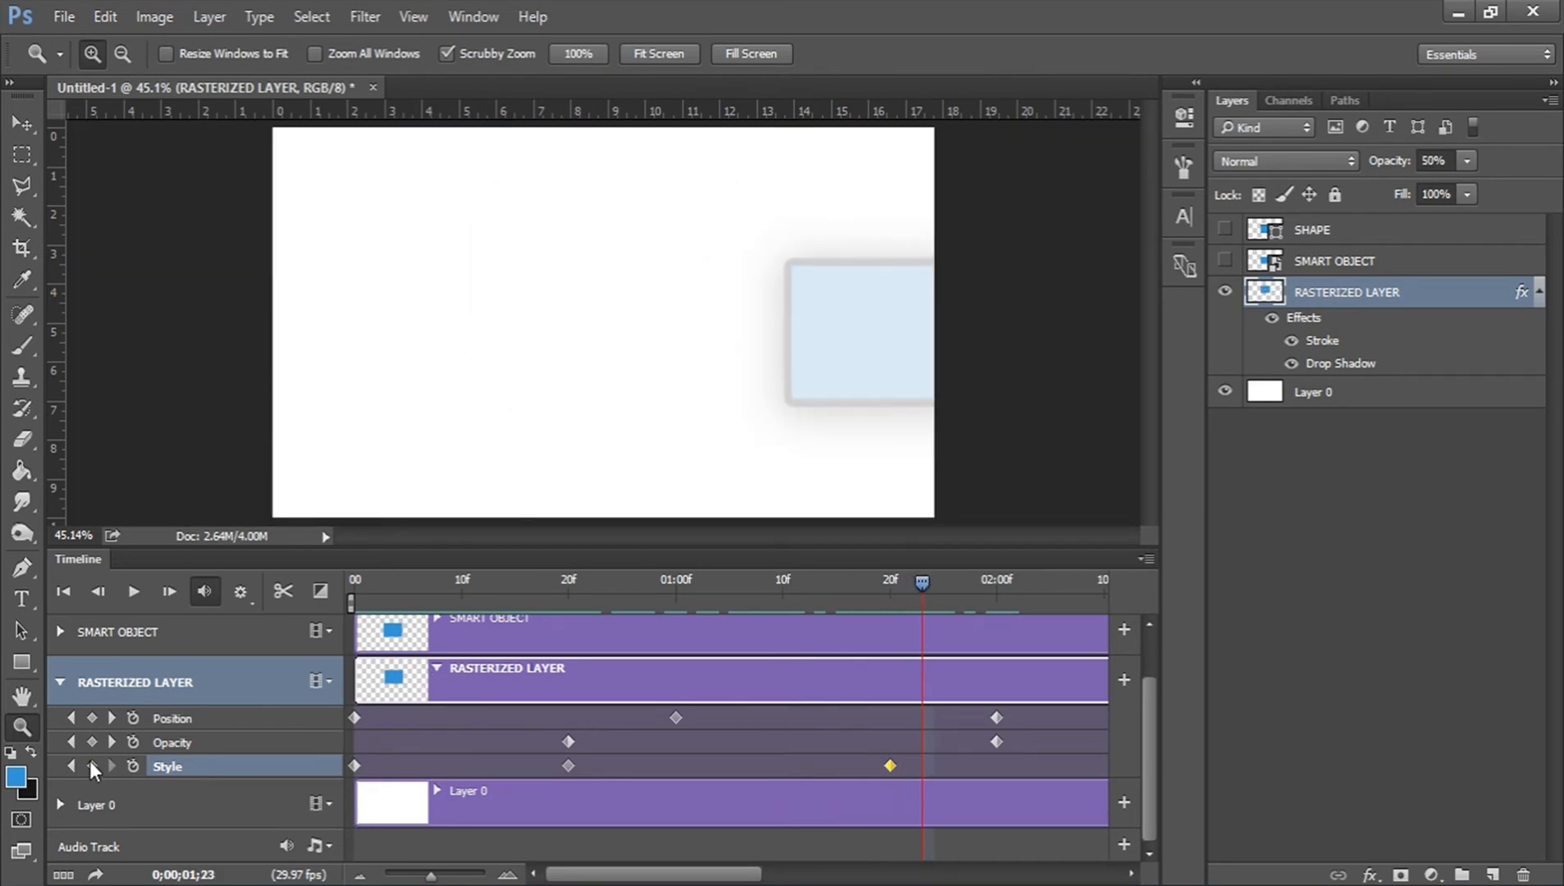
Hide RASTERIZED LAYER, show and select SMART OBJECT, and expand its keyframe properties in the timeline.
{"action": "left_click", "coordinate": [60, 683]}
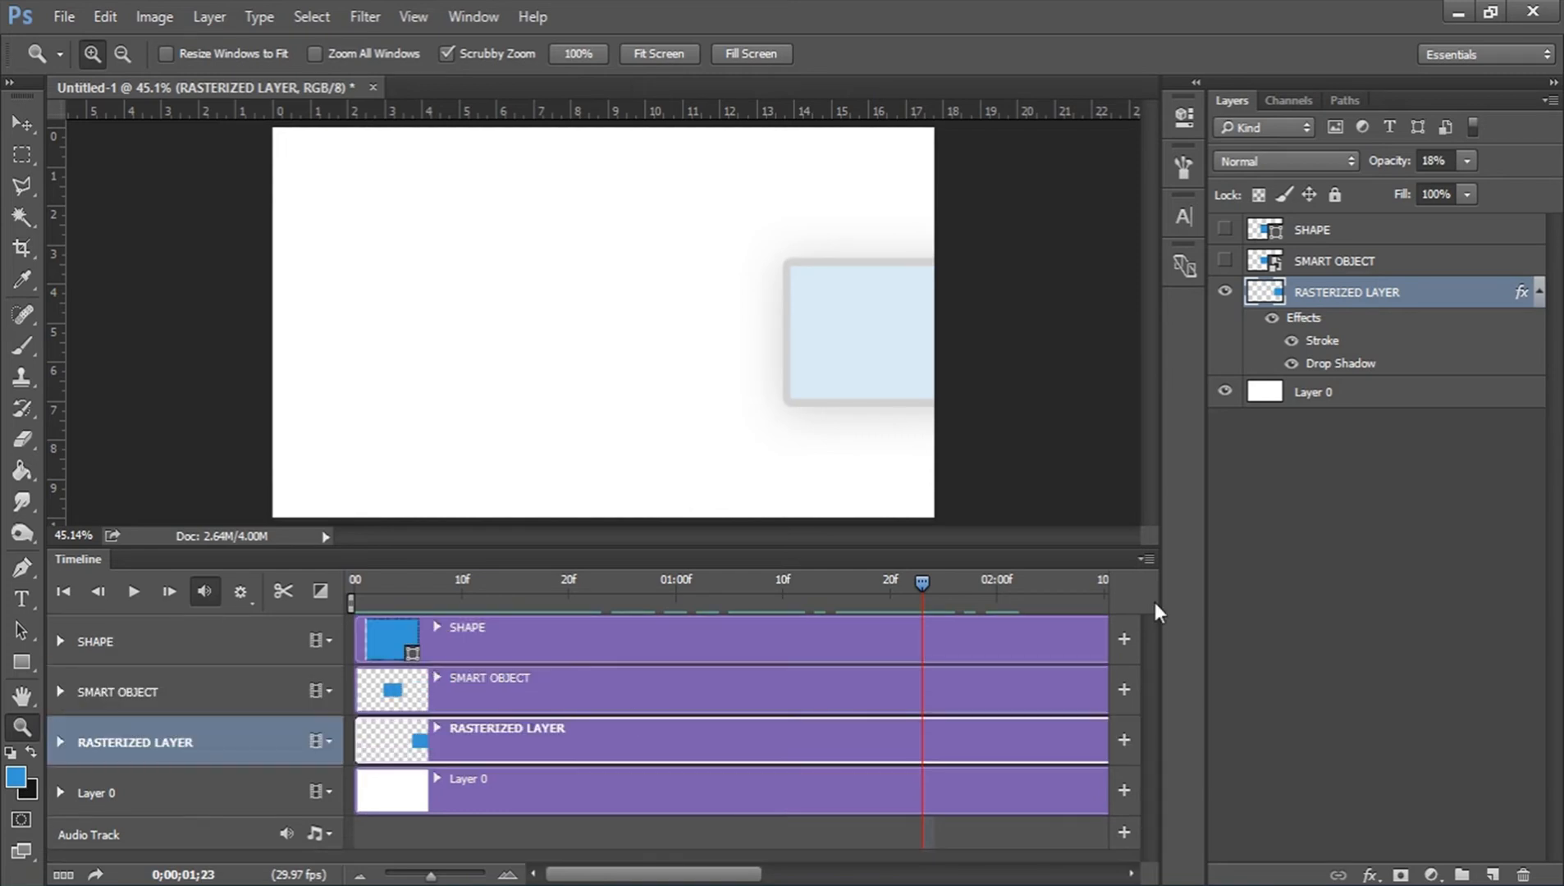
{"action": "left_click", "coordinate": [1542, 293]}
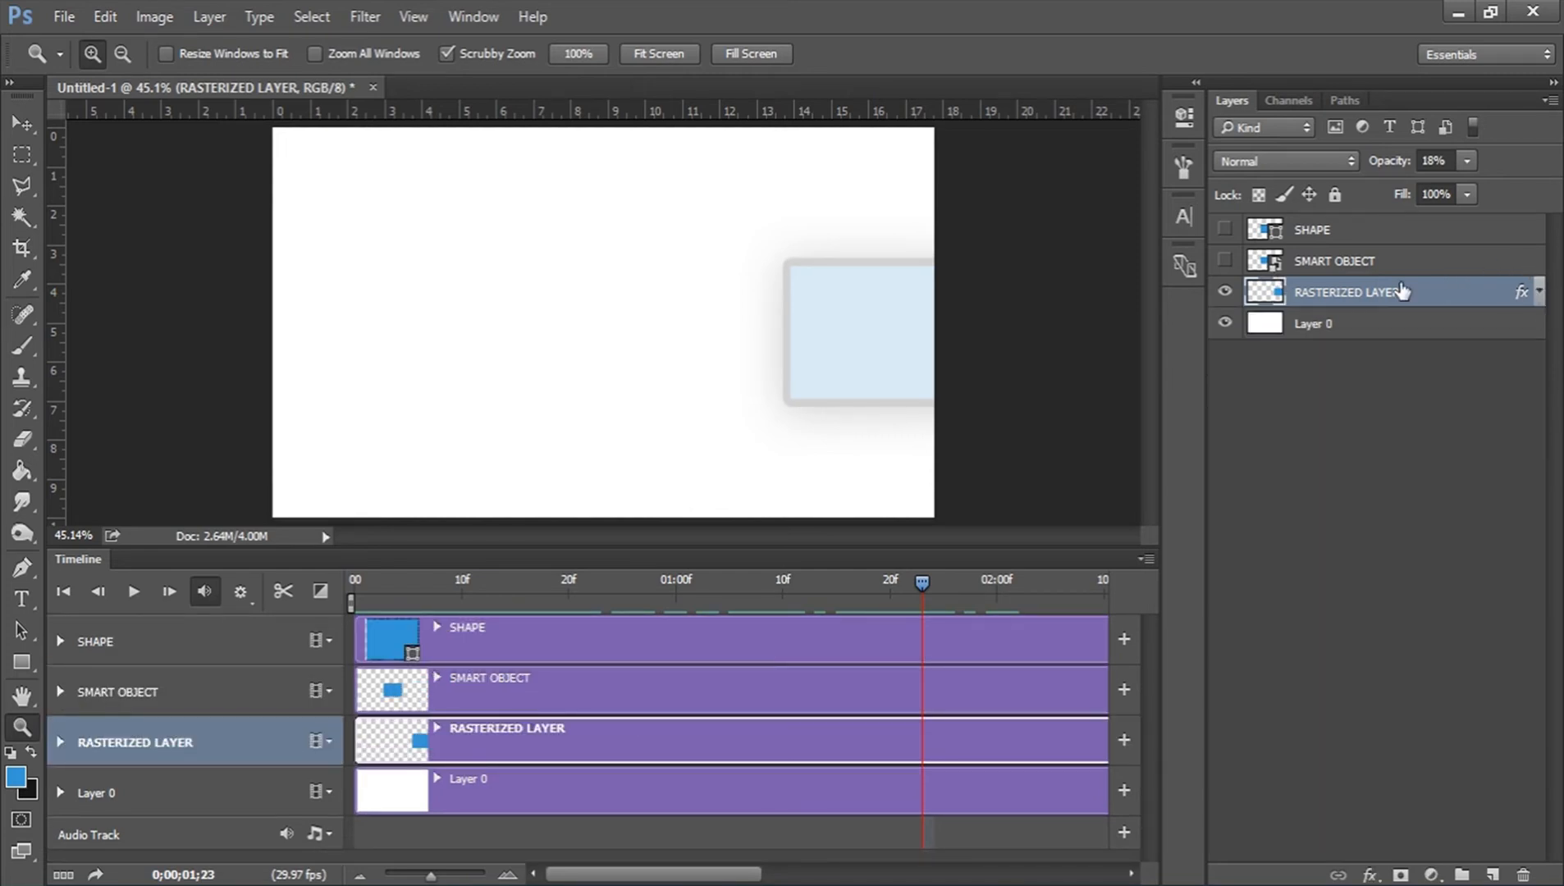
{"action": "left_click", "coordinate": [1224, 291]}
{"action": "left_click", "coordinate": [1225, 260]}
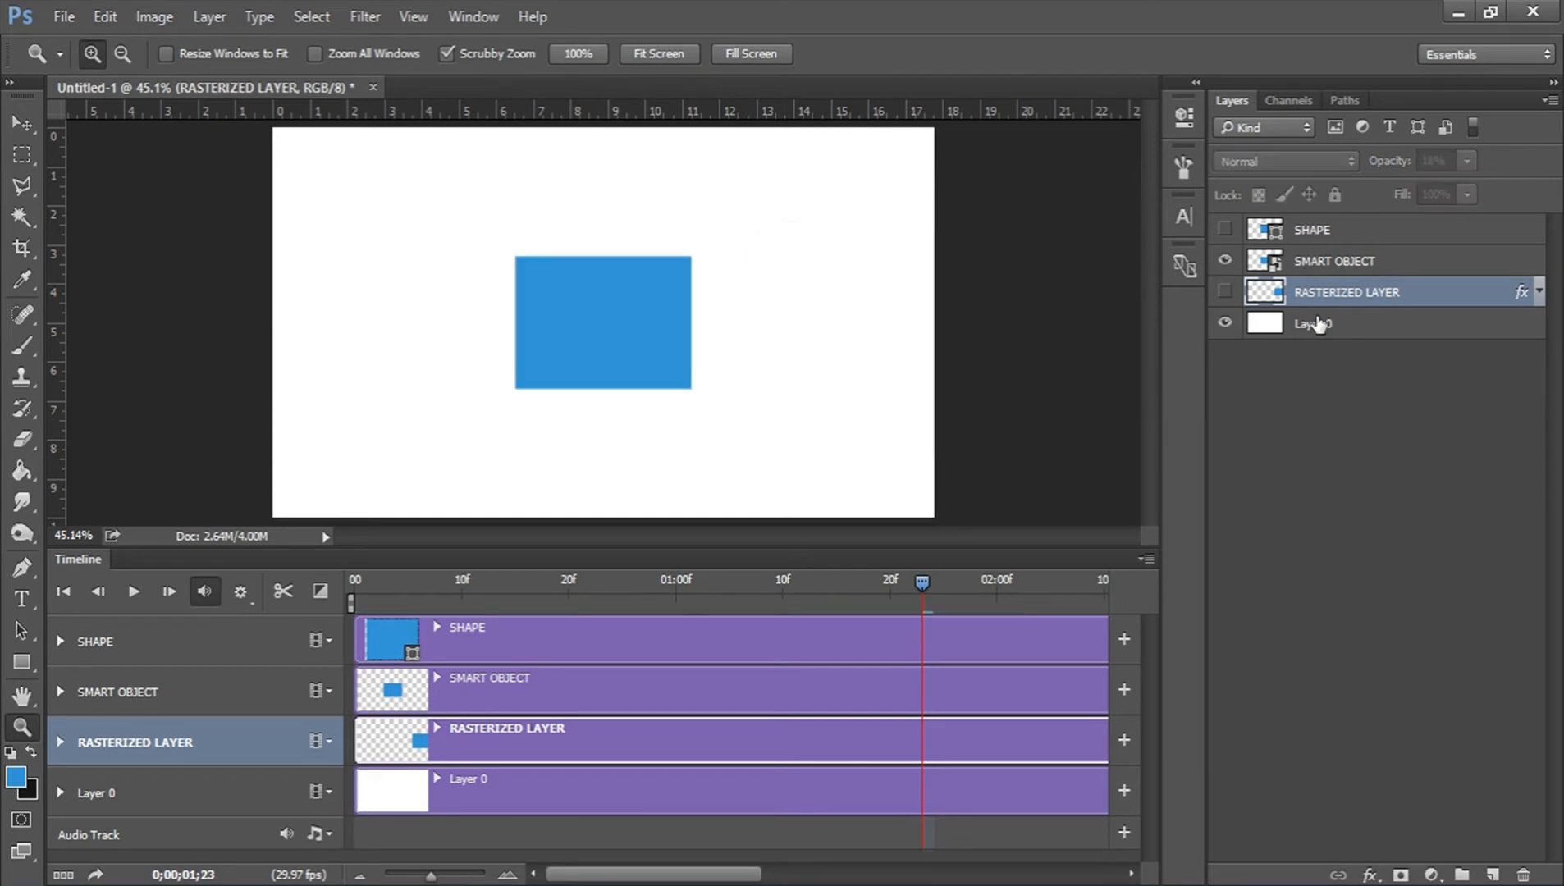
{"action": "left_click", "coordinate": [502, 676]}
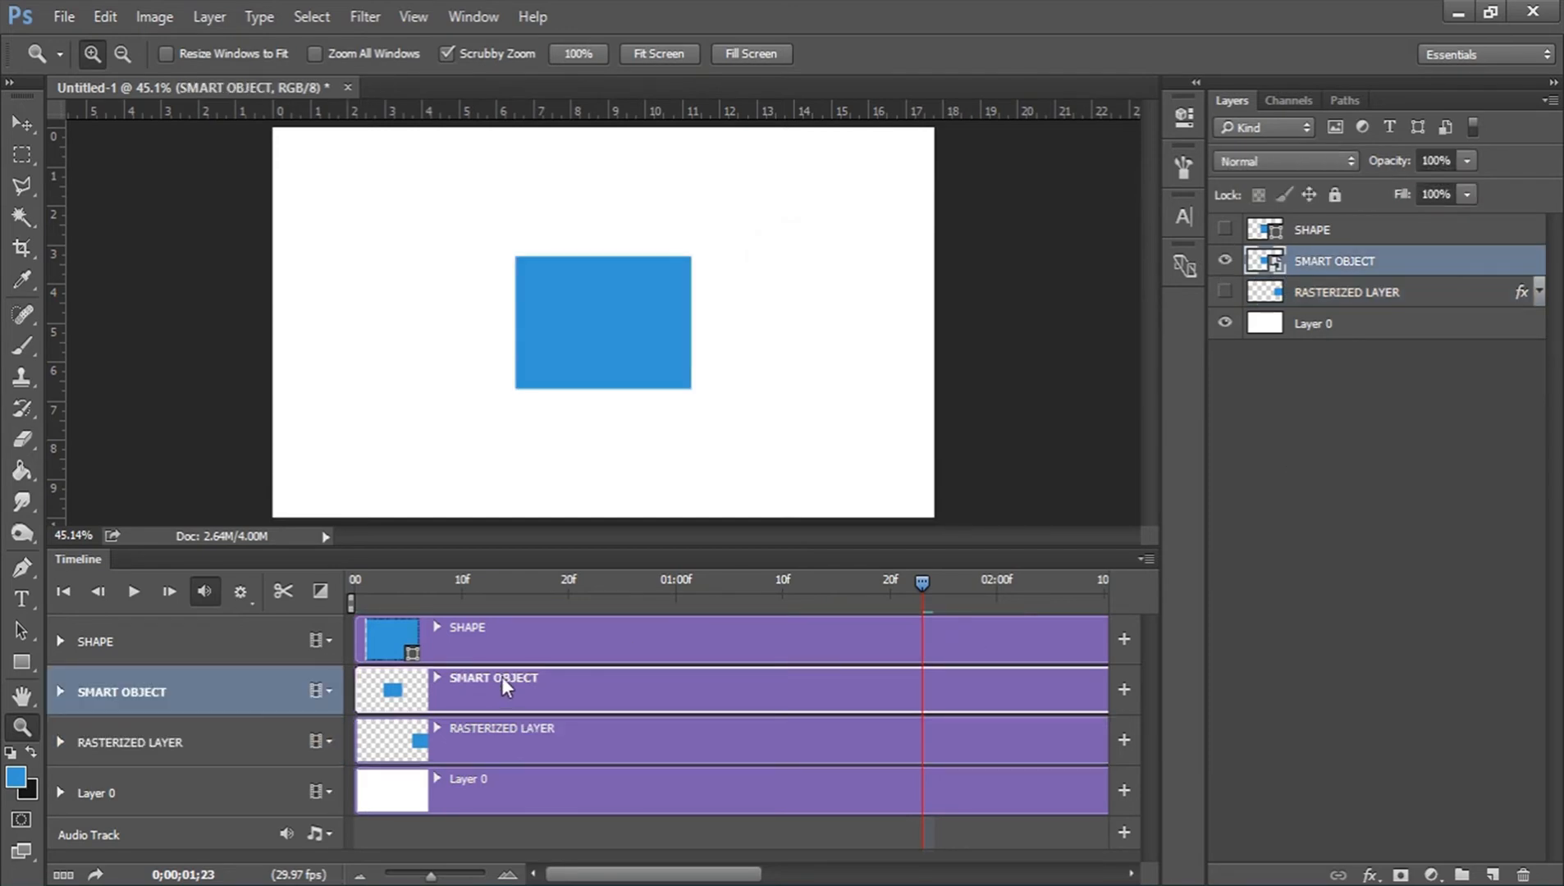
{"action": "left_click", "coordinate": [61, 691]}
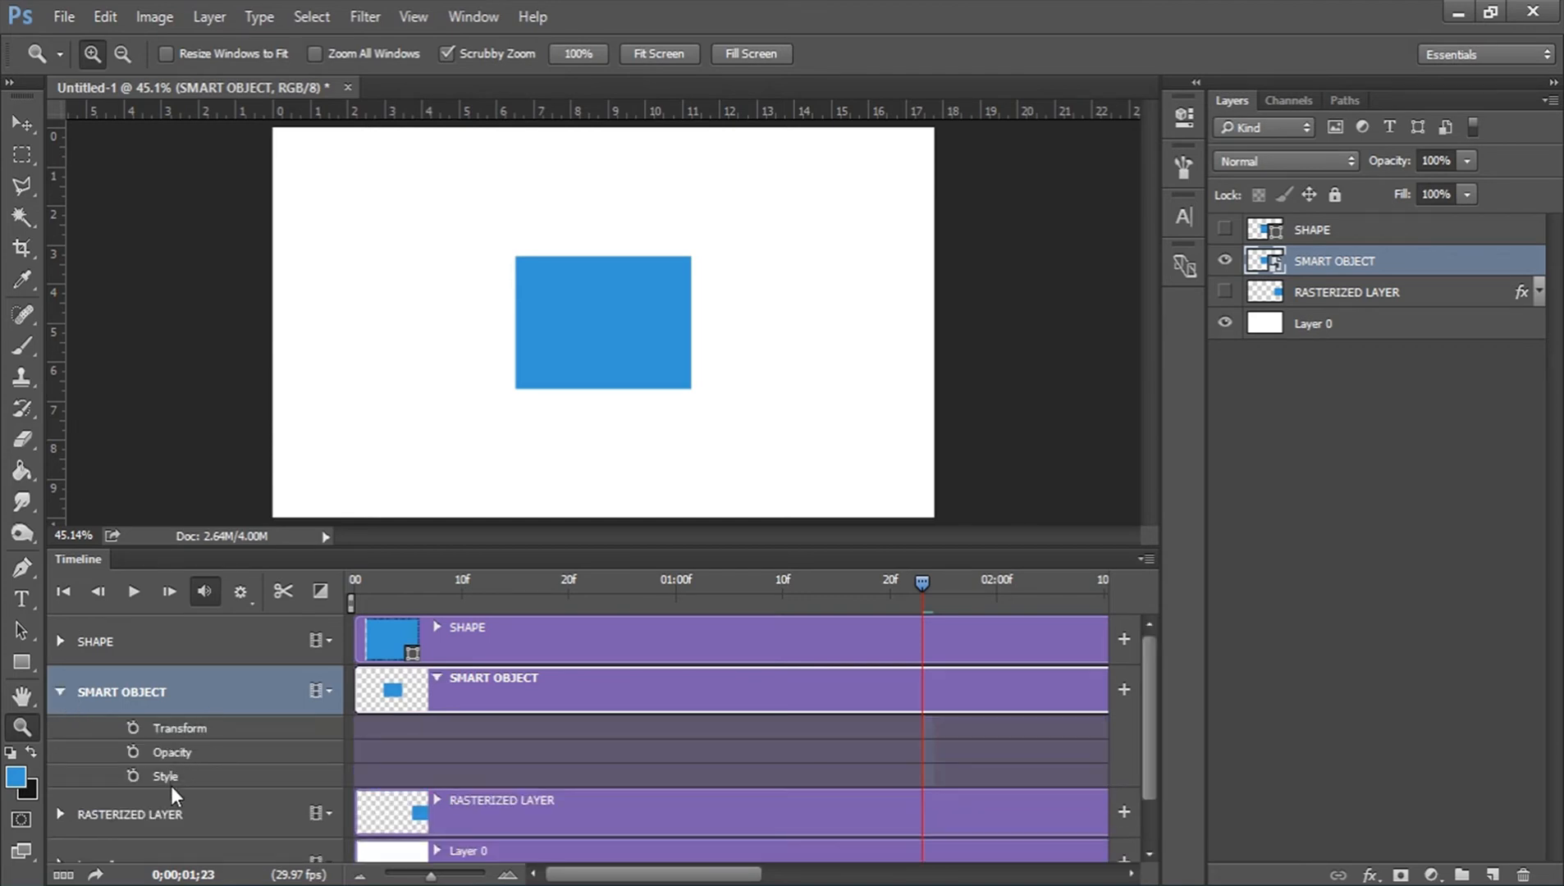
Enable Transform keyframing for SMART OBJECT at 0;00 and enlarge it toward the lower right at 01:00f to about 163% height.
{"action": "left_click_drag", "start_coordinate": [511, 582], "coordinate": [357, 576]}
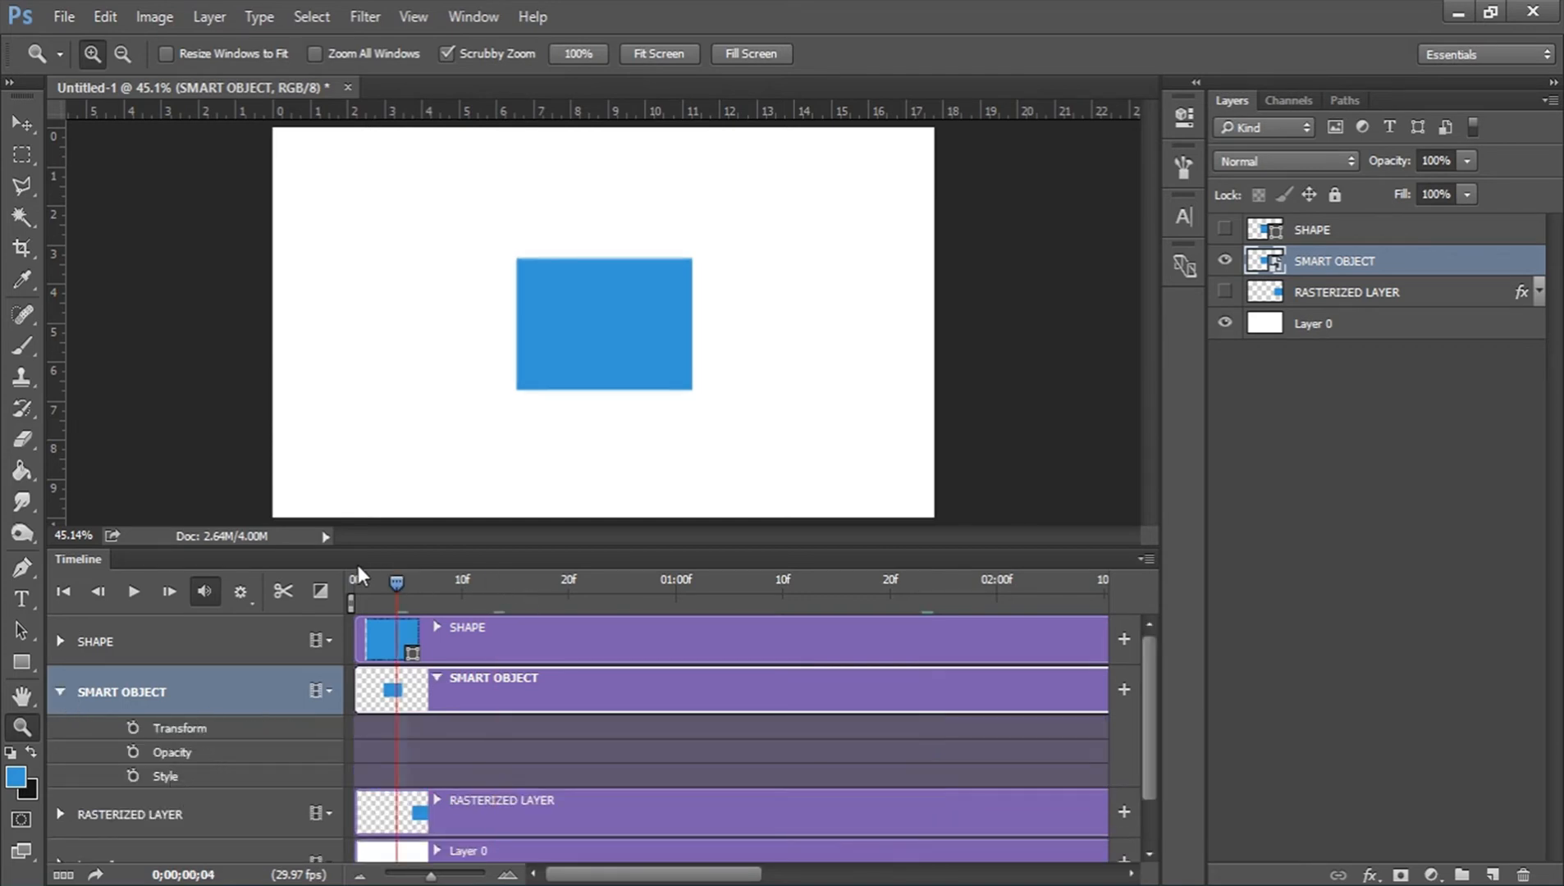
{"action": "left_click", "coordinate": [133, 728]}
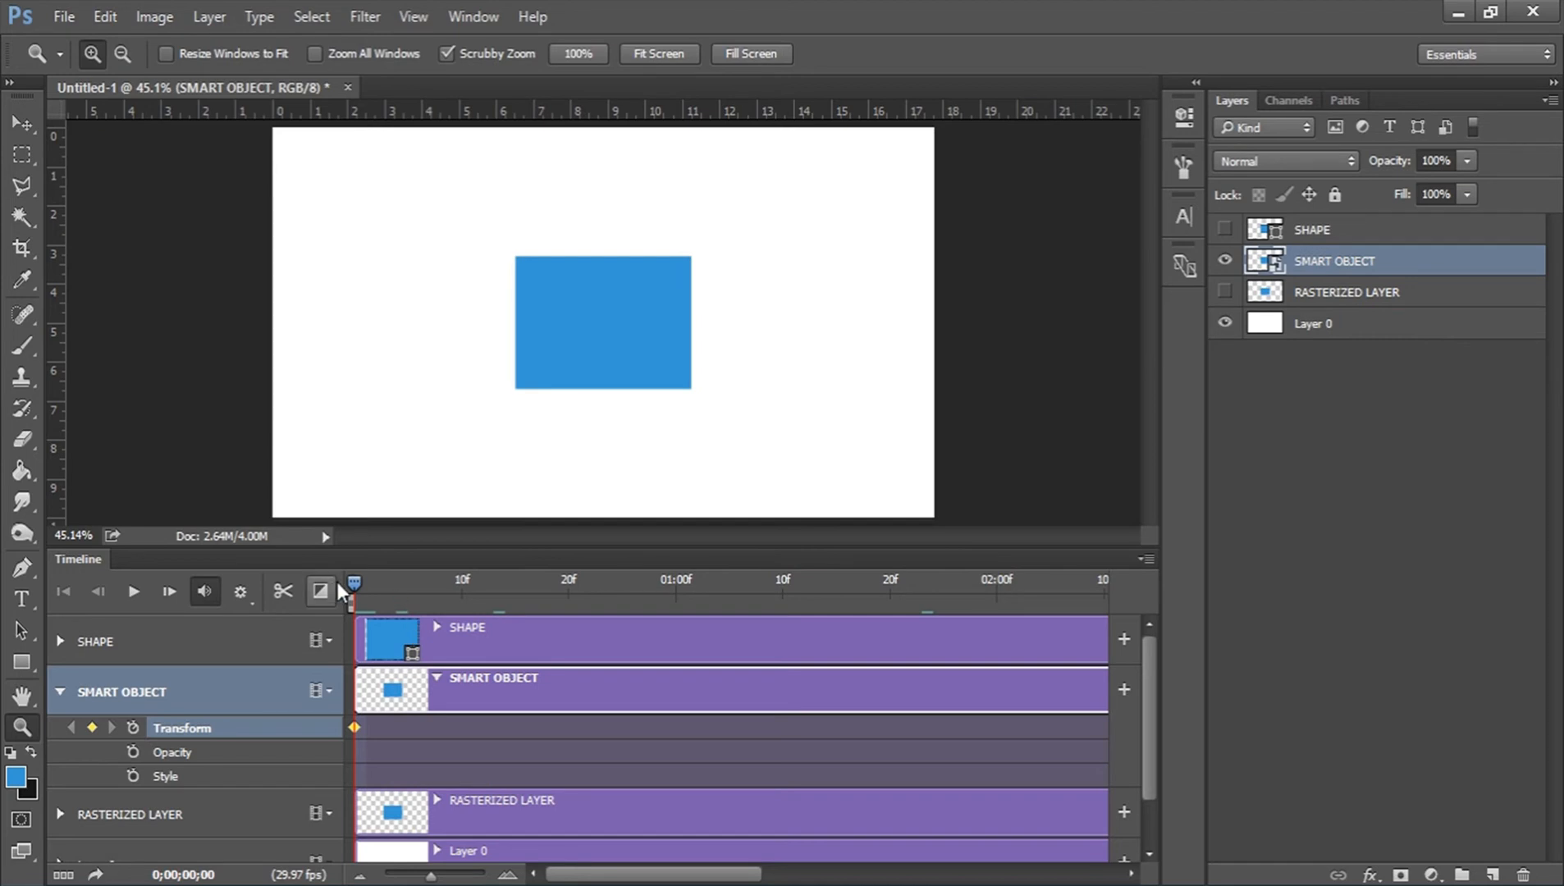
{"action": "left_click_drag", "start_coordinate": [354, 565], "coordinate": [675, 585]}
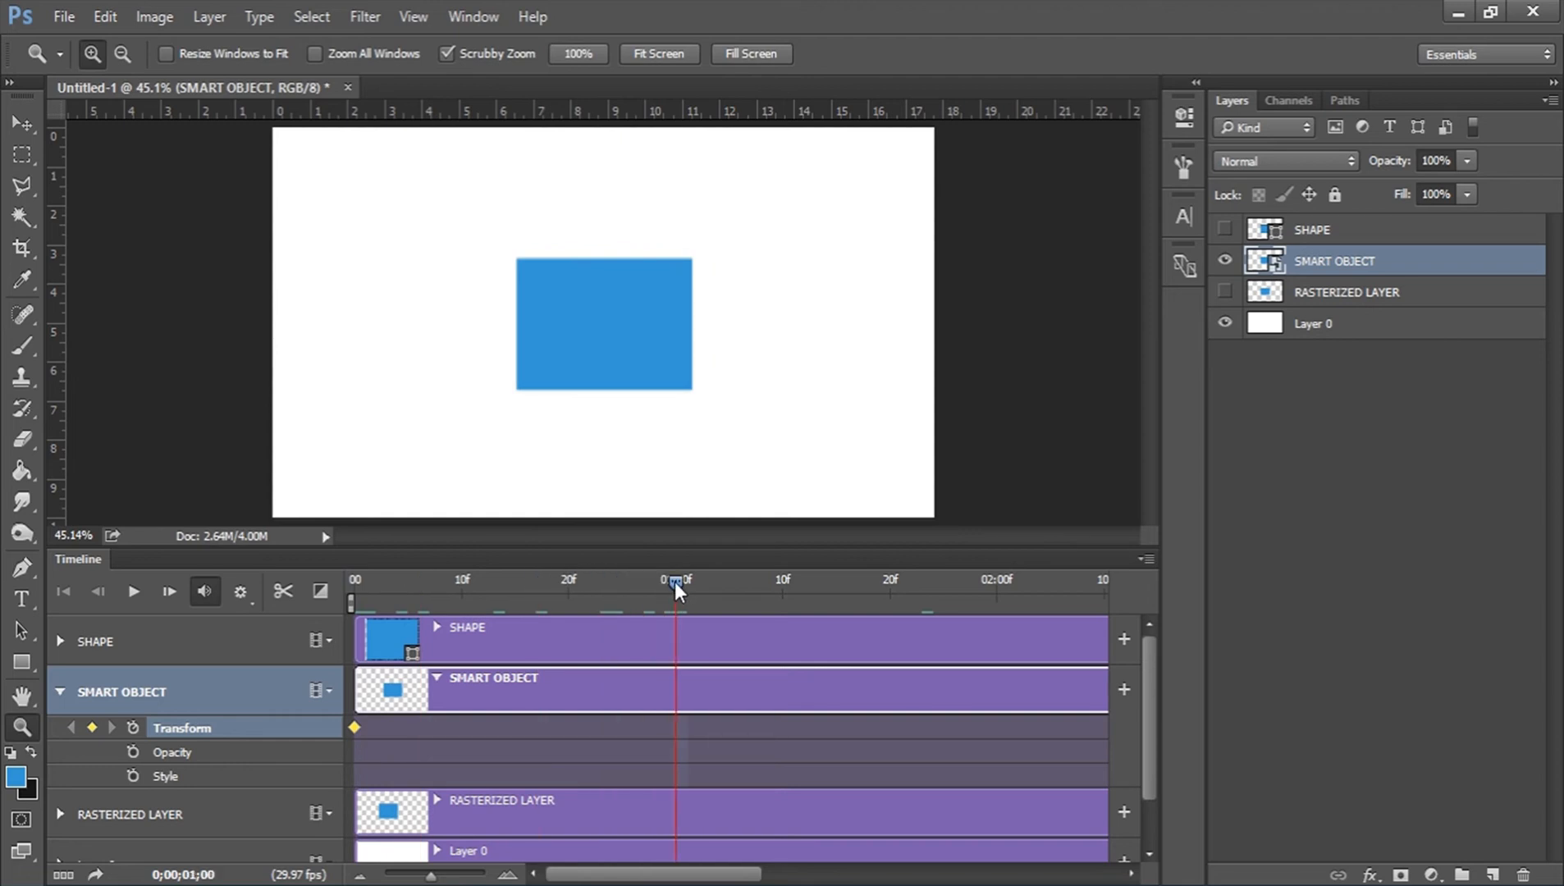
{"action": "left_click", "coordinate": [37, 123]}
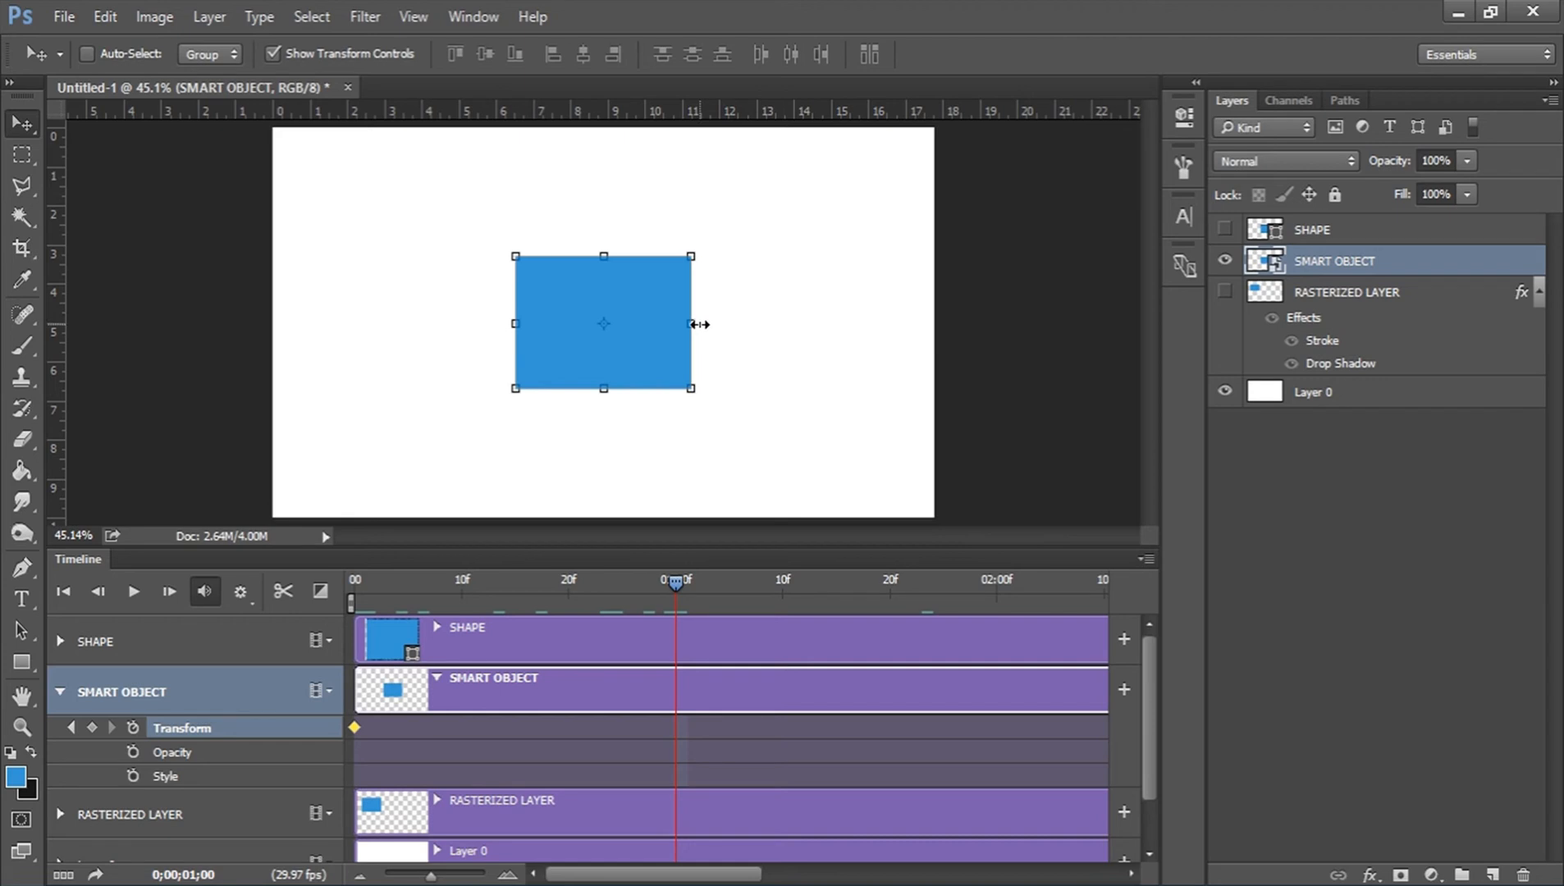
{"action": "left_click_drag", "start_coordinate": [695, 395], "coordinate": [855, 479]}
{"action": "left_click", "coordinate": [811, 55]}
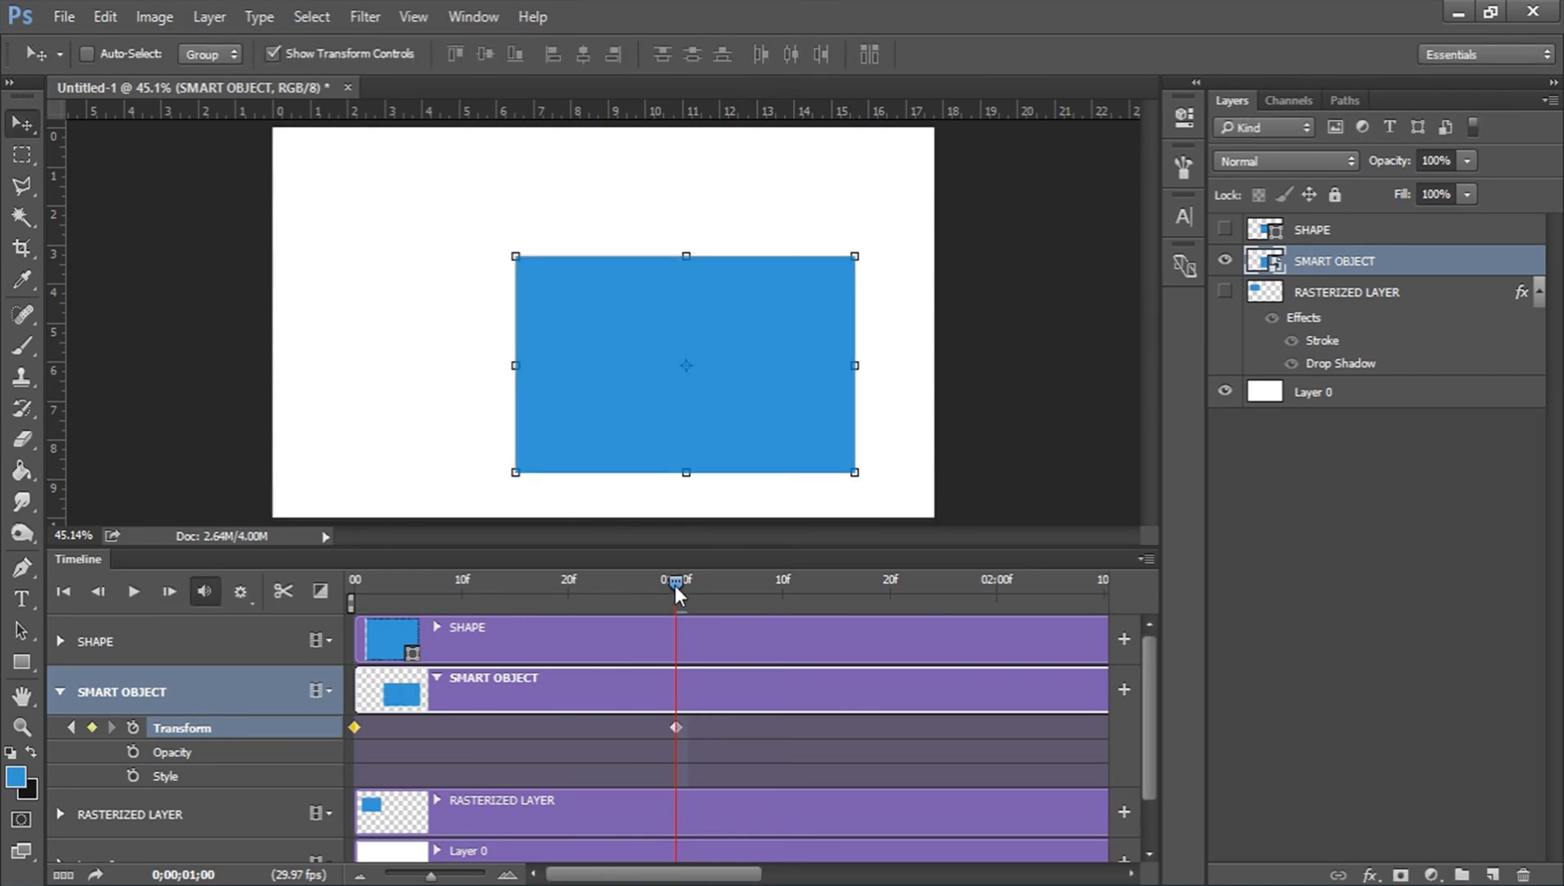
Add a Transform keyframe to SMART OBJECT at 02:00f with about 15% width and 236% height, and preview the animation.
{"action": "left_click_drag", "start_coordinate": [674, 586], "coordinate": [1001, 573]}
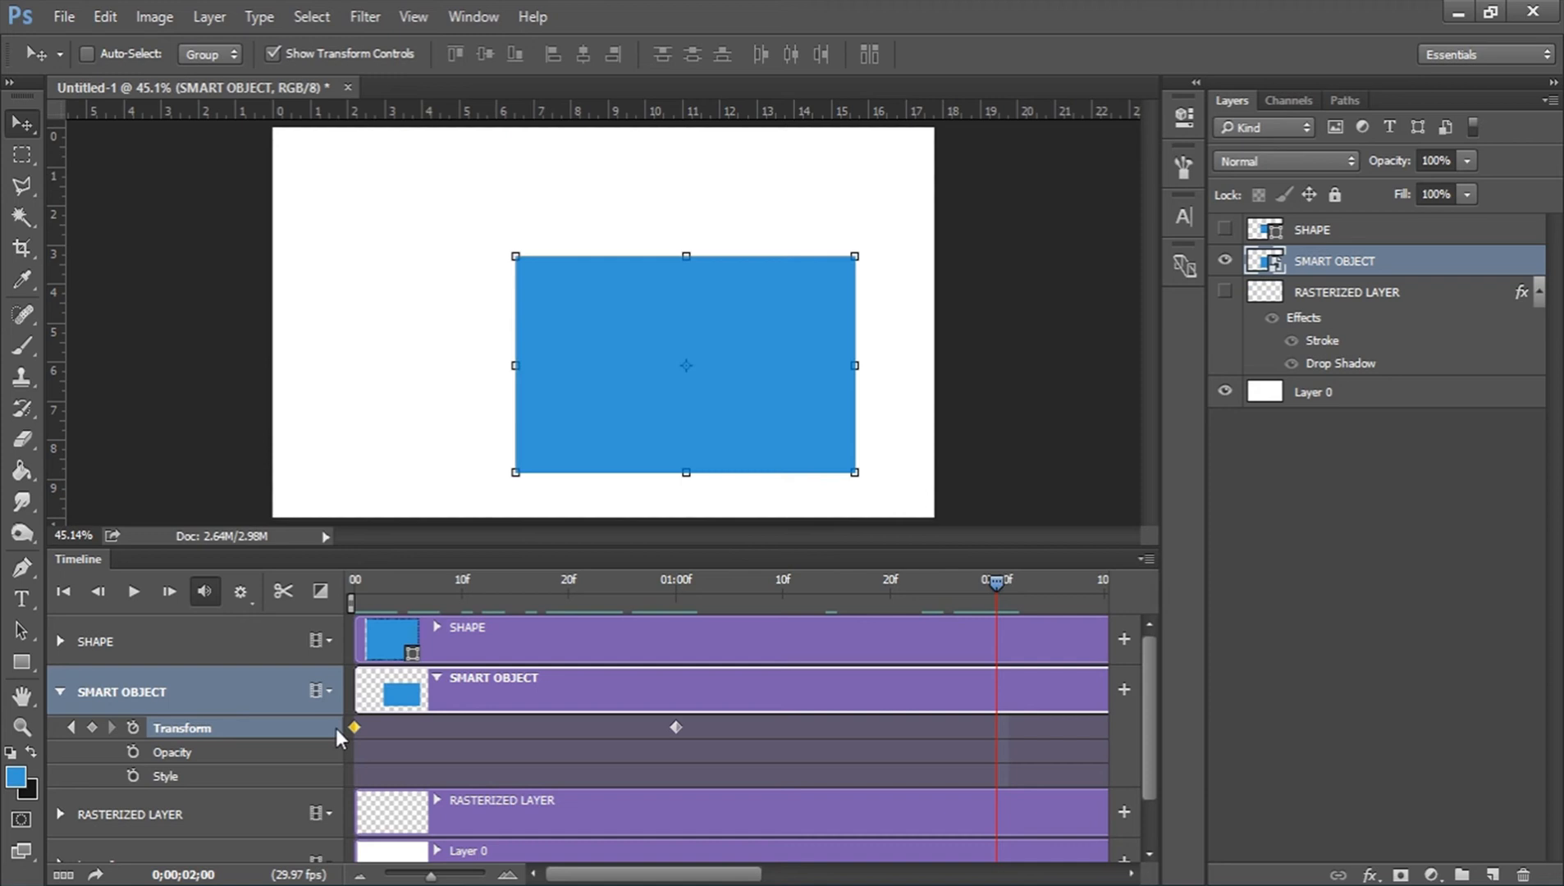
{"action": "left_click", "coordinate": [88, 726]}
{"action": "left_click_drag", "start_coordinate": [861, 364], "coordinate": [550, 357]}
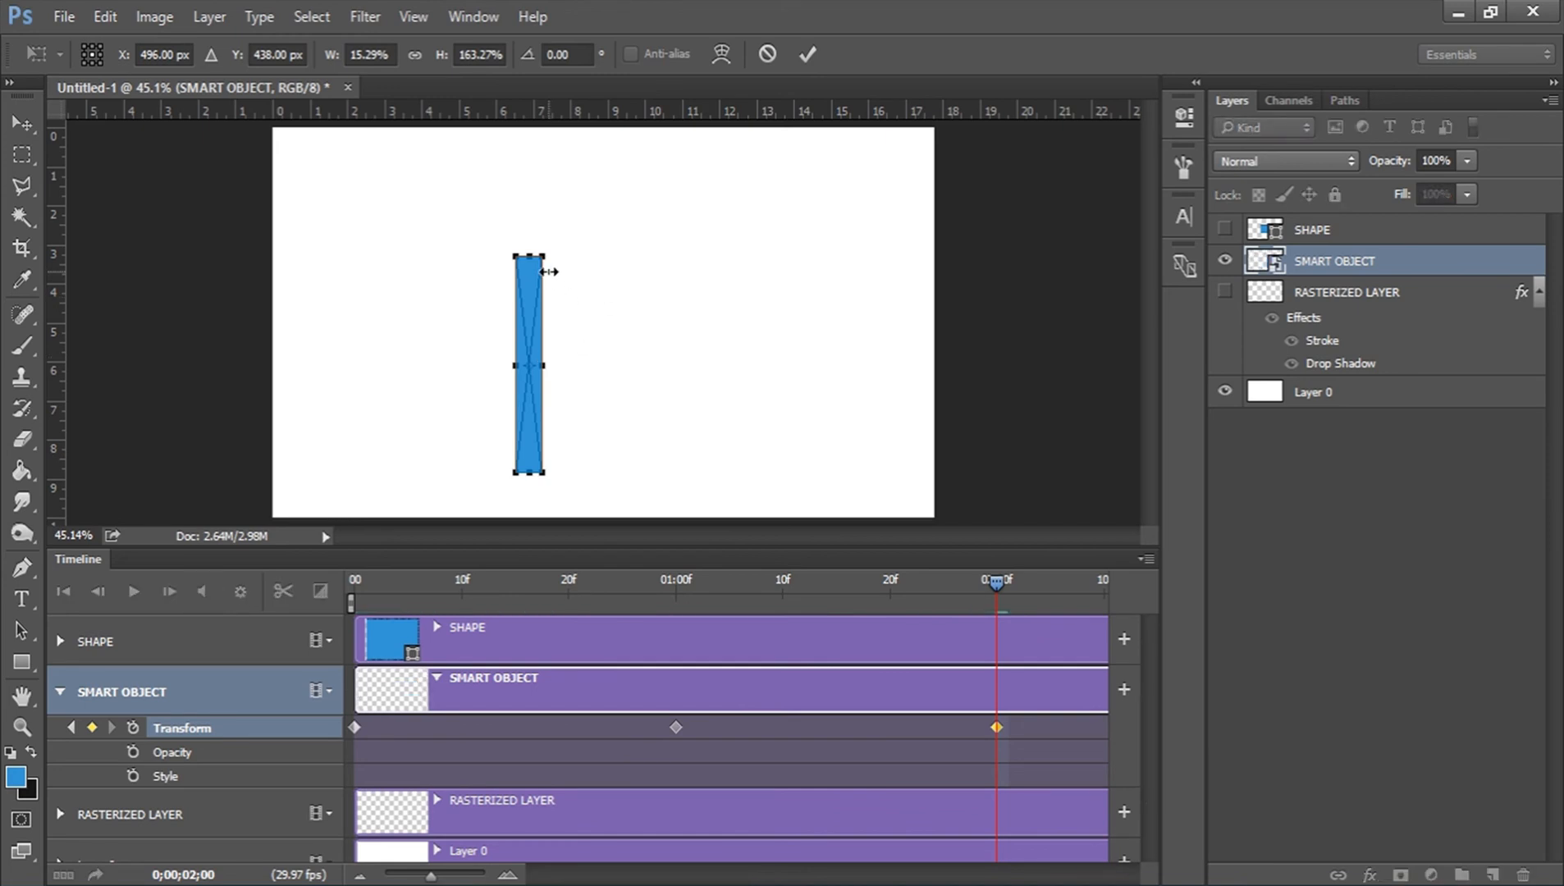
{"action": "left_click_drag", "start_coordinate": [528, 256], "coordinate": [539, 163]}
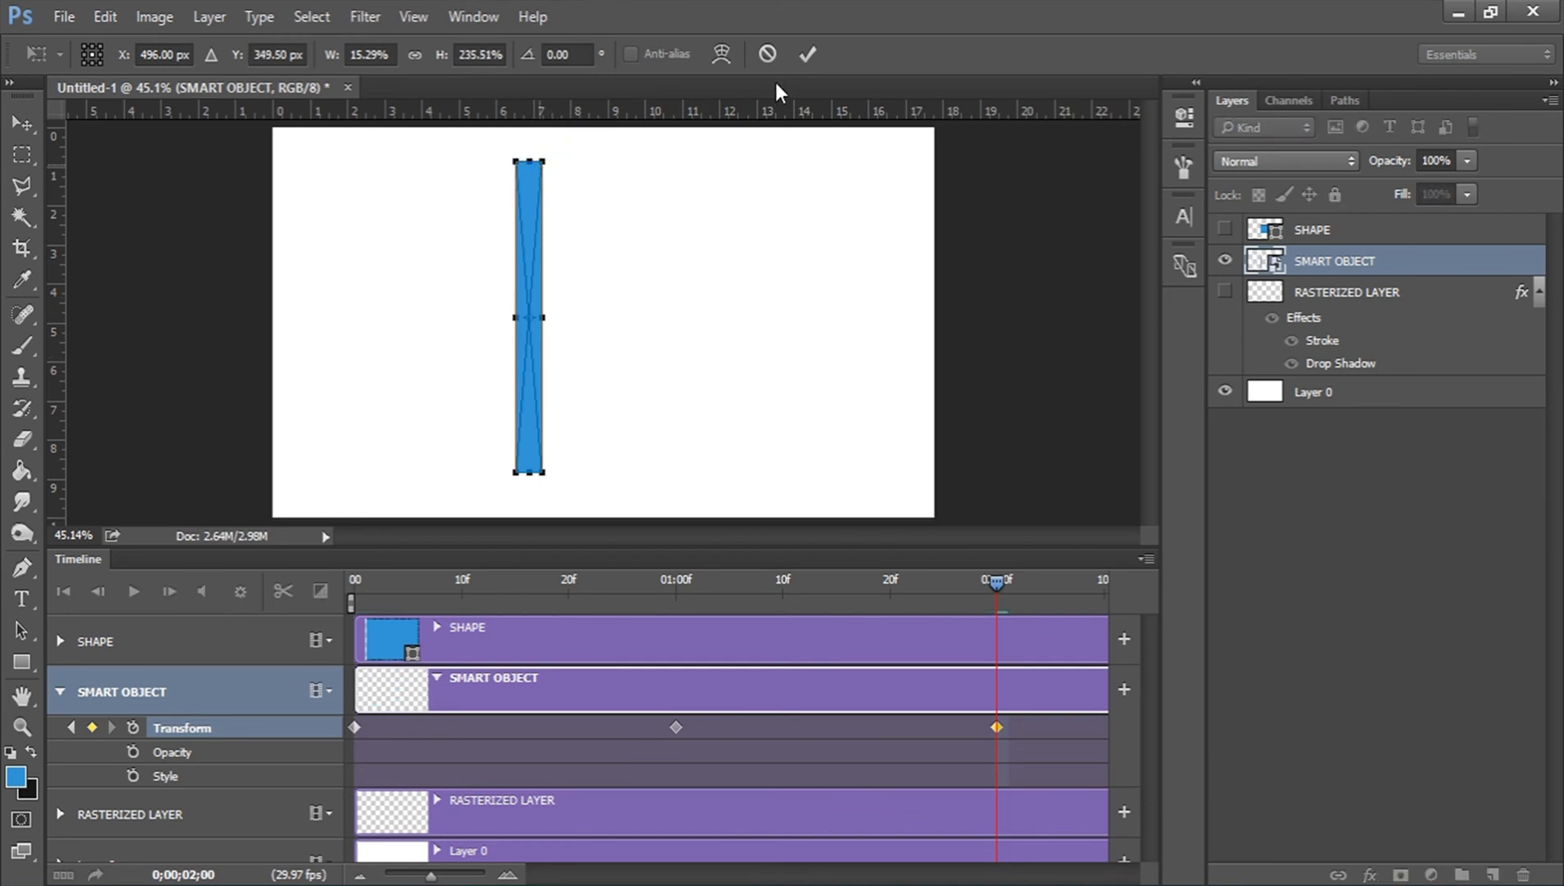
{"action": "left_click", "coordinate": [806, 54]}
{"action": "mouse_move", "coordinate": [990, 580]}
{"action": "left_mouse_down"}
{"action": "mouse_move", "coordinate": [692, 559]}
{"action": "mouse_move", "coordinate": [353, 595]}
{"action": "mouse_move", "coordinate": [611, 570]}
{"action": "mouse_move", "coordinate": [1007, 581]}
{"action": "left_mouse_up"}
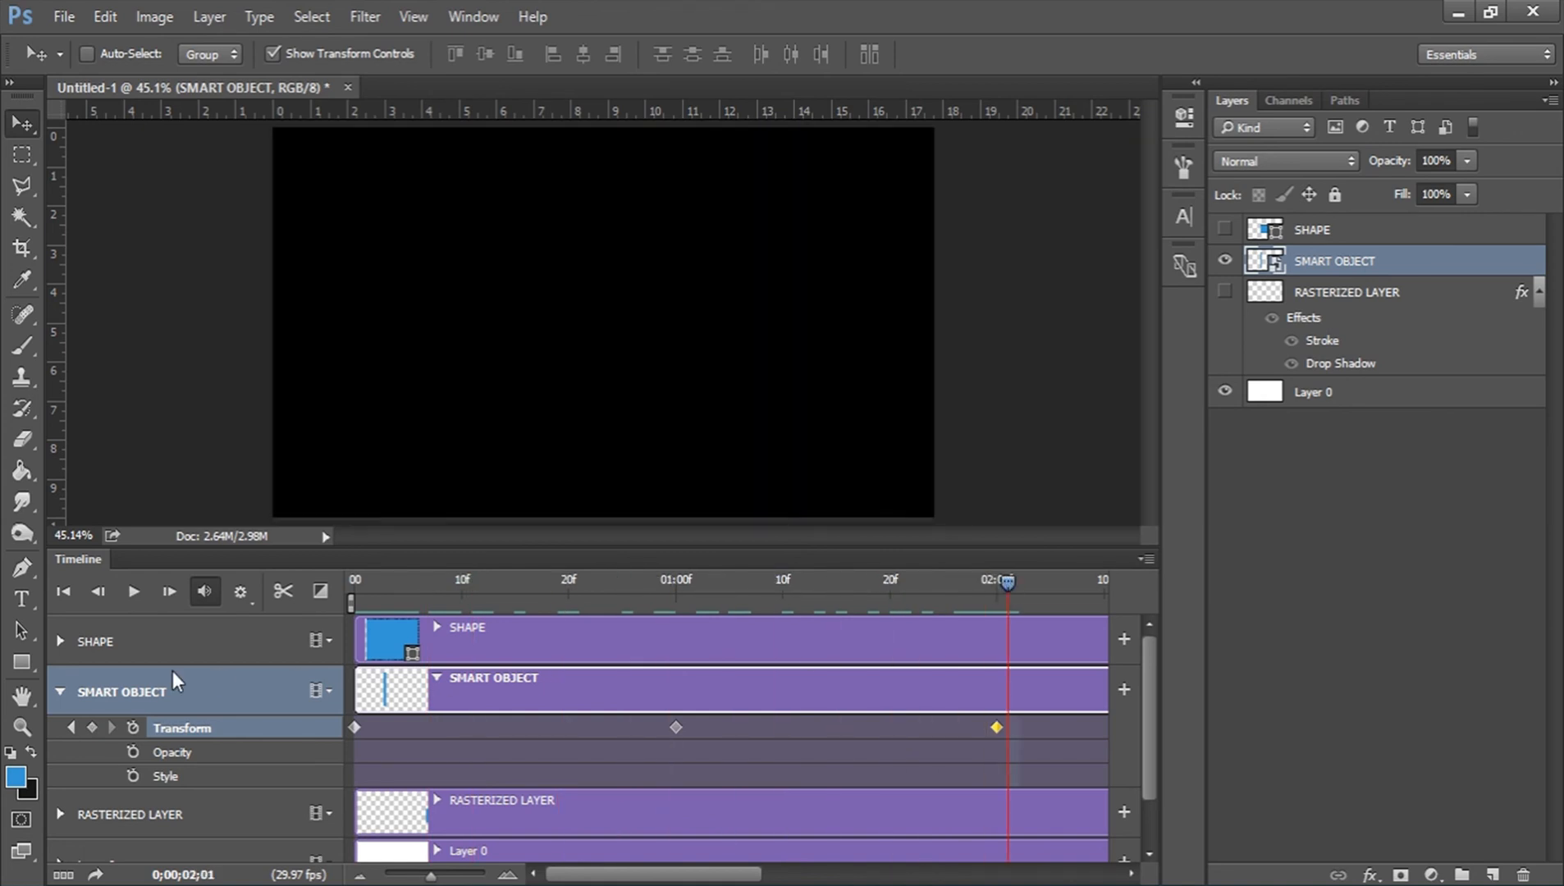
Hide SMART OBJECT, show and select SHAPE, and expand its keyframe properties in the timeline.
{"action": "left_click", "coordinate": [58, 689]}
{"action": "left_click", "coordinate": [872, 628]}
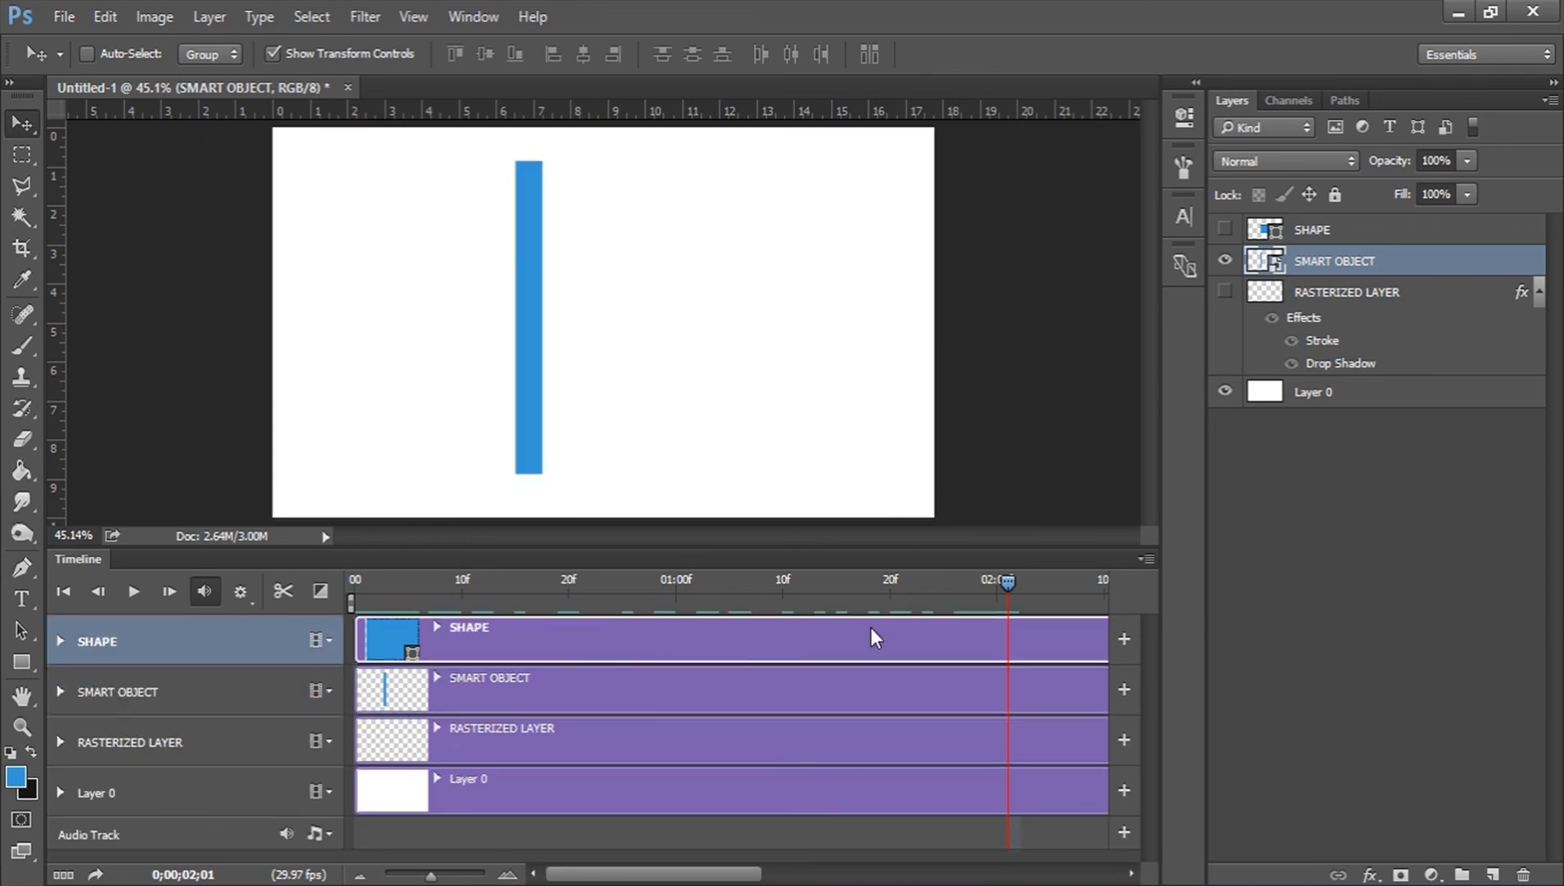
{"action": "left_click", "coordinate": [1225, 230]}
{"action": "left_click", "coordinate": [1224, 292]}
{"action": "left_click", "coordinate": [1225, 261]}
{"action": "left_click", "coordinate": [1225, 292]}
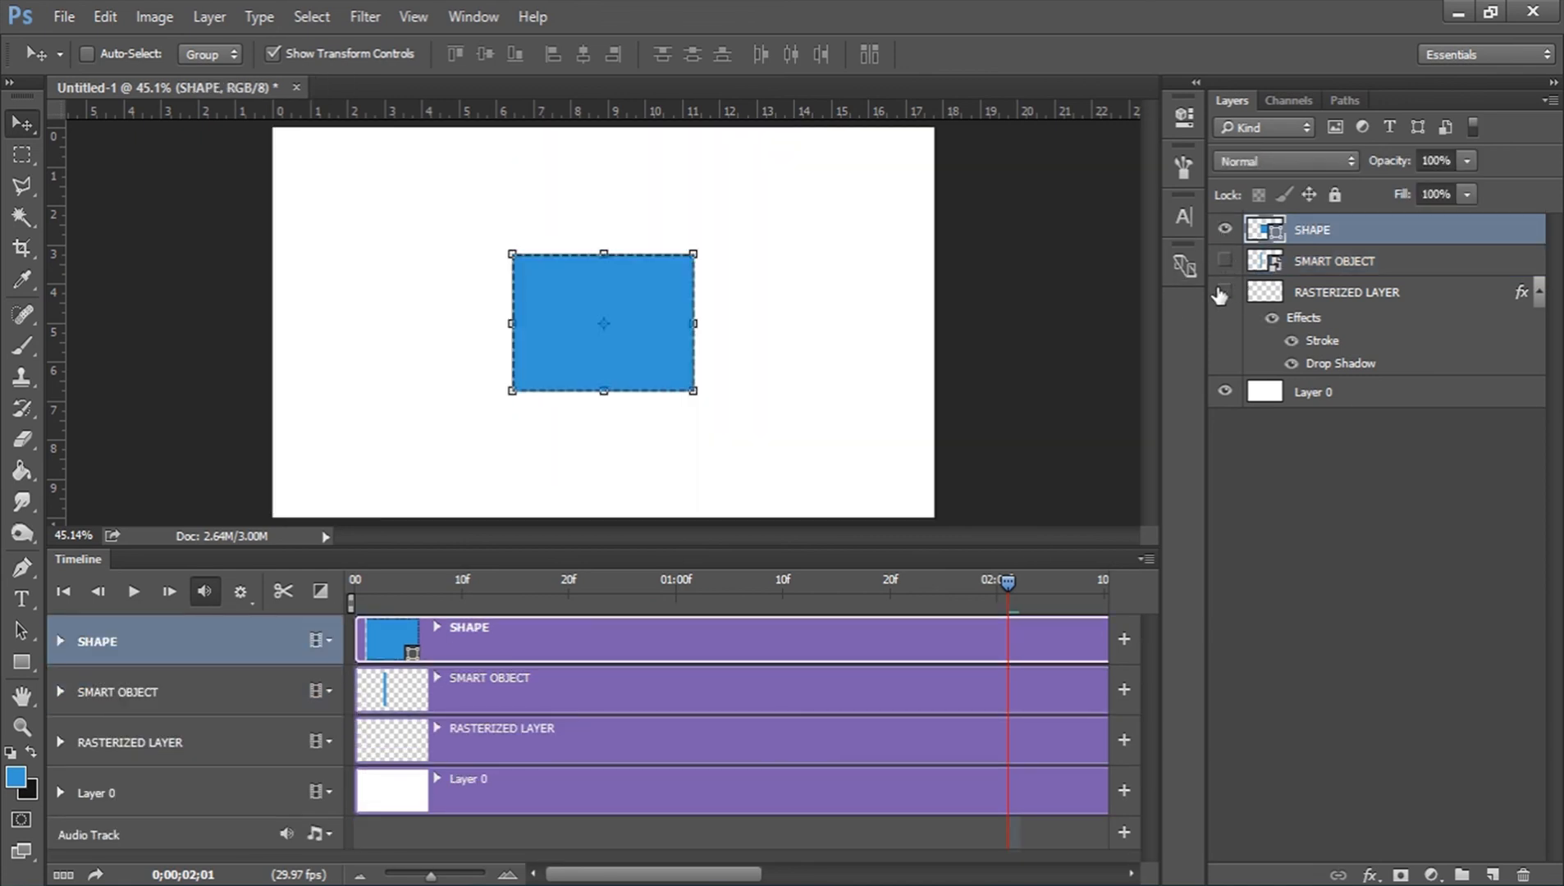
{"action": "left_click", "coordinate": [1539, 293]}
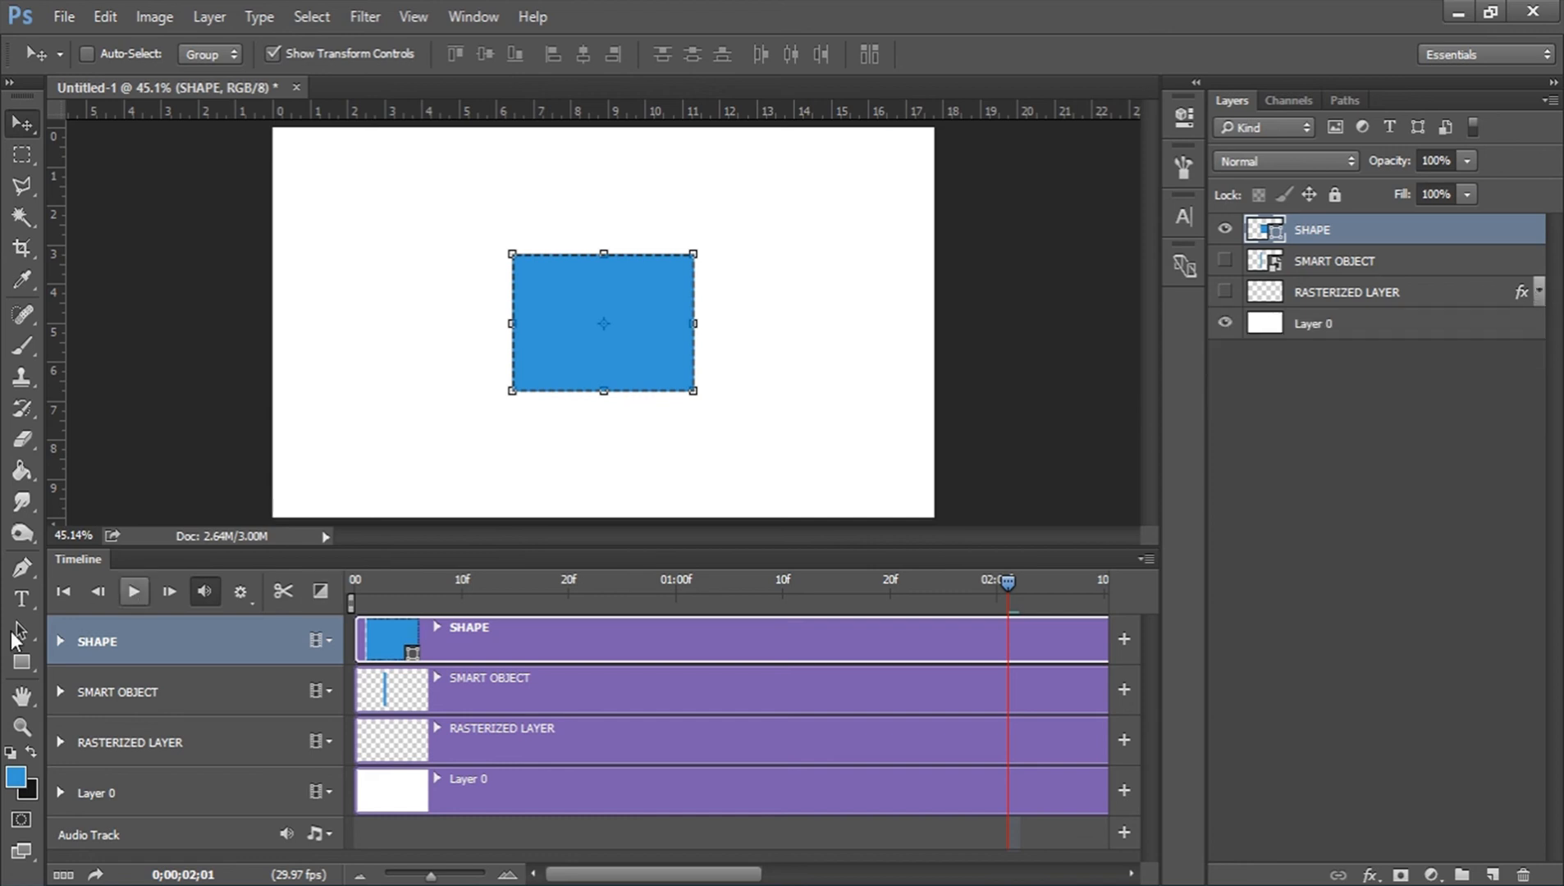
{"action": "left_click", "coordinate": [59, 641]}
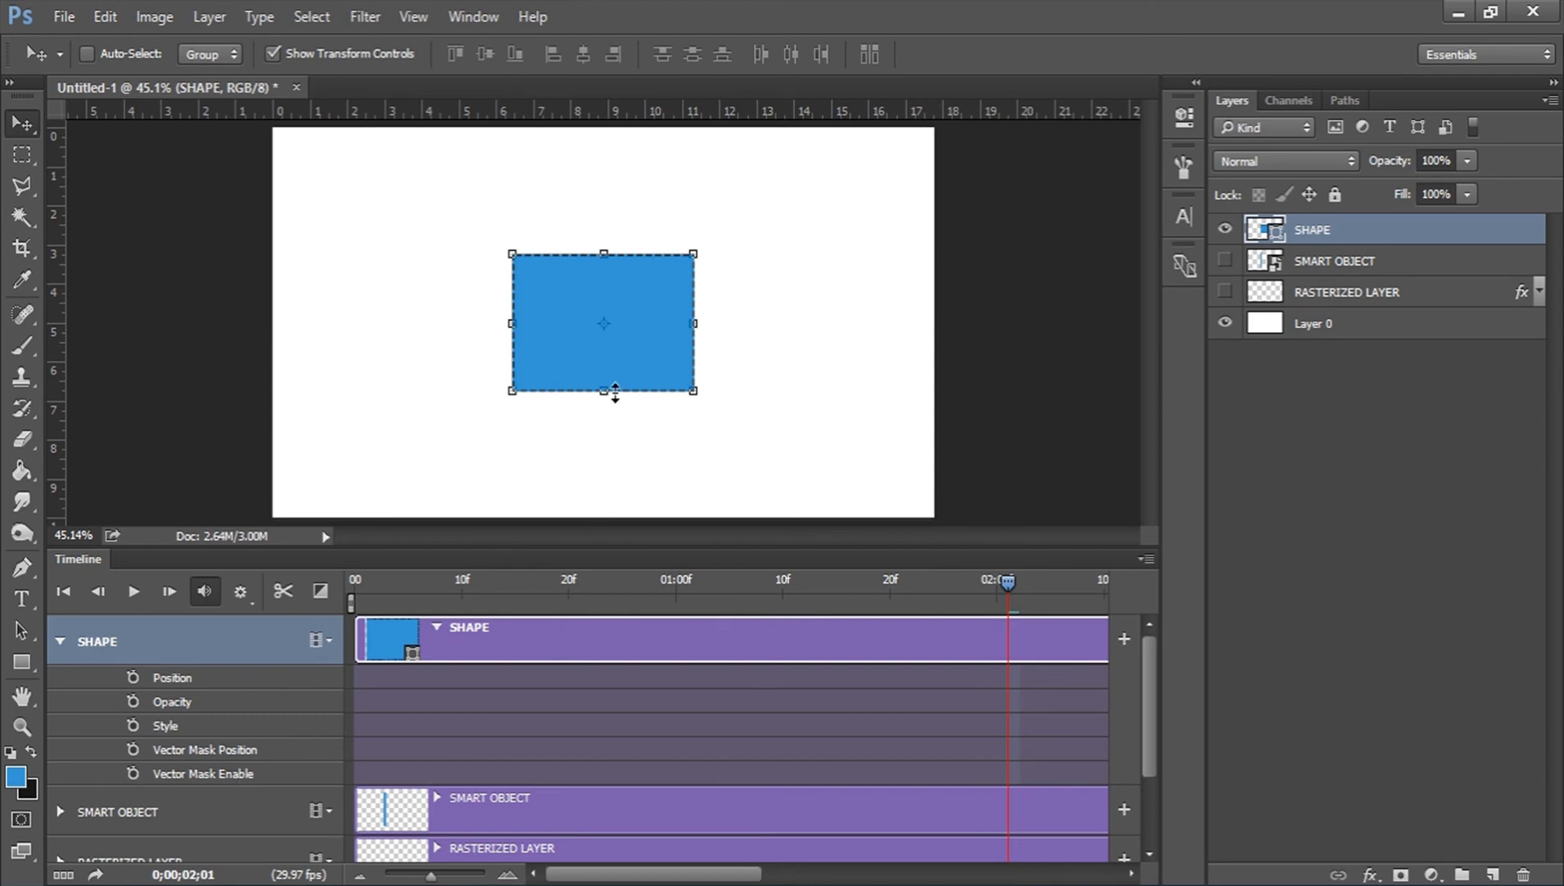
Move SHAPE's rectangle slightly downward at 0;00 and show SMART OBJECT beneath it for comparison.
{"action": "left_click", "coordinate": [355, 579]}
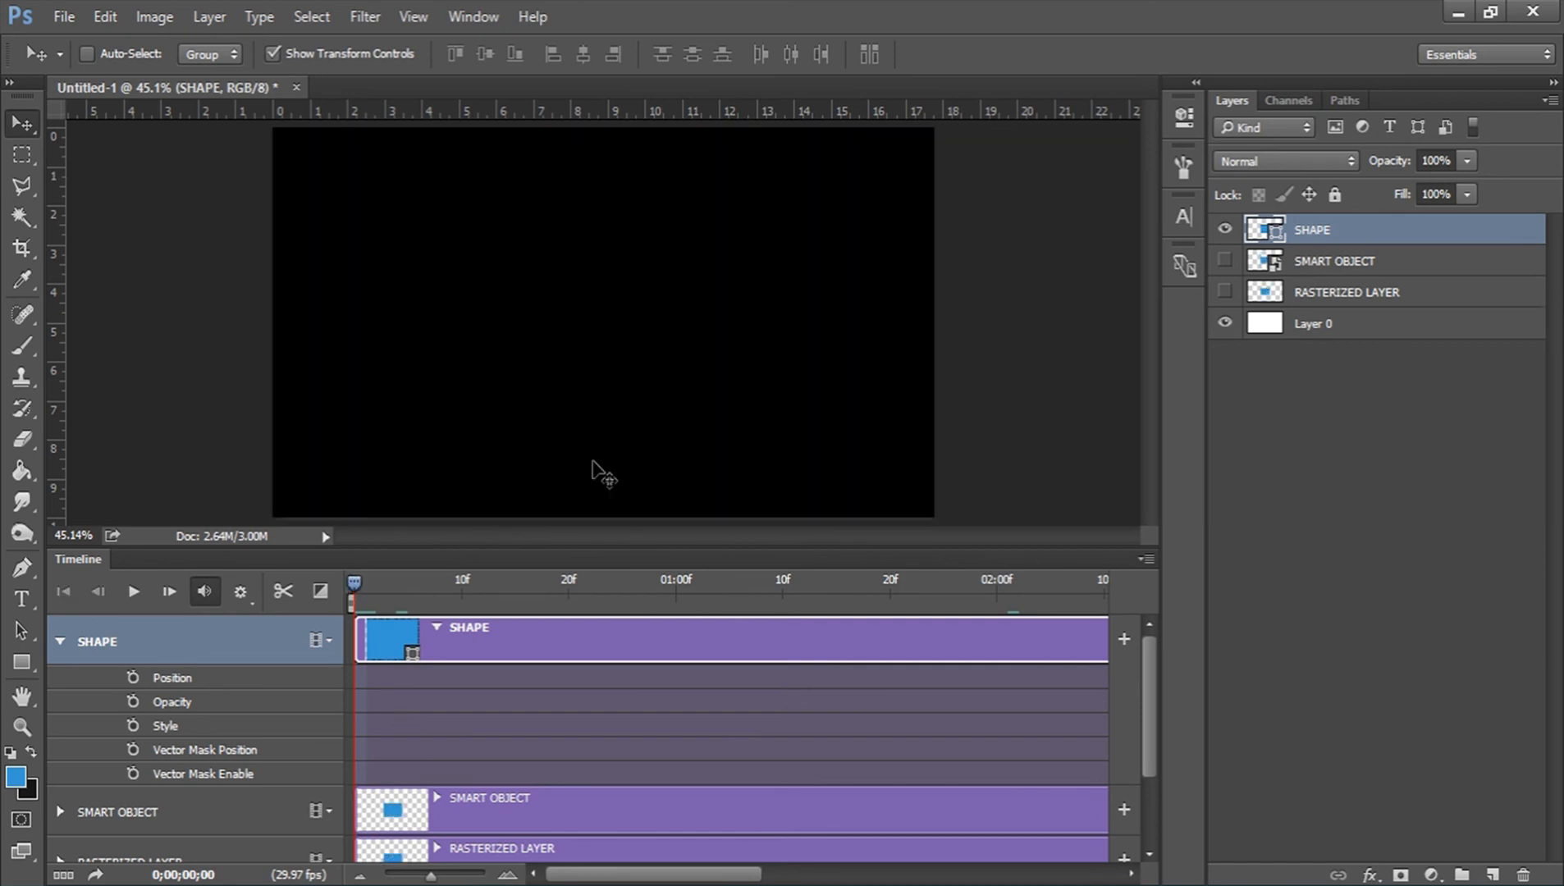
{"action": "mouse_move", "coordinate": [608, 296]}
{"action": "left_mouse_down"}
{"action": "mouse_move", "coordinate": [586, 332]}
{"action": "mouse_move", "coordinate": [606, 304]}
{"action": "left_mouse_up"}
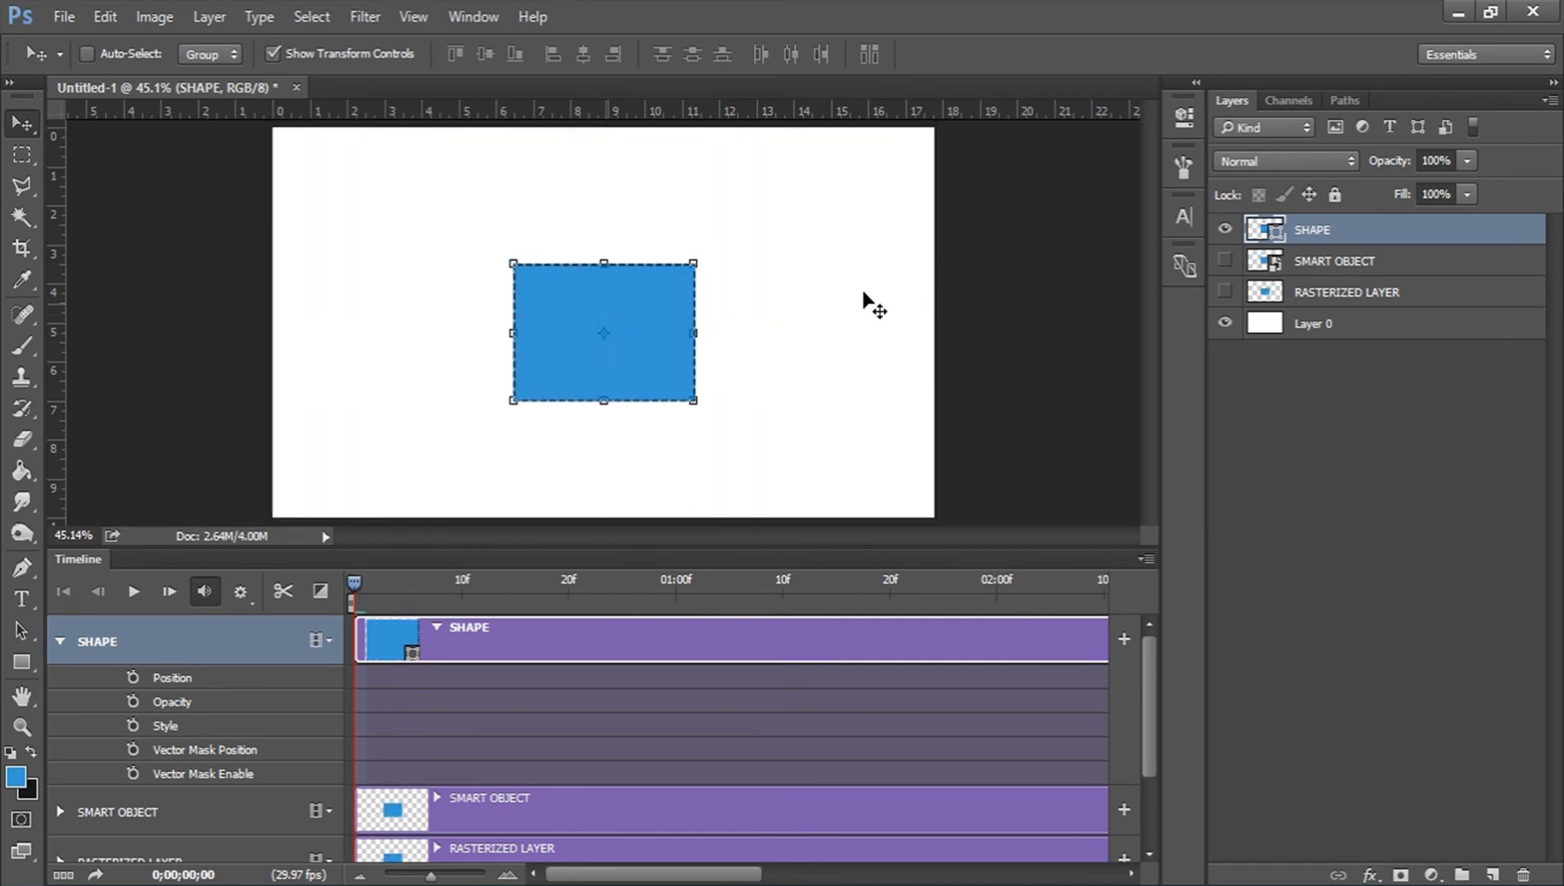
{"action": "left_click", "coordinate": [1226, 261]}
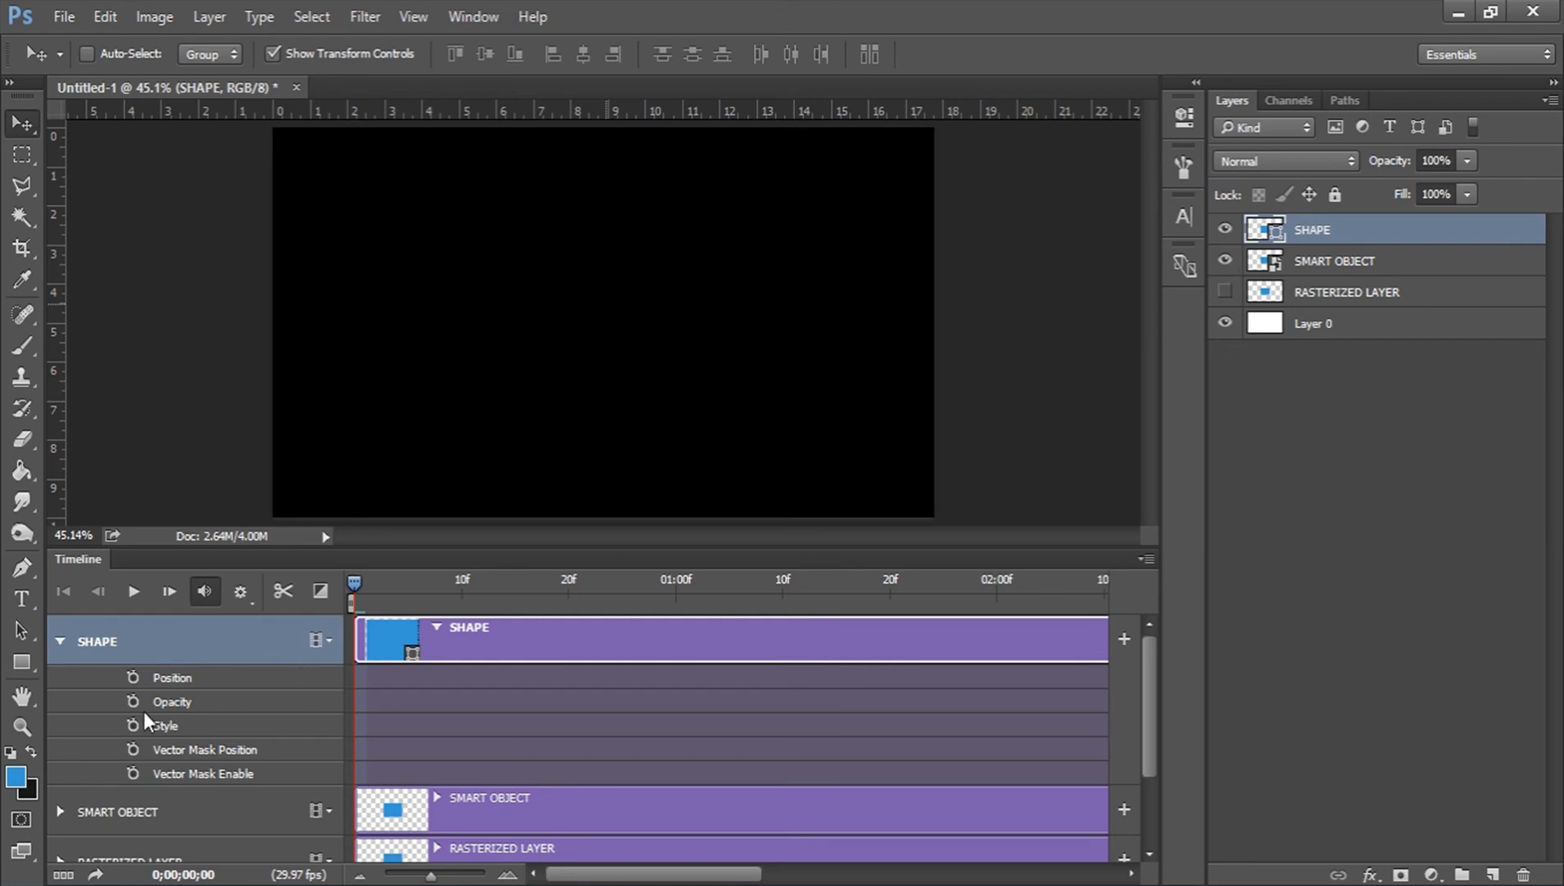
Try Vector Mask Position keyframing on SHAPE at 0;00 and delete its keyframe.
{"action": "left_click", "coordinate": [133, 750]}
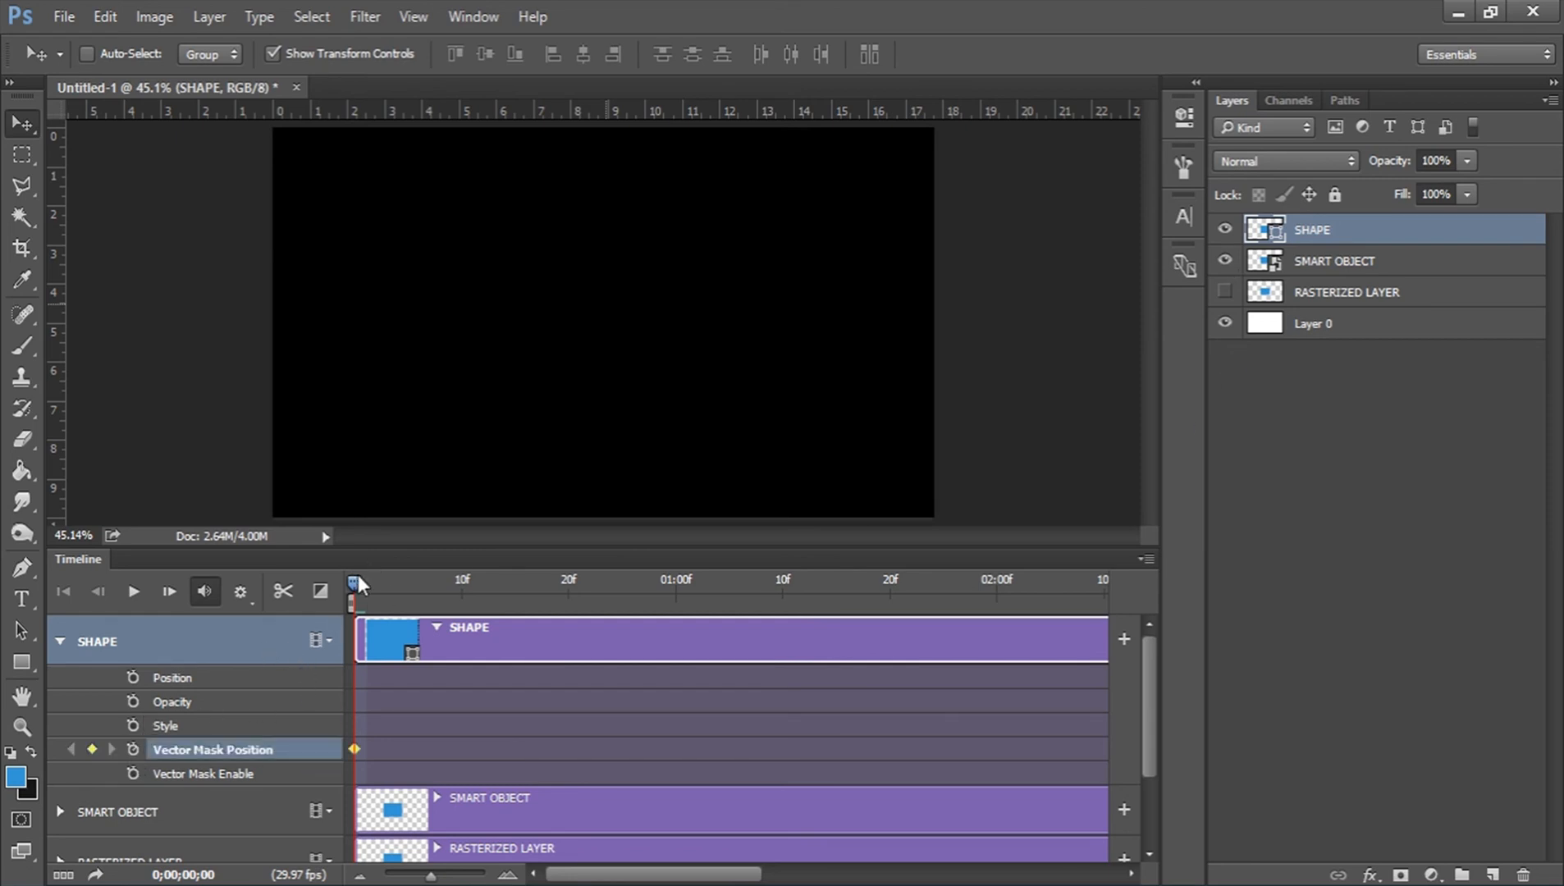
{"action": "mouse_move", "coordinate": [356, 579]}
{"action": "left_mouse_down"}
{"action": "mouse_move", "coordinate": [487, 580]}
{"action": "mouse_move", "coordinate": [341, 580]}
{"action": "left_mouse_up"}
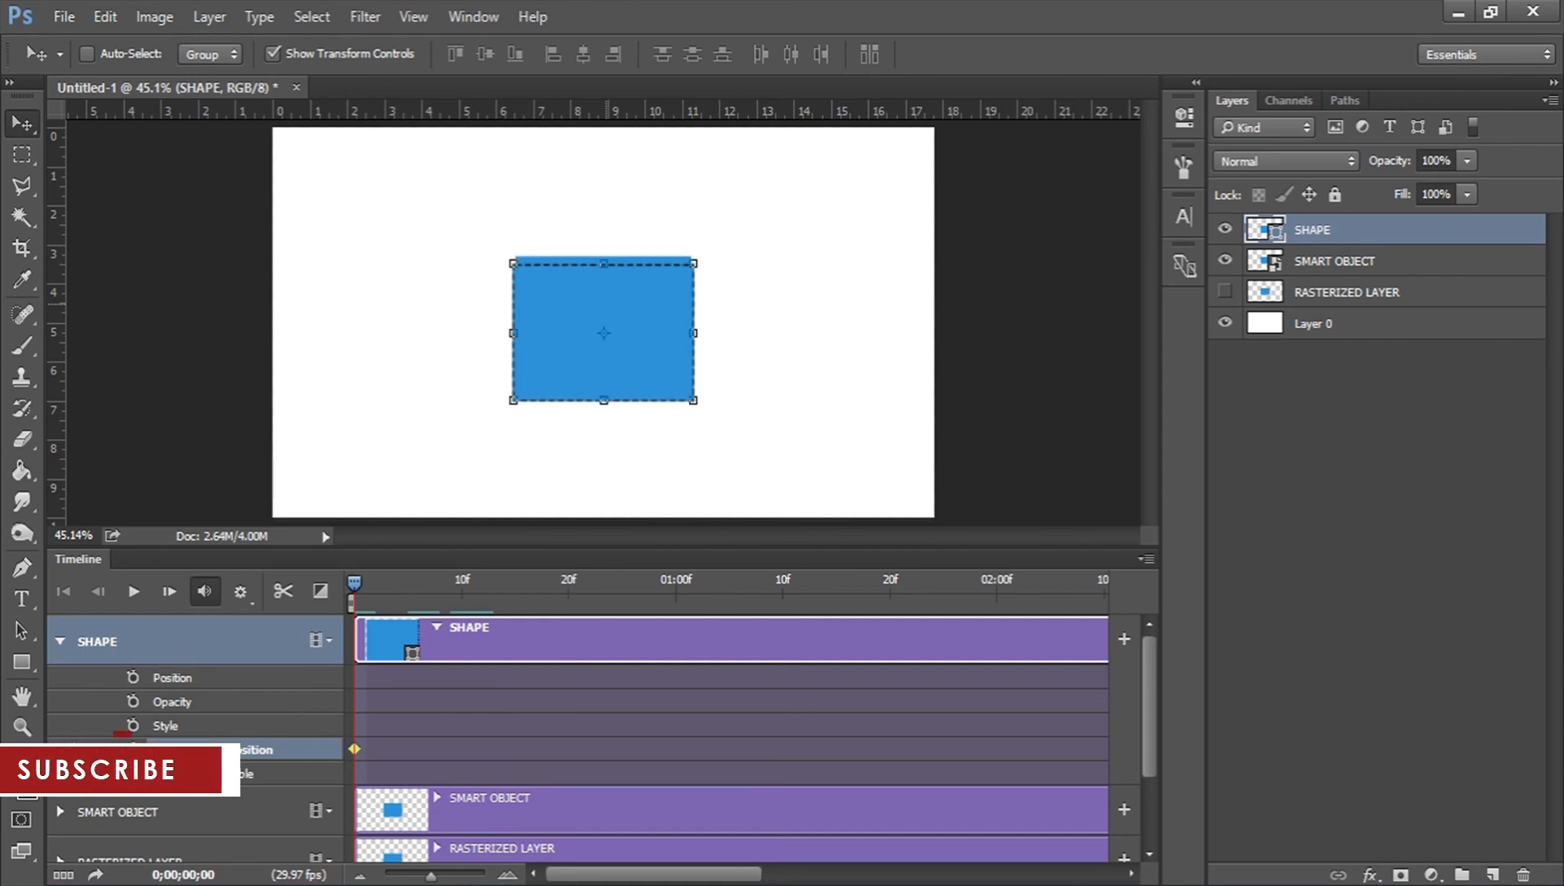
{"action": "key", "text": "Delete"}
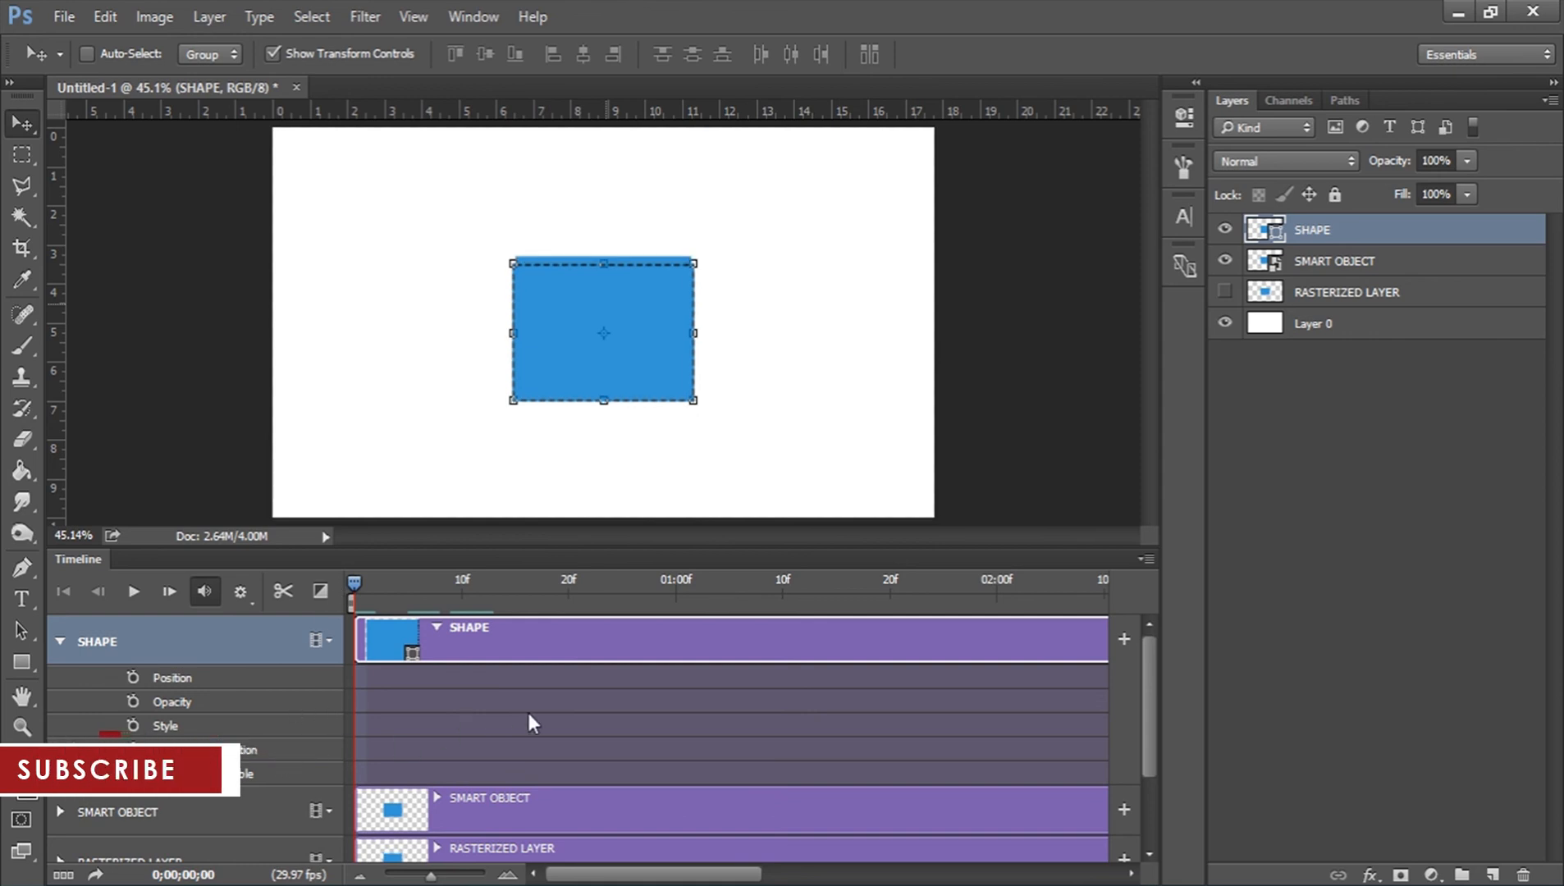